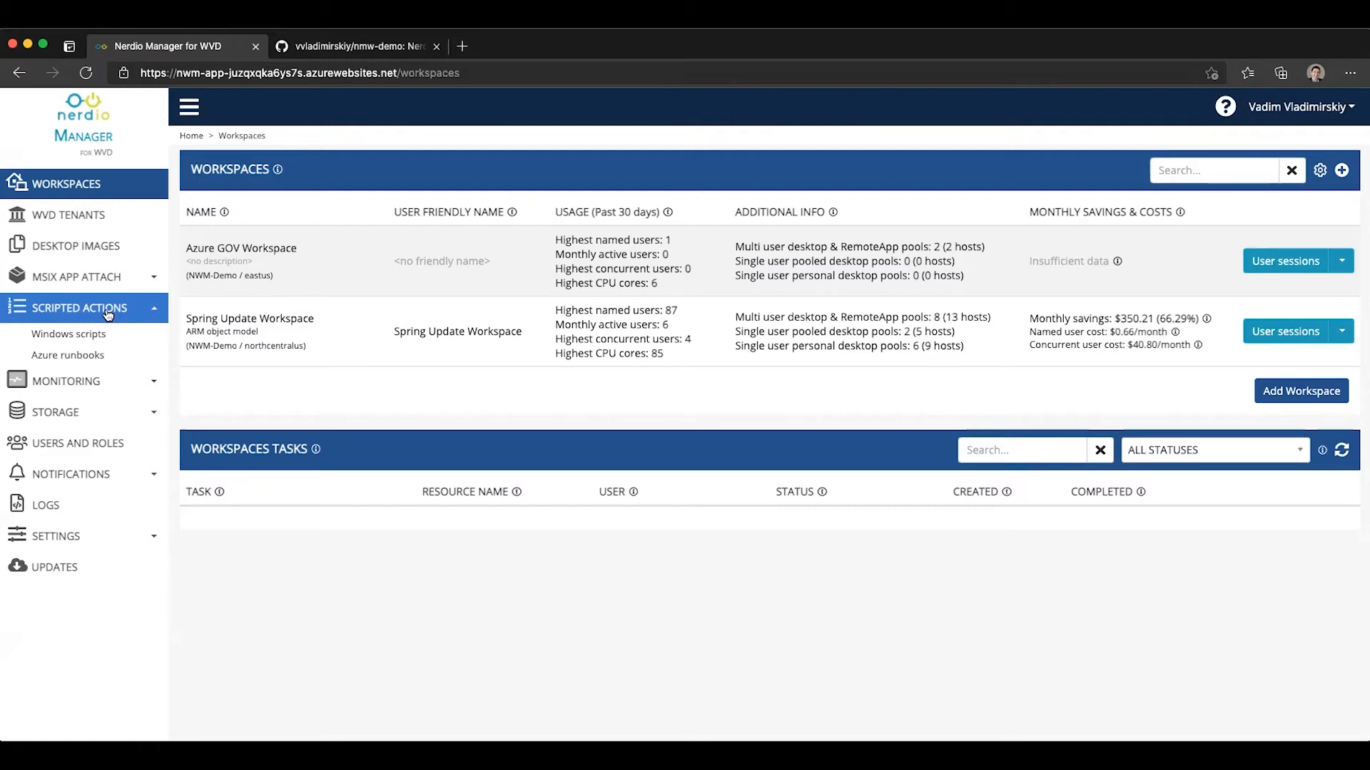
- Open the Integrations settings and locate the GitHub repositories section
click(81, 535)
click(80, 605)
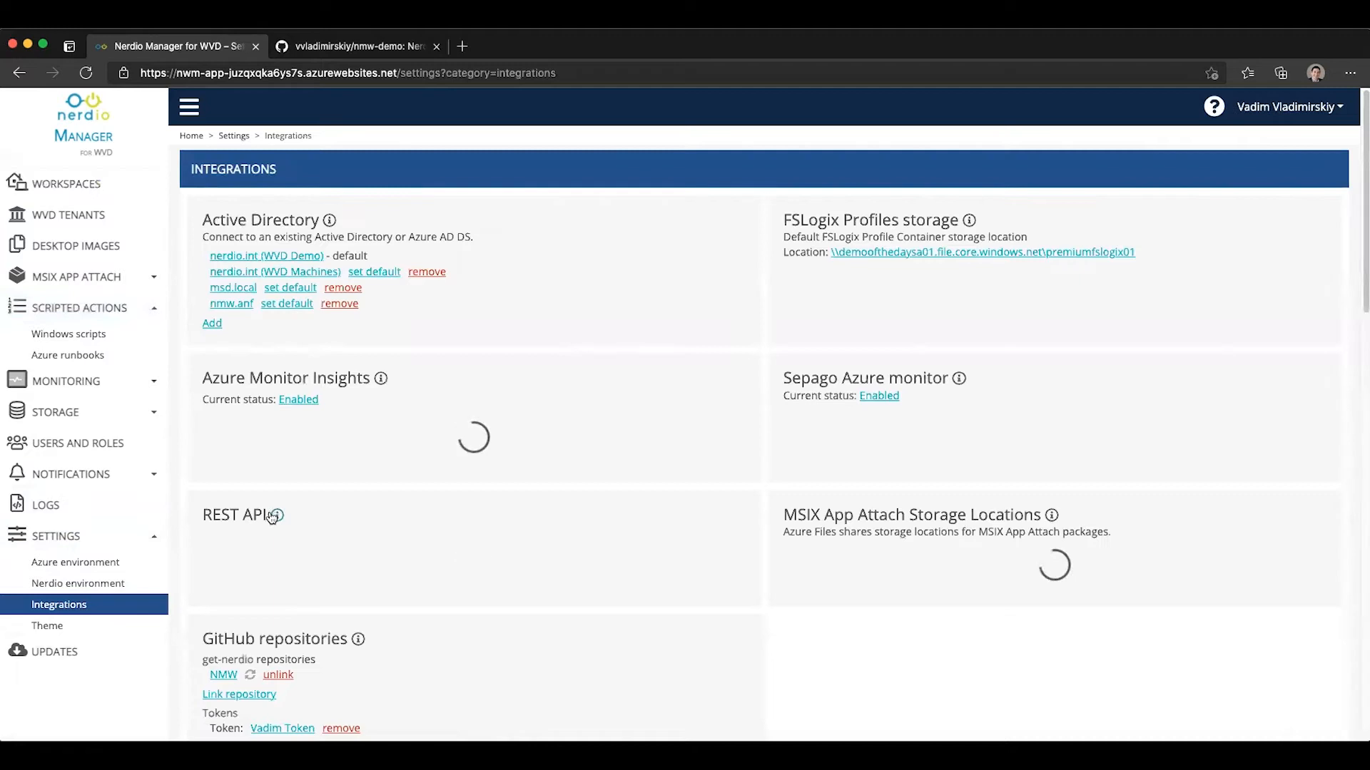
scroll(388, 560, down, 1)
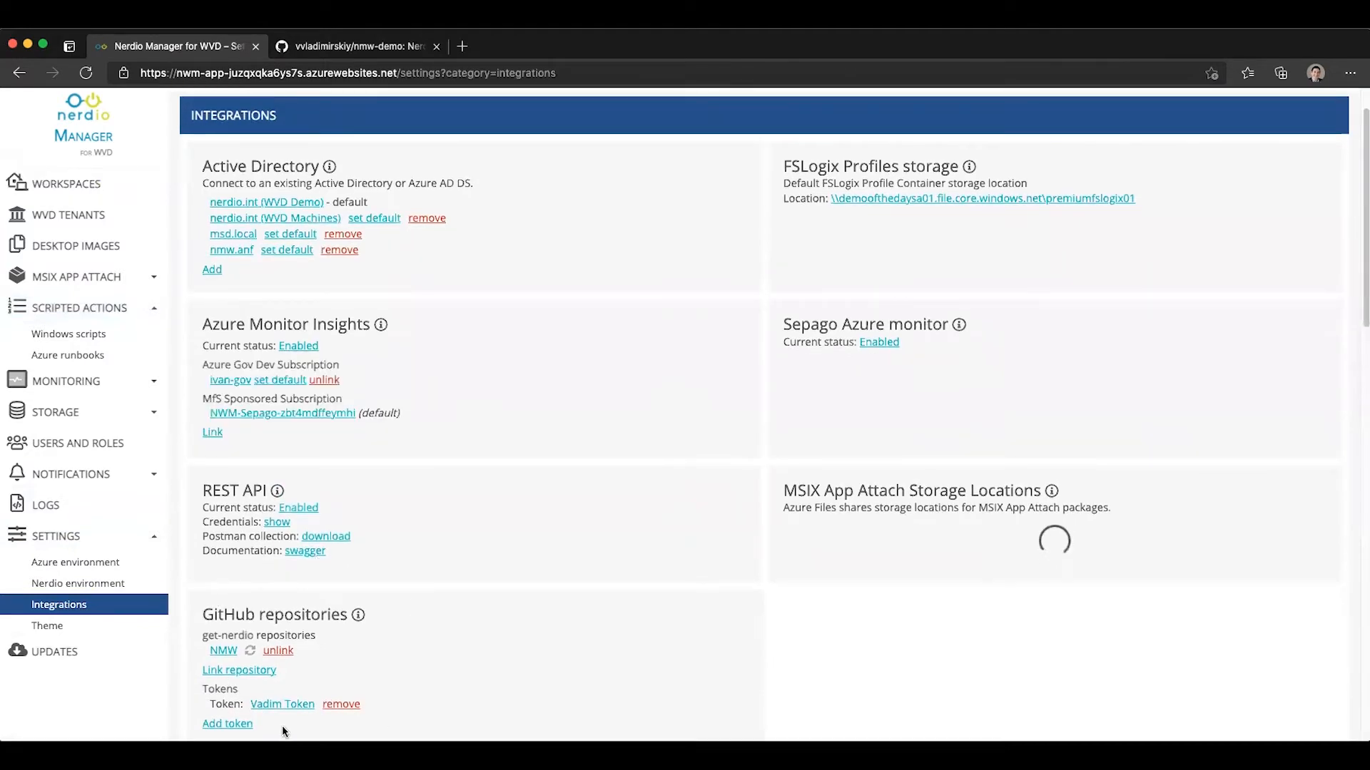
scroll(343, 628, down, 1)
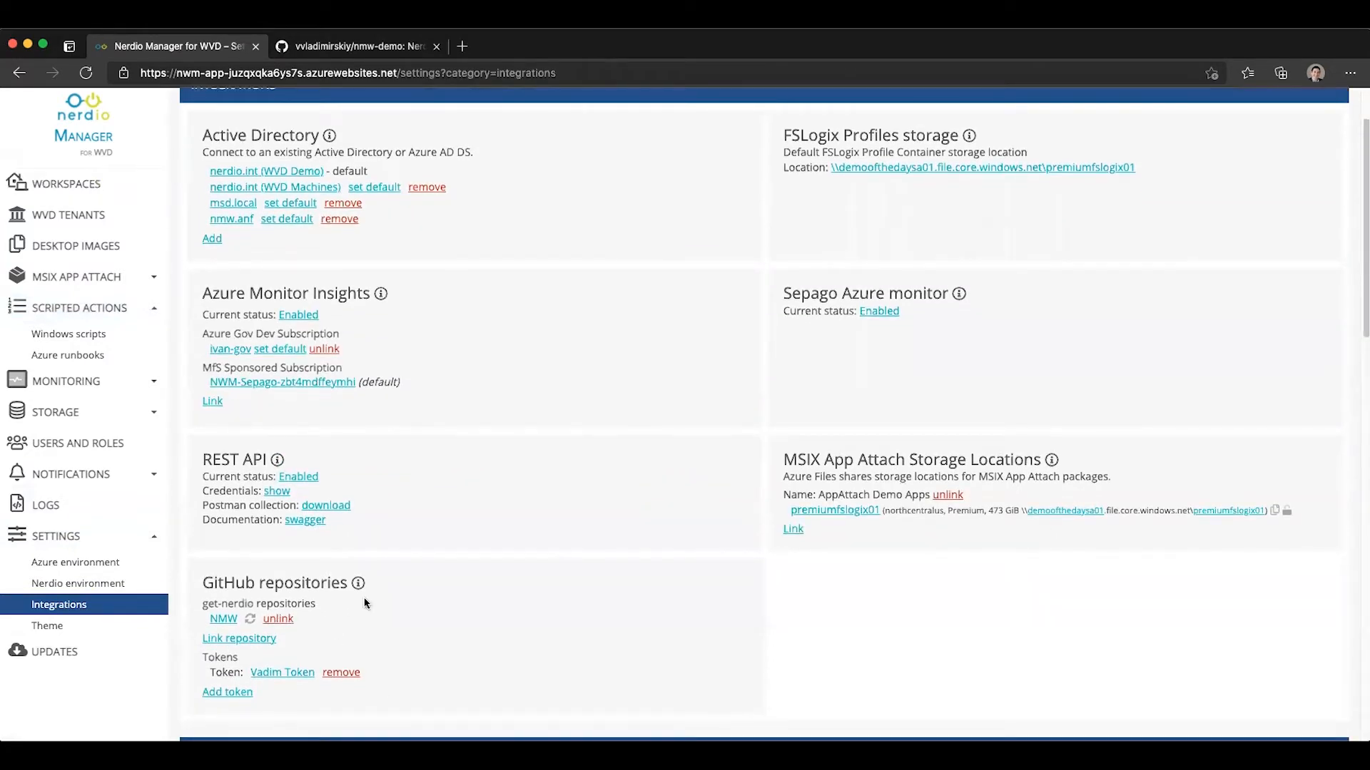
mouse_move(358, 583)
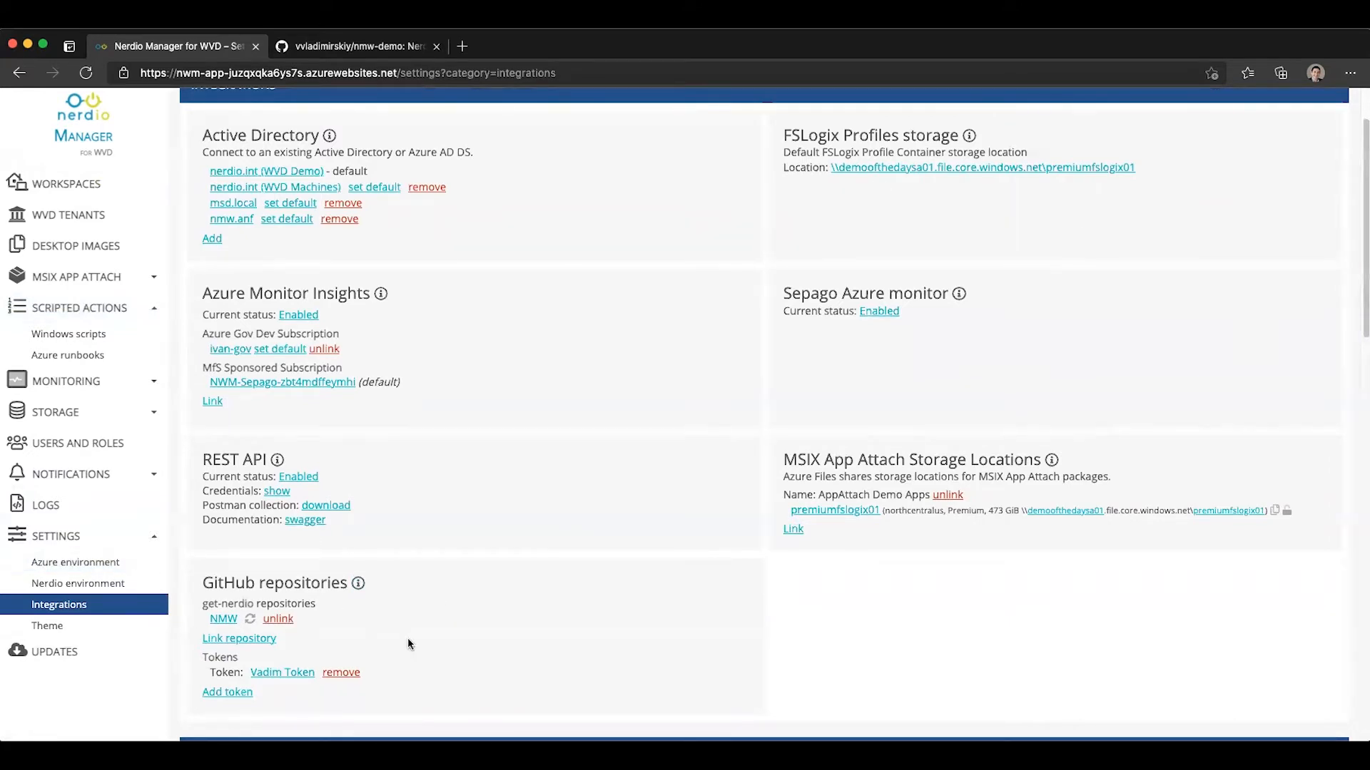
scroll(408, 644, down, 1)
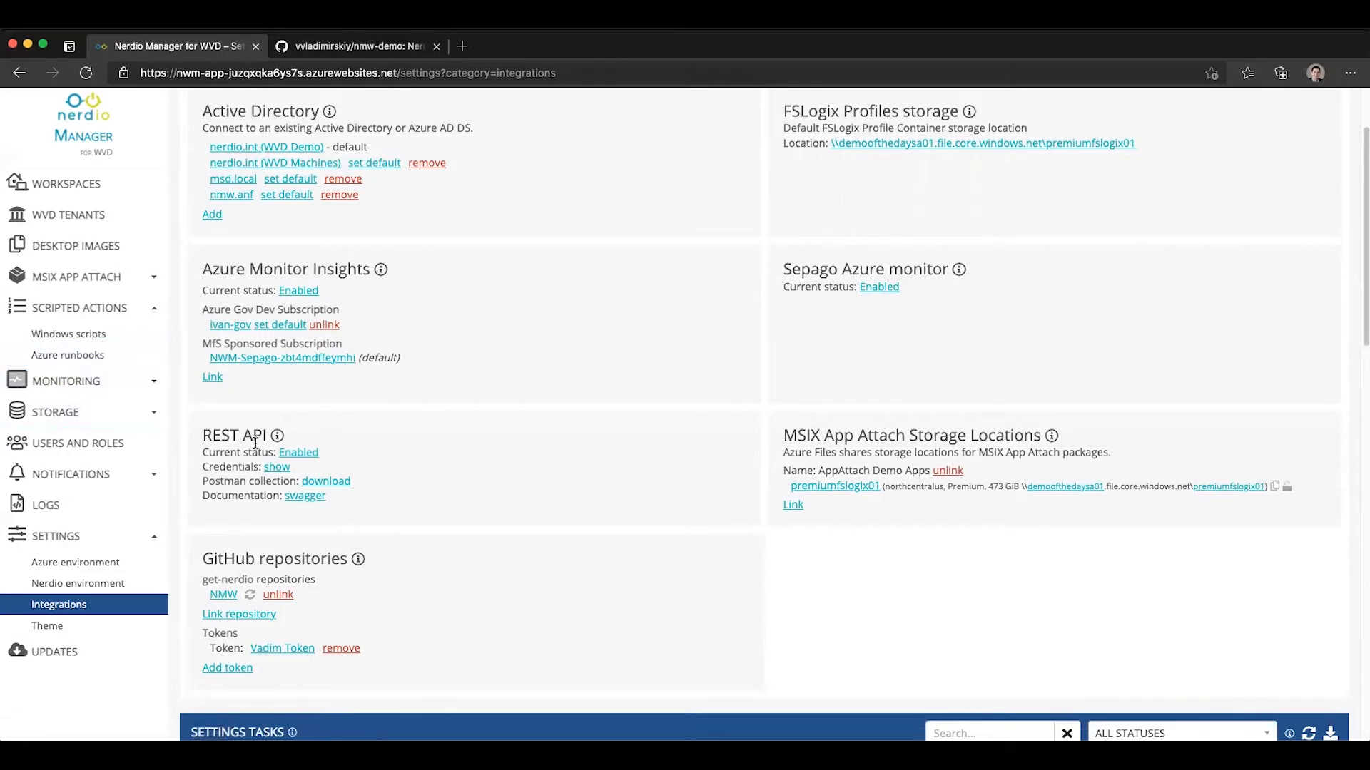
- Check the nmw-demo repository on GitHub, return to Nerdio Manager and open the form for linking a new GitHub repository
click(329, 50)
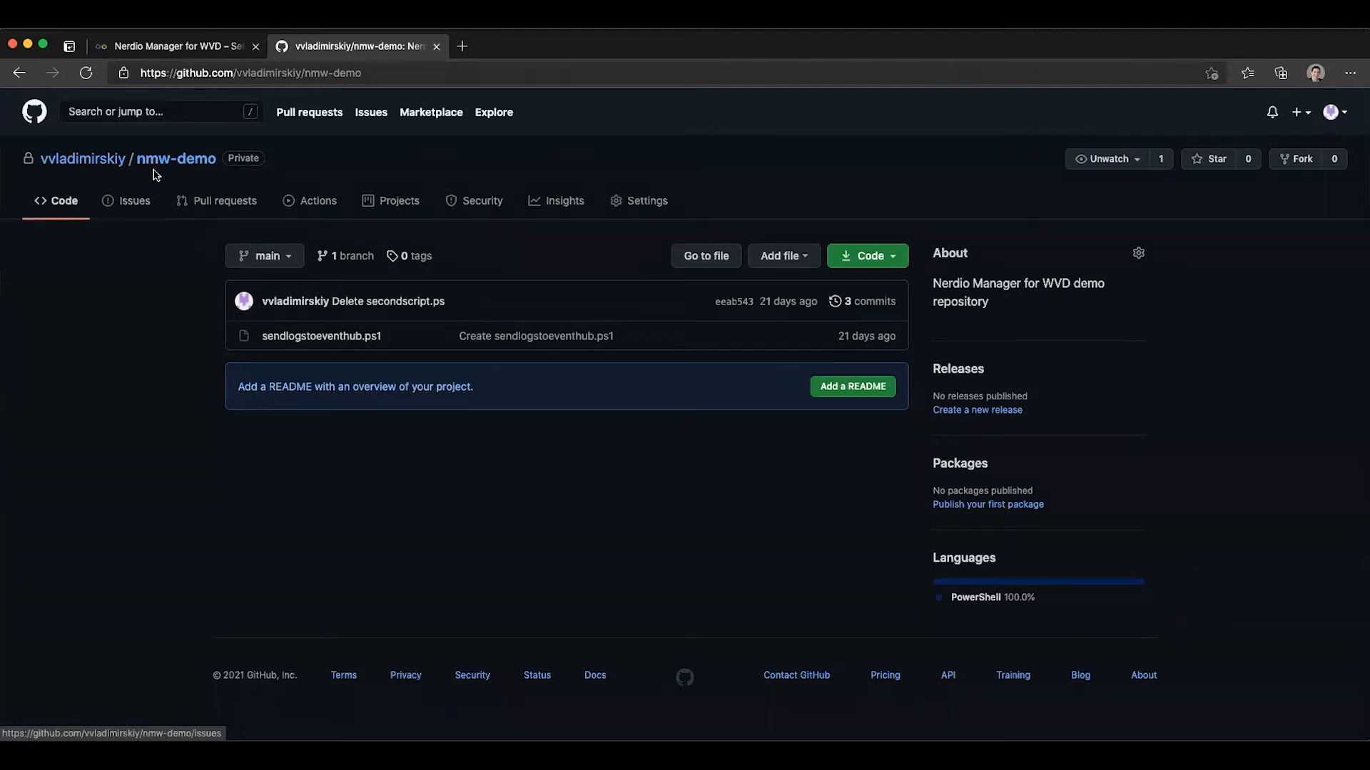
click(193, 46)
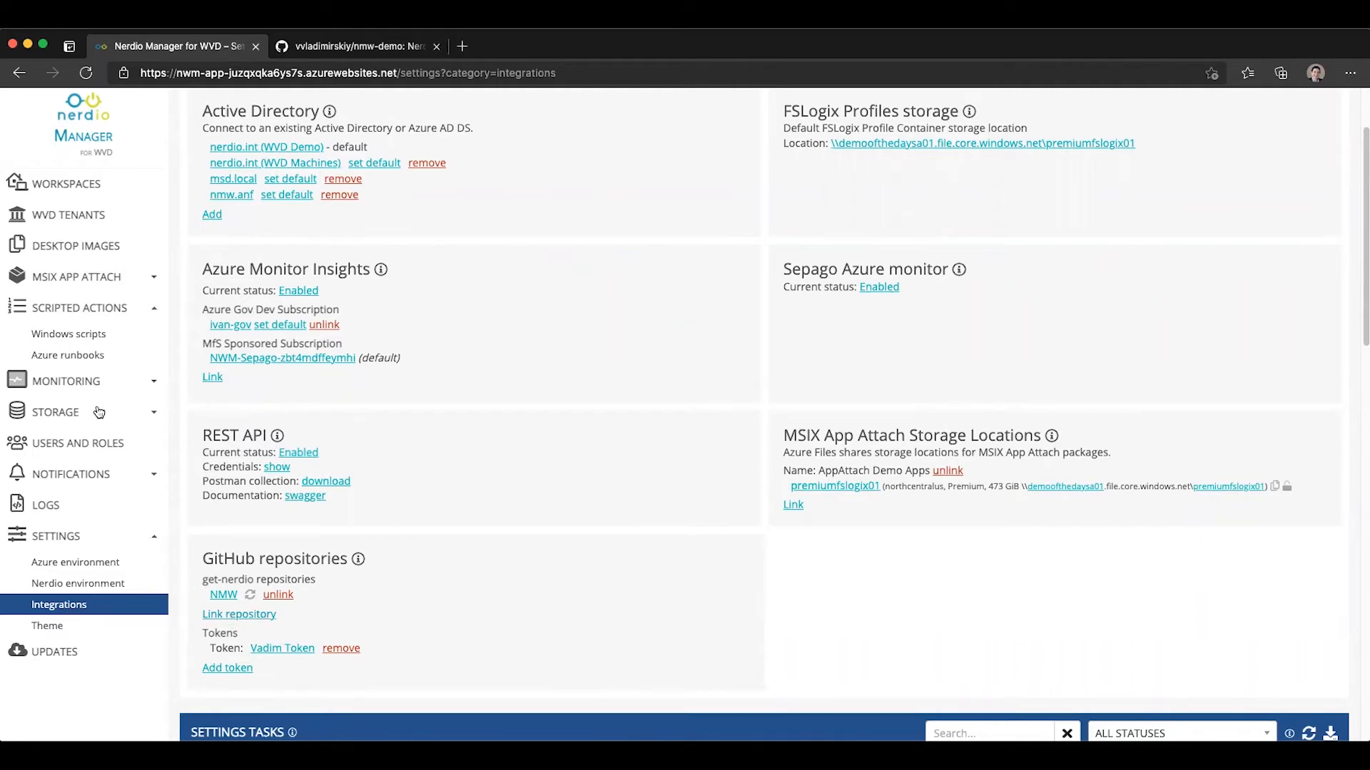
click(262, 616)
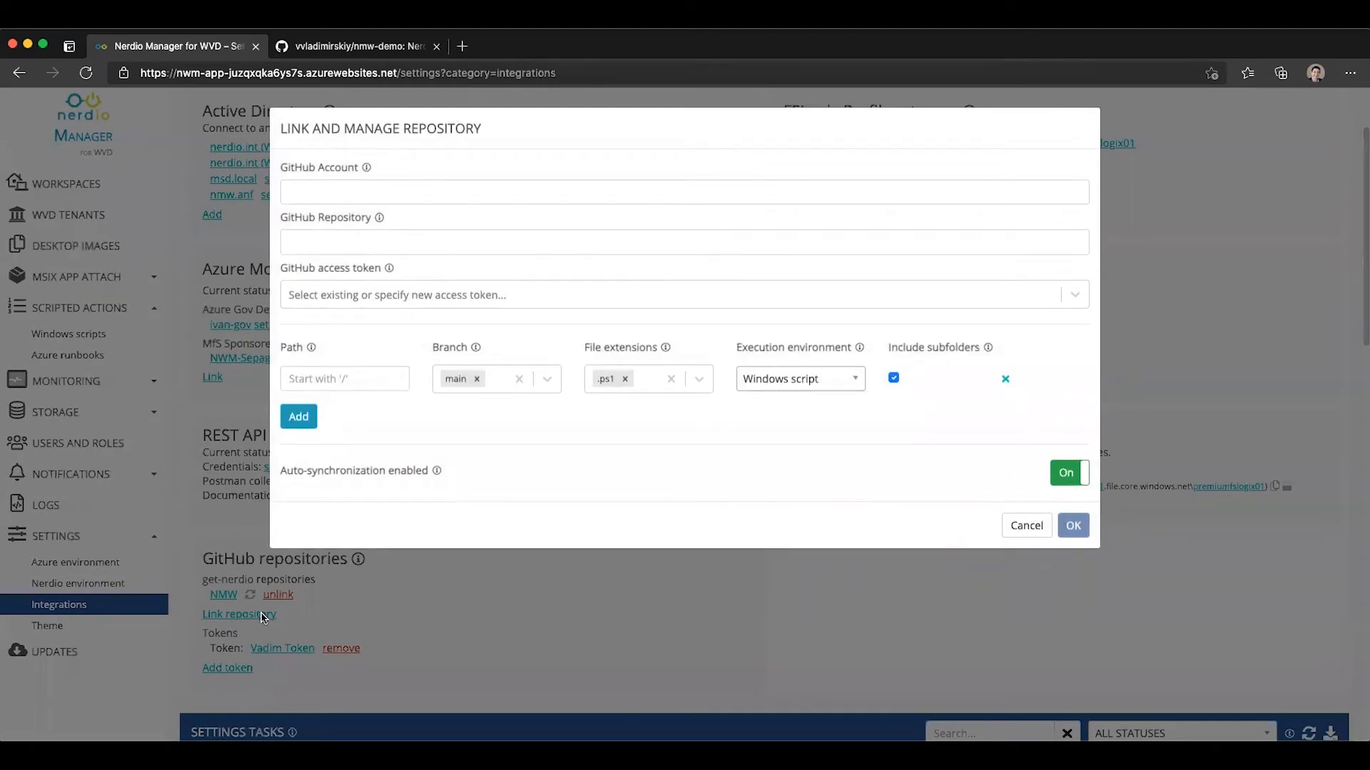
click(337, 192)
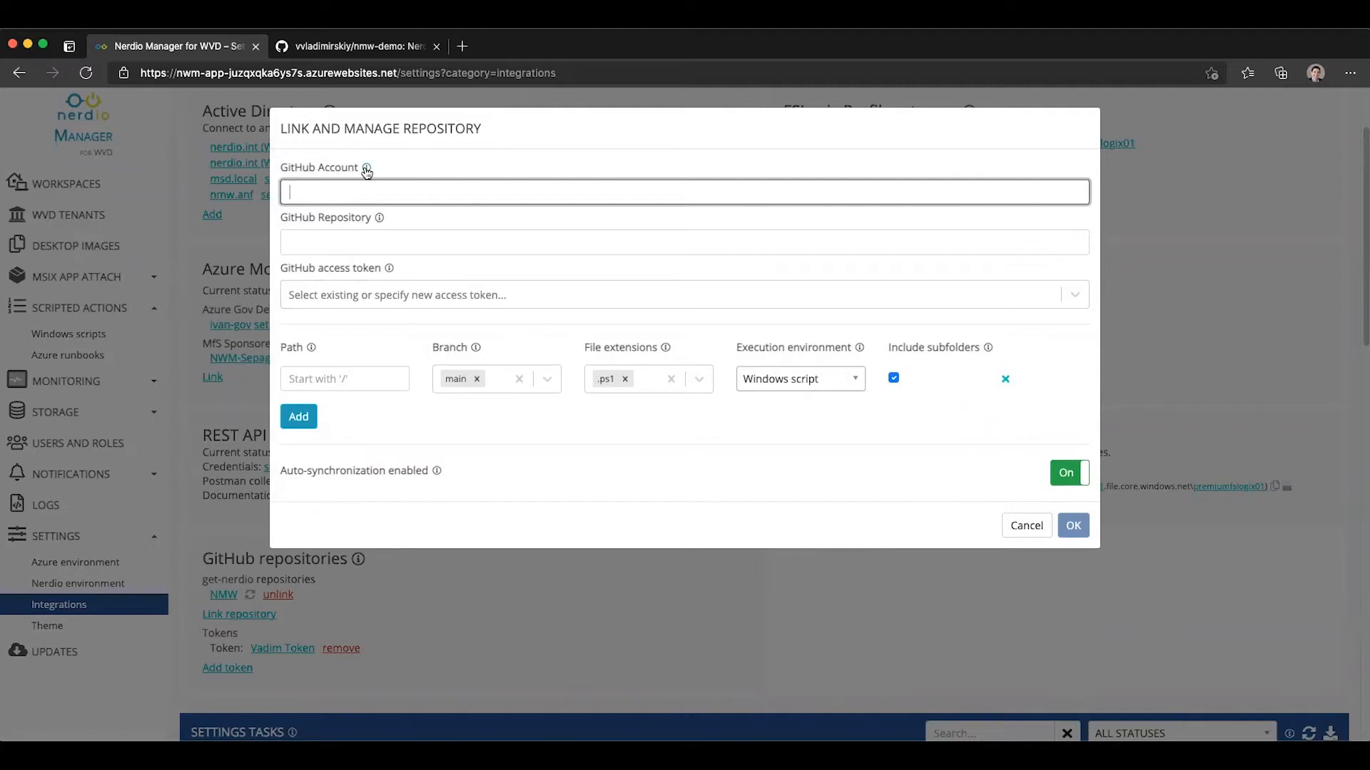
click(366, 170)
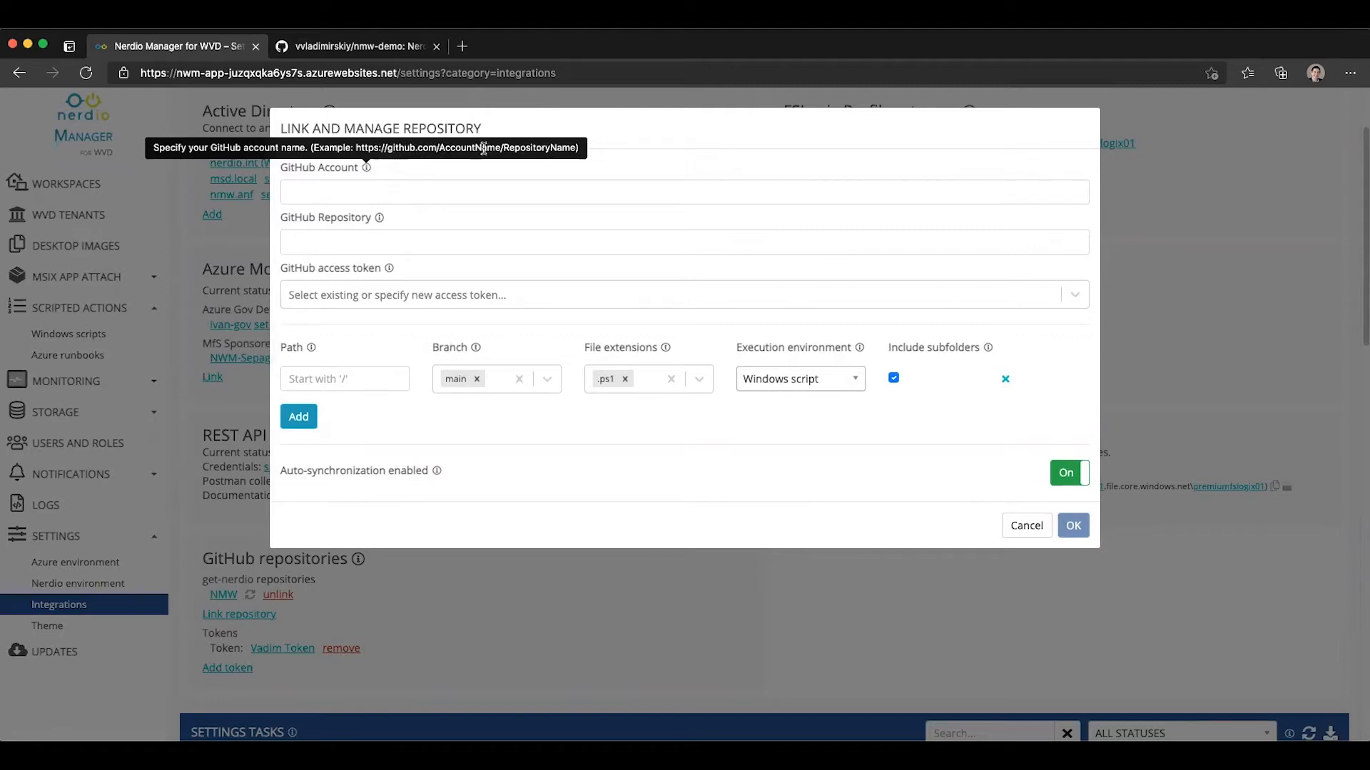
- Copy the account name from the nmw-demo repository's GitHub address into the GitHub Account field in Nerdio Manager
click(324, 44)
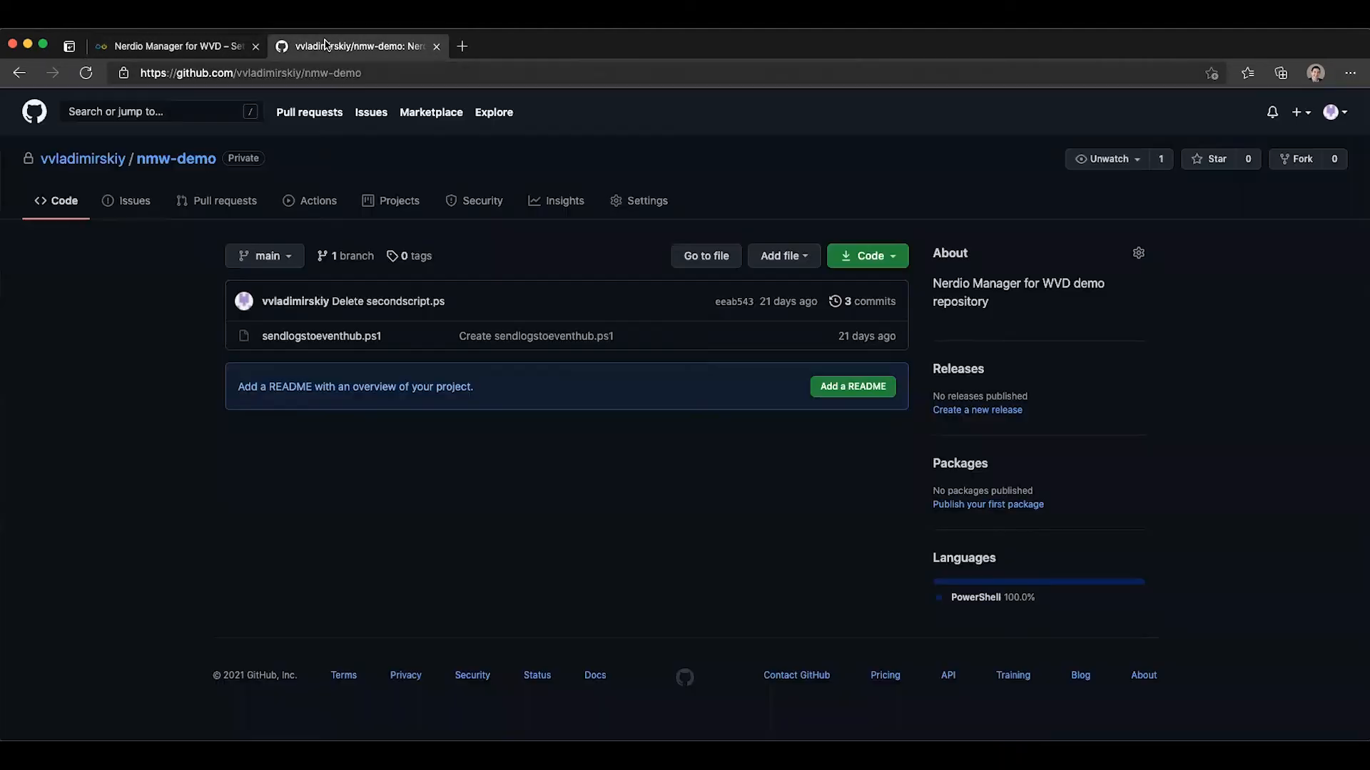
double_click(277, 74)
key(super+c)
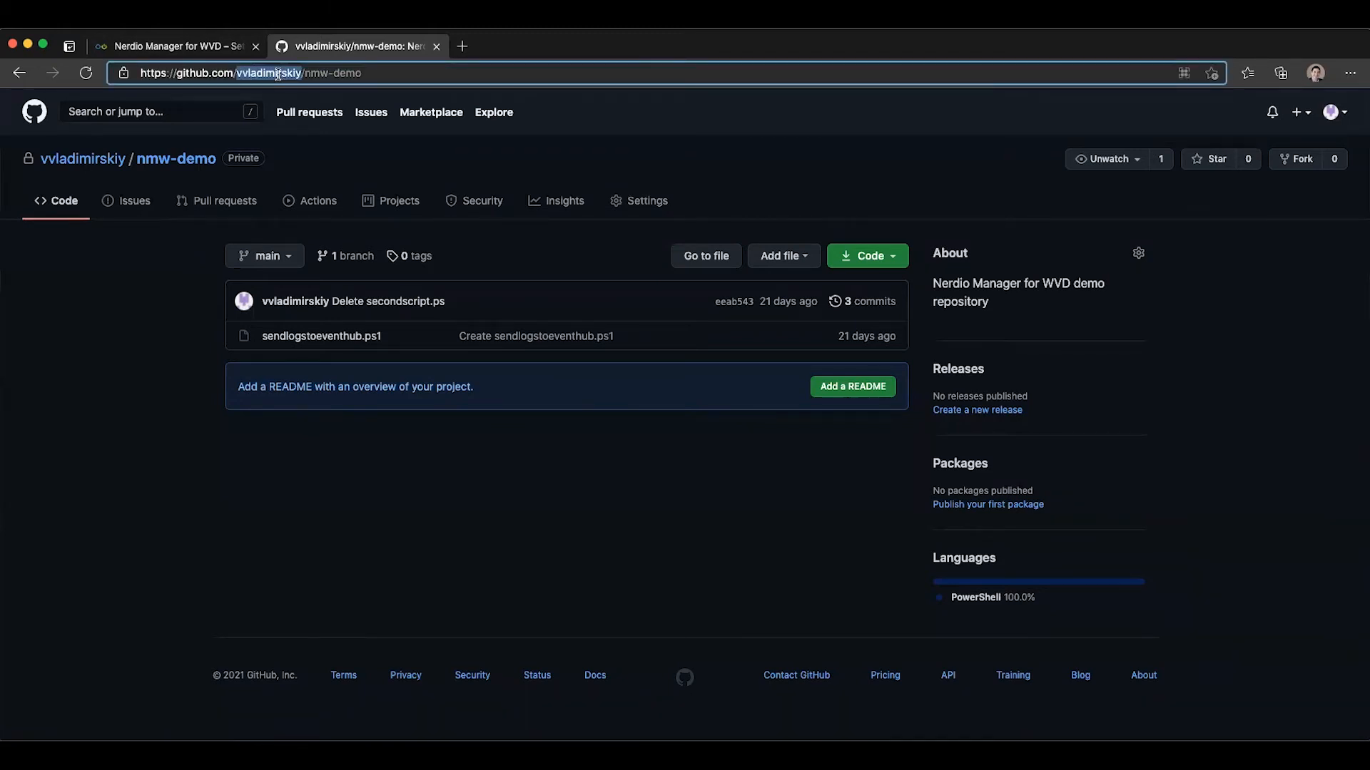
click(178, 45)
click(349, 187)
key(super+v)
- Copy the repository name nmw-demo from the GitHub address into the GitHub Repository field in Nerdio Manager
click(340, 47)
click(305, 74)
drag(305, 74, 399, 74)
key(super+c)
click(179, 45)
click(334, 242)
key(super+v)
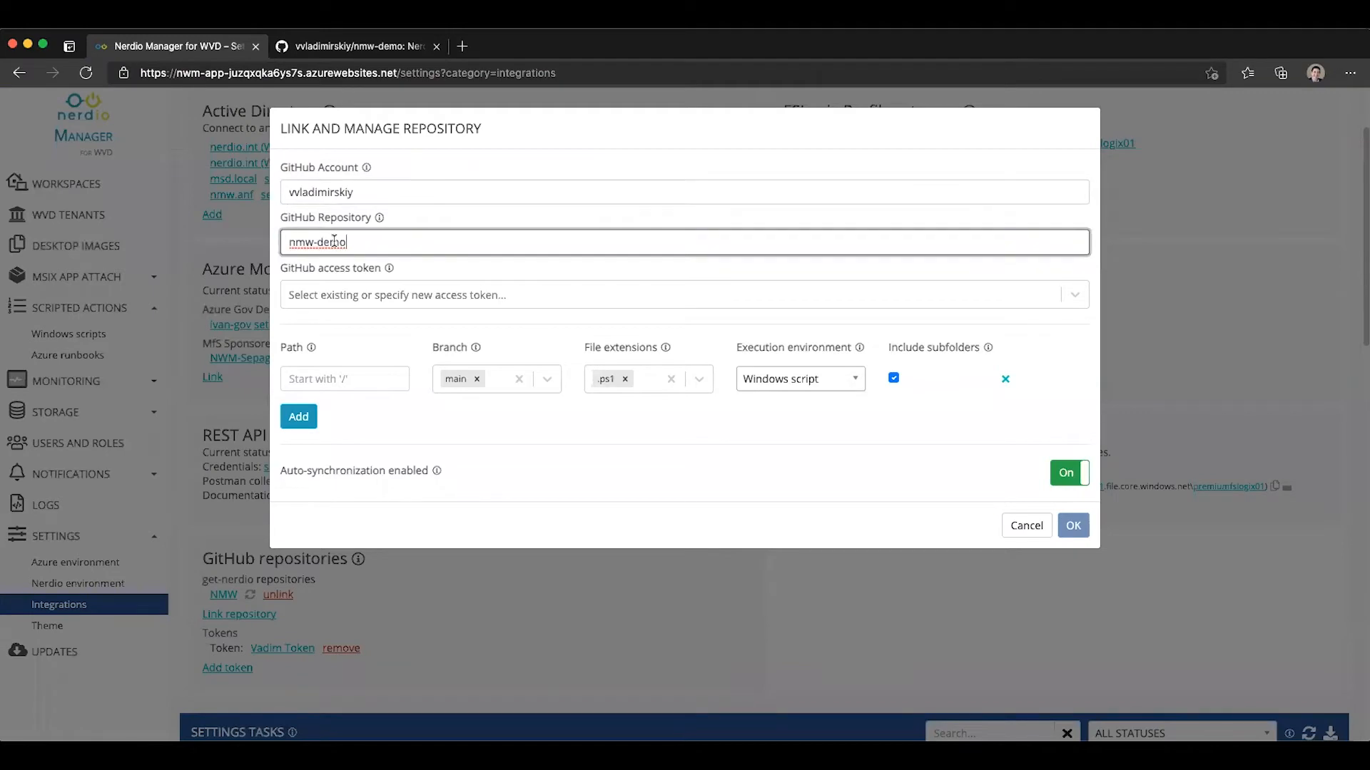
- Read the help on the GitHub access token and select the existing saved token for the repository
click(467, 275)
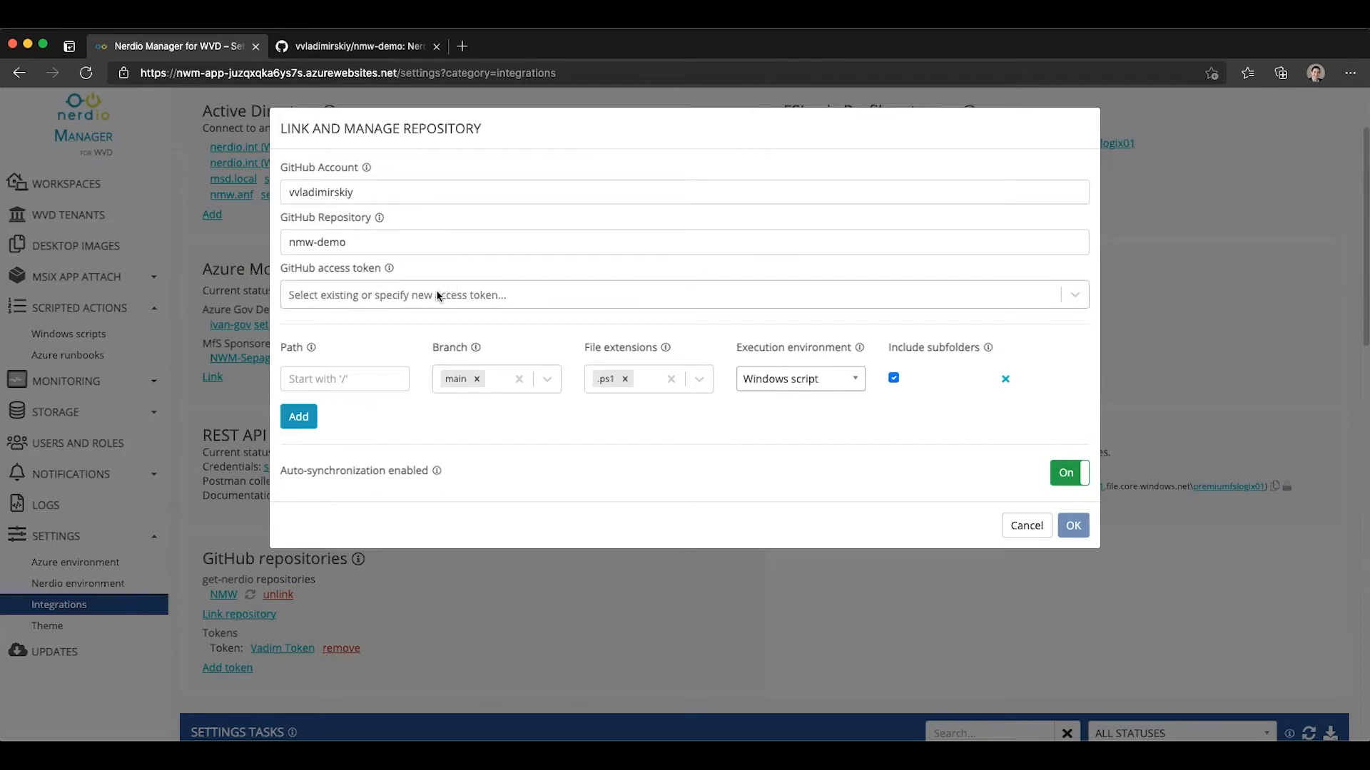
mouse_move(390, 270)
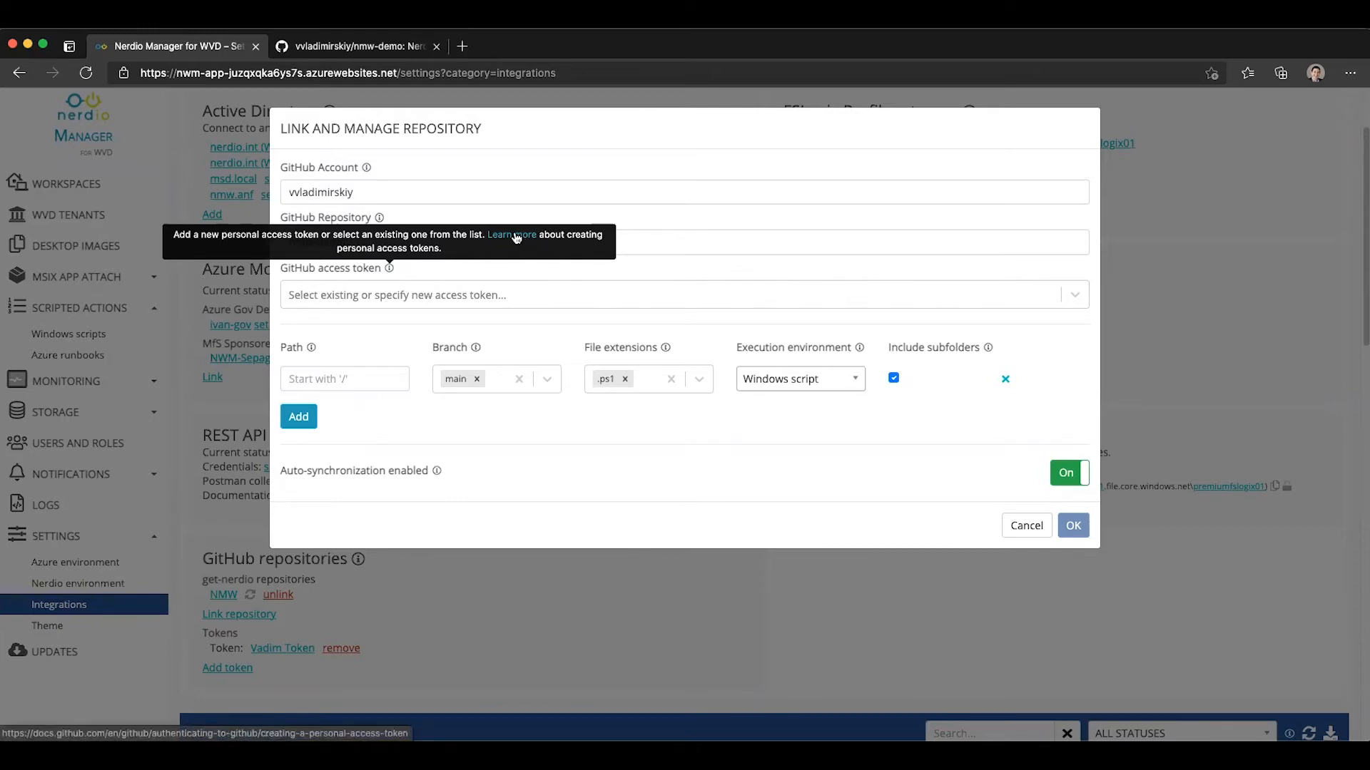
click(434, 296)
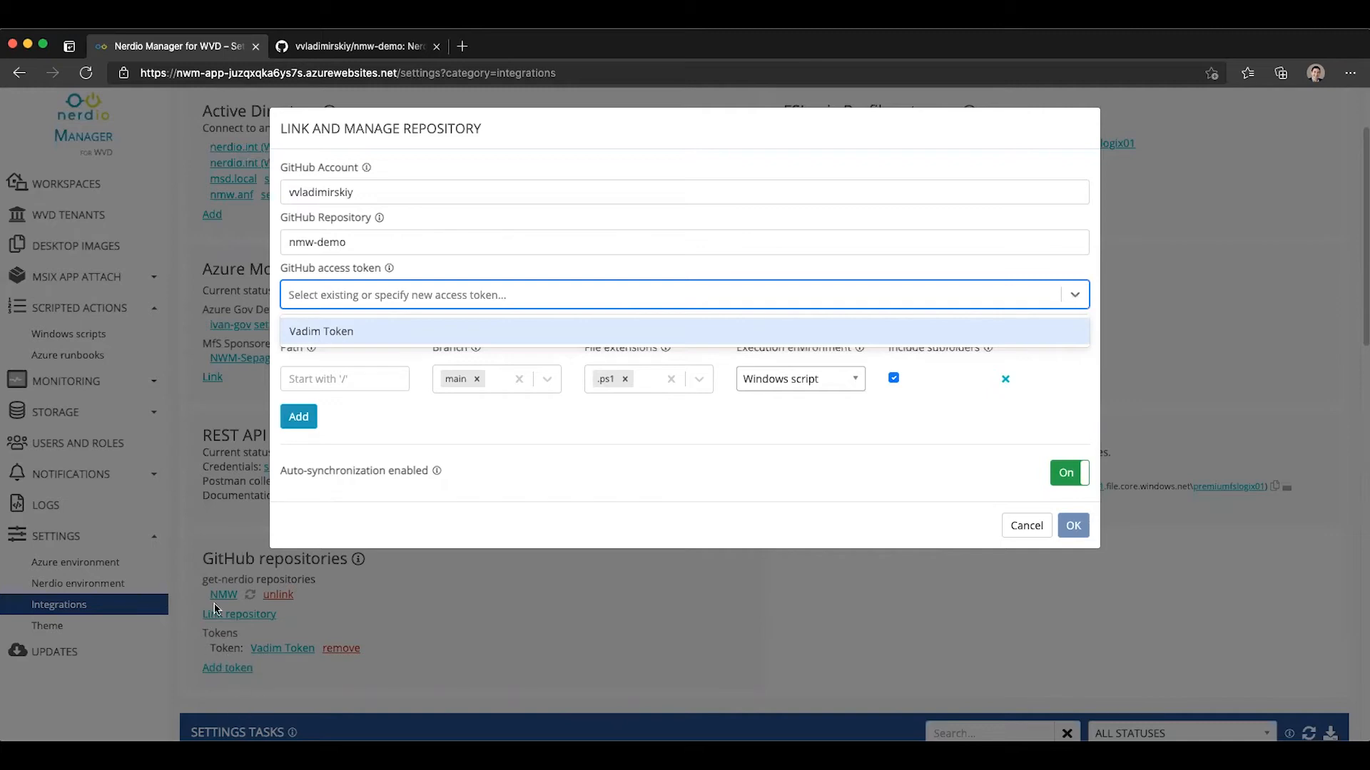
click(314, 333)
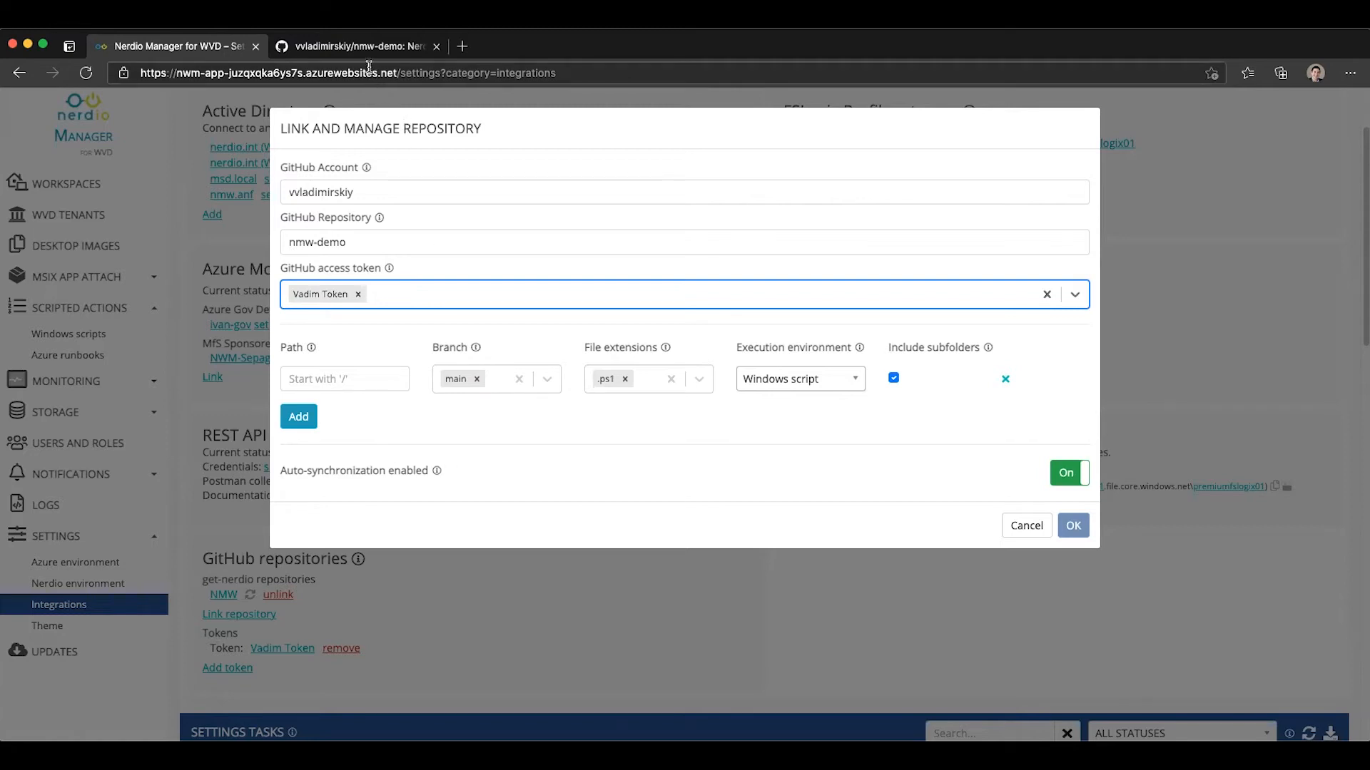
- Check the file location in the GitHub repository and set the path to / in Nerdio Manager
click(353, 46)
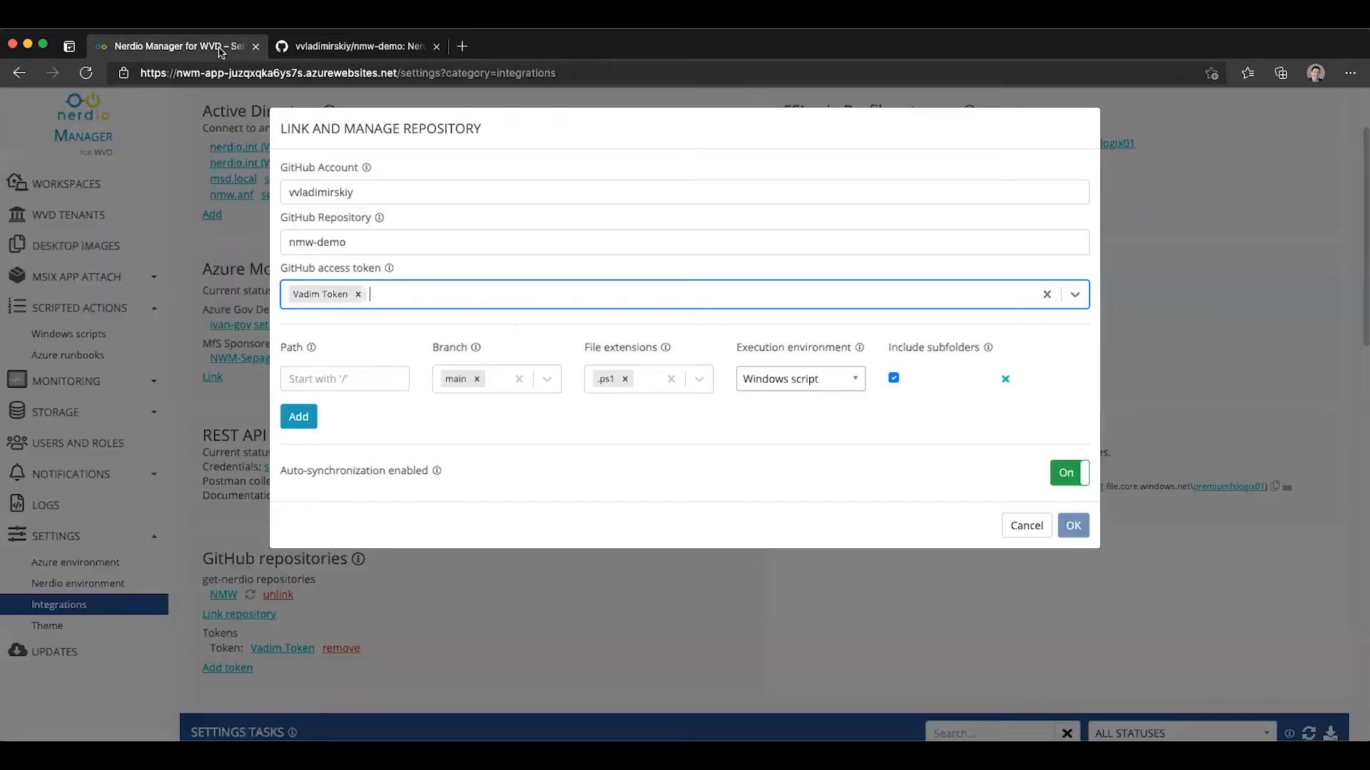
click(223, 46)
click(334, 379)
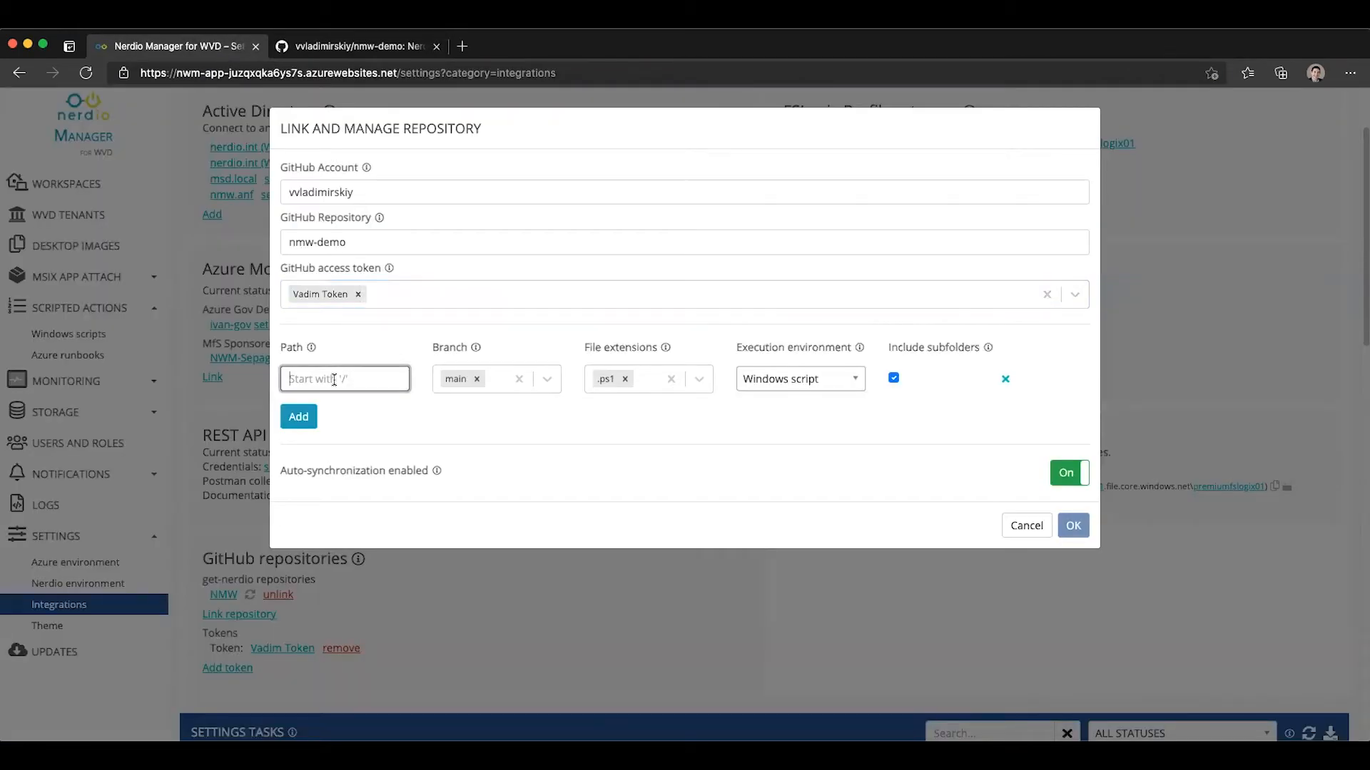
text(/)
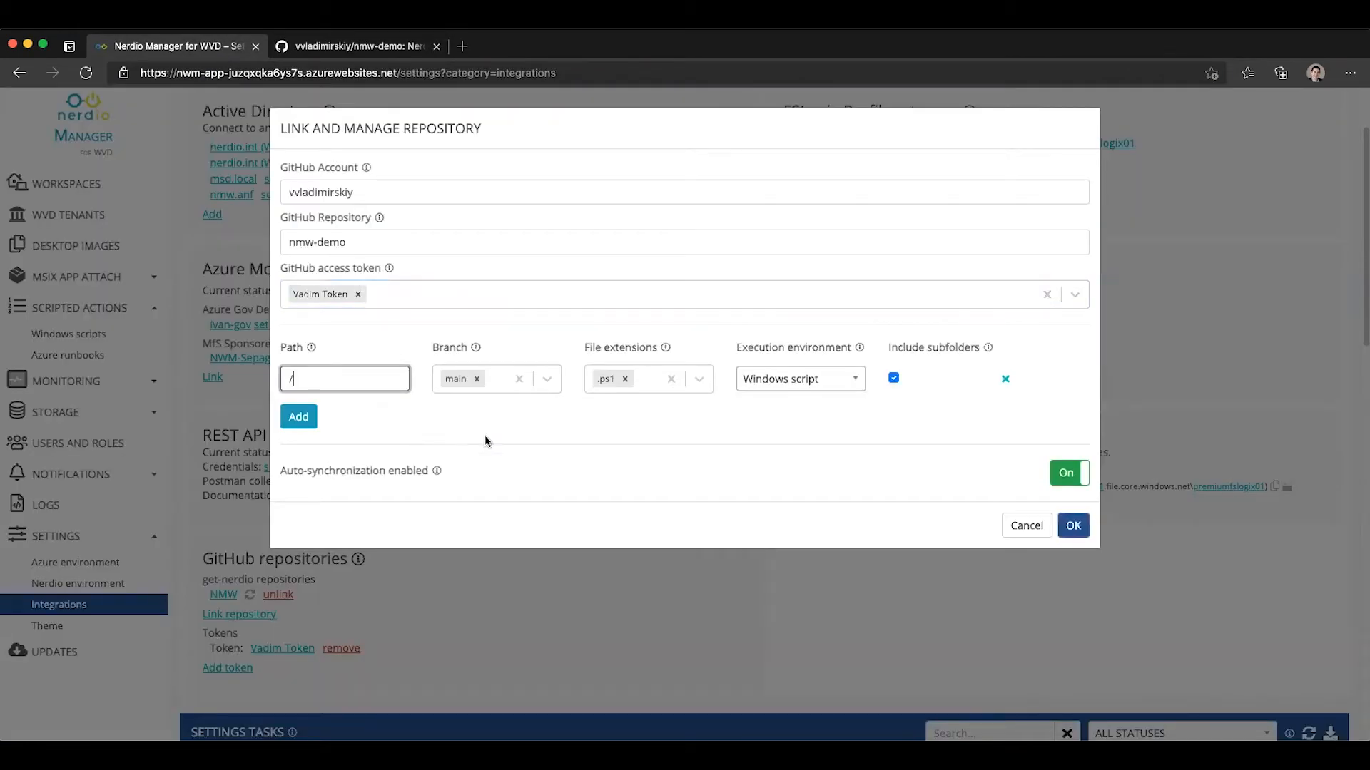
- Use branch main and file extension .ps1 for the / path, with Windows script as execution environment and subfolders included
click(642, 385)
click(505, 386)
click(695, 411)
click(805, 382)
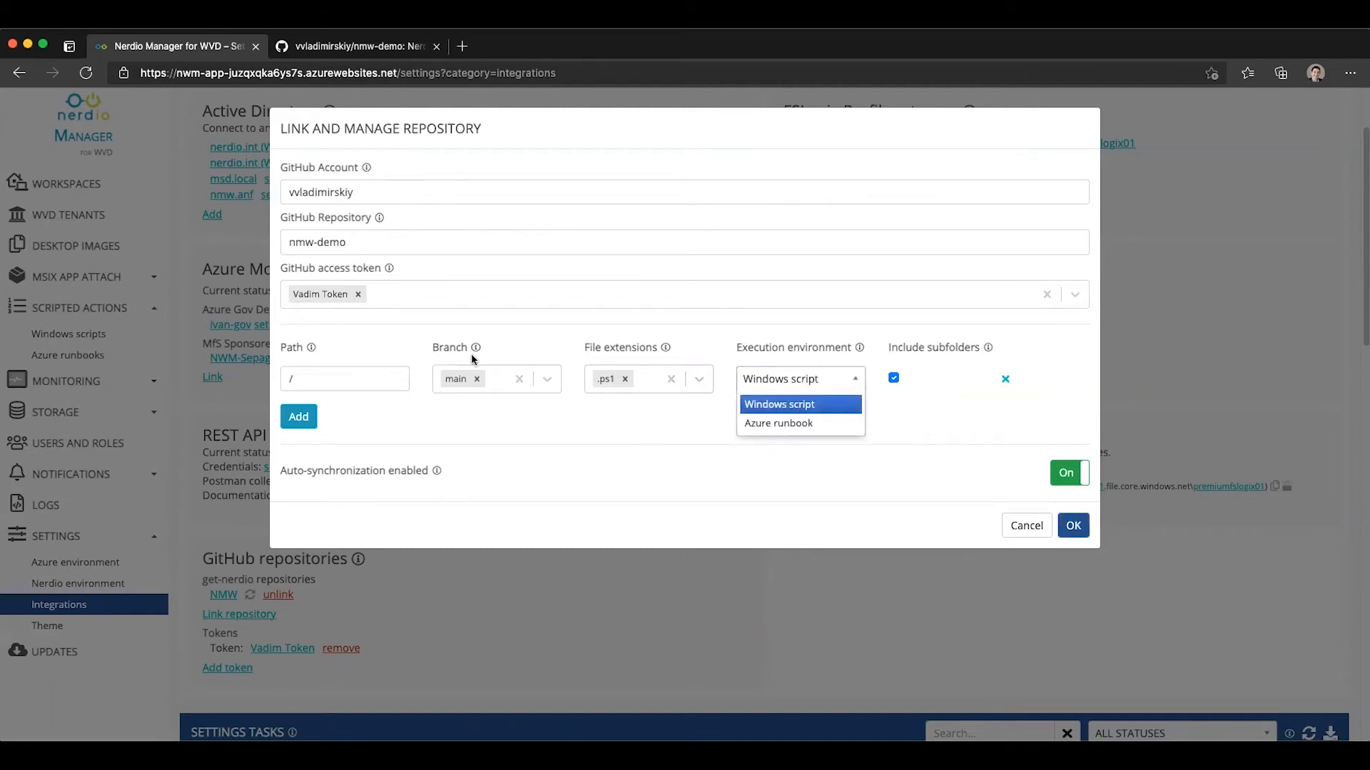
click(808, 405)
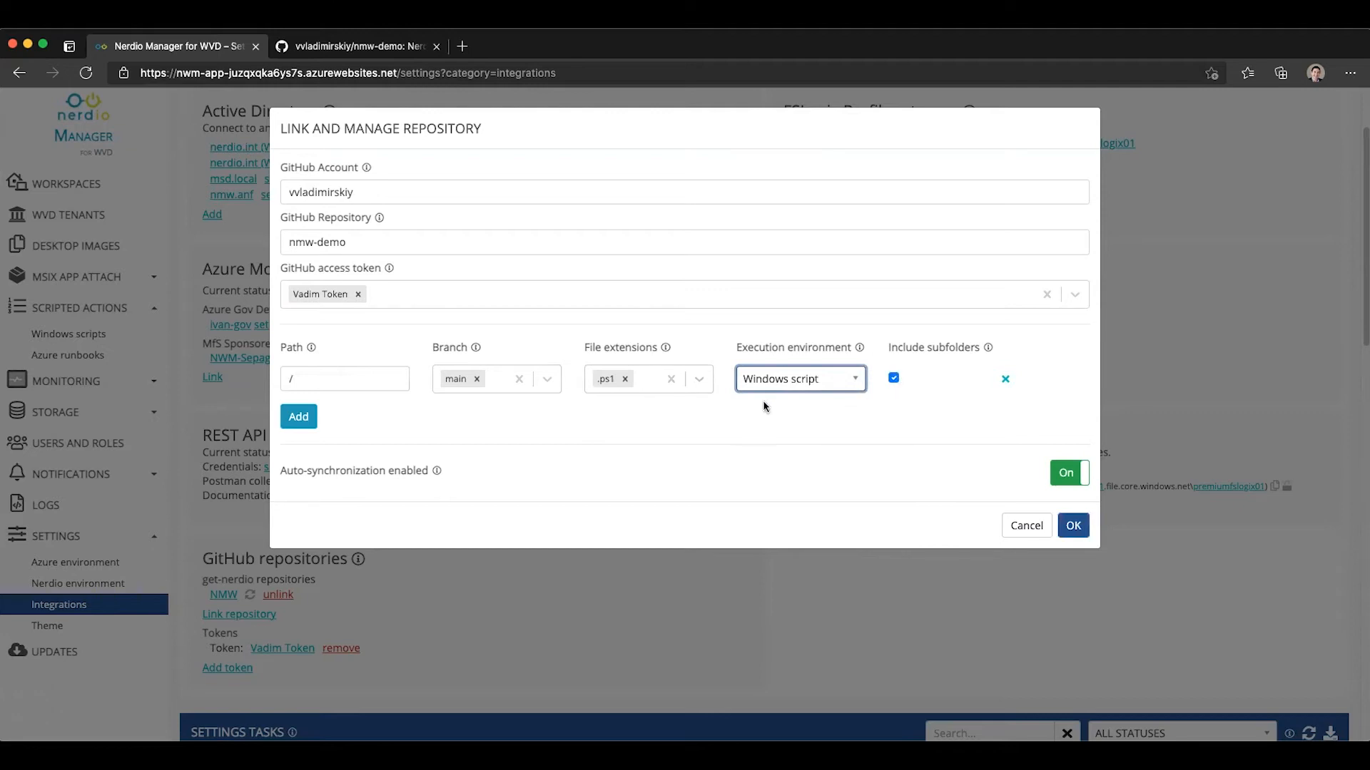
click(895, 379)
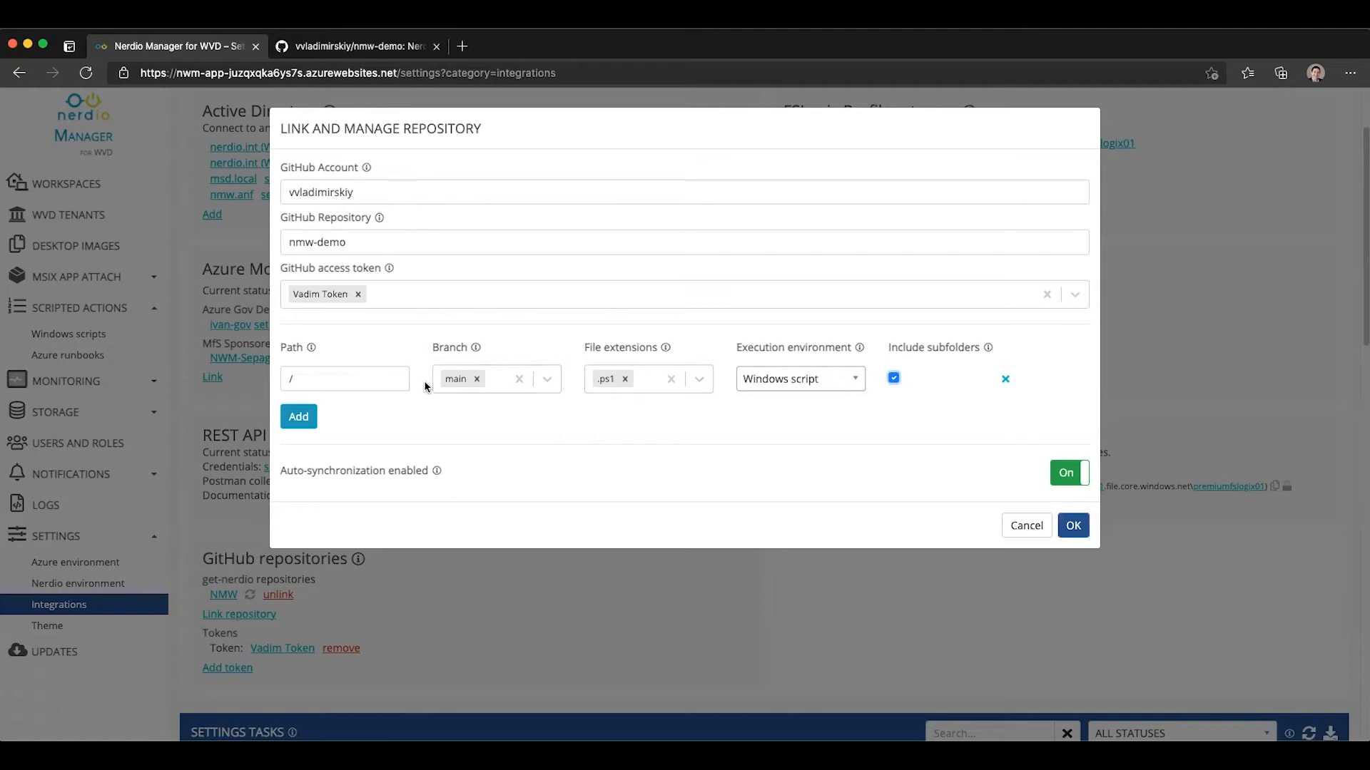
click(305, 417)
click(312, 460)
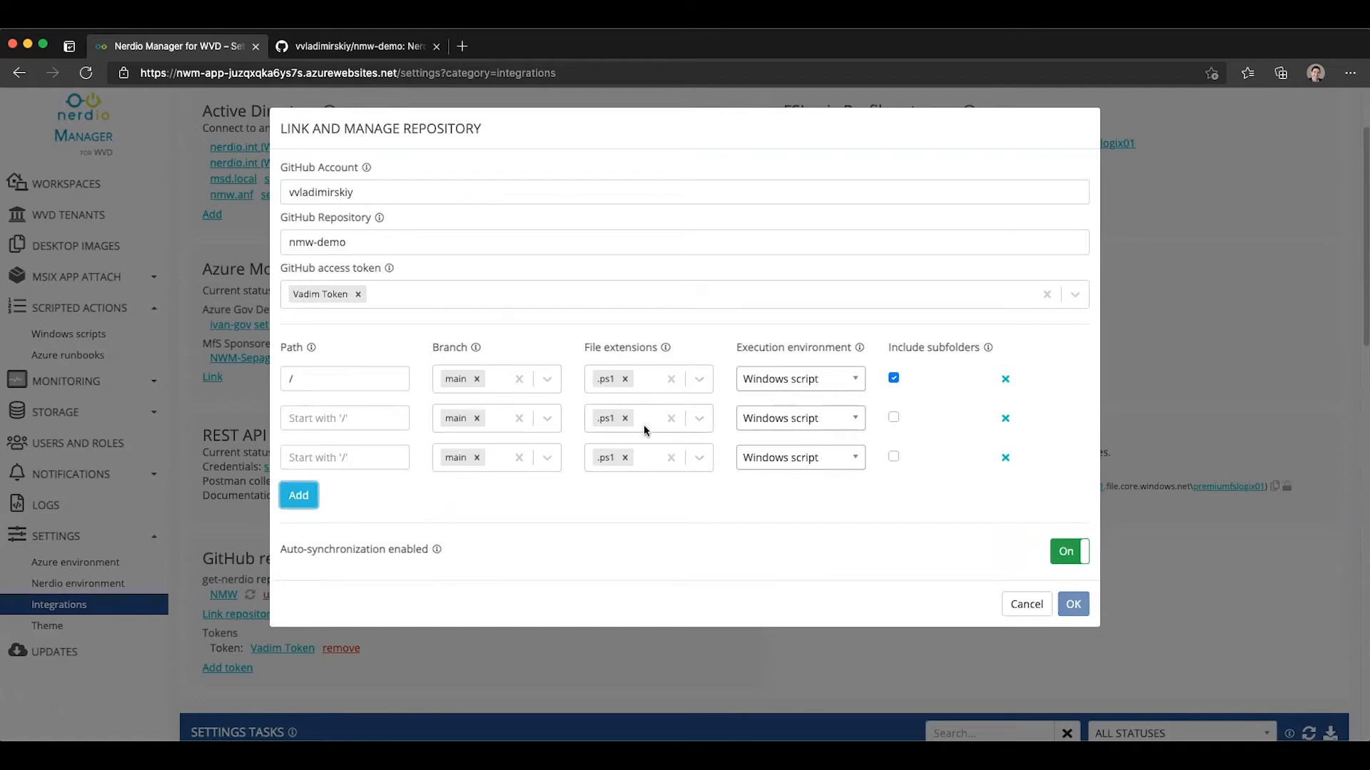
click(817, 419)
click(817, 419)
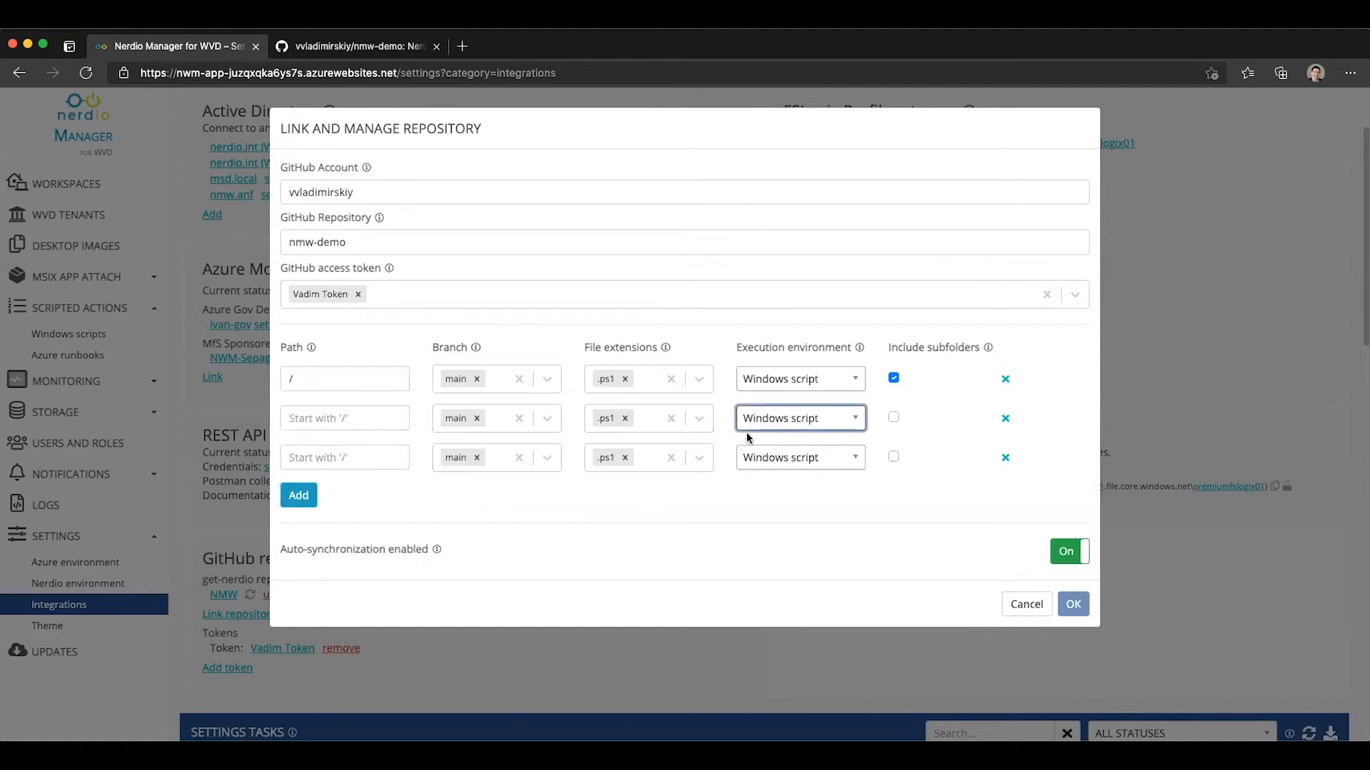
click(1005, 457)
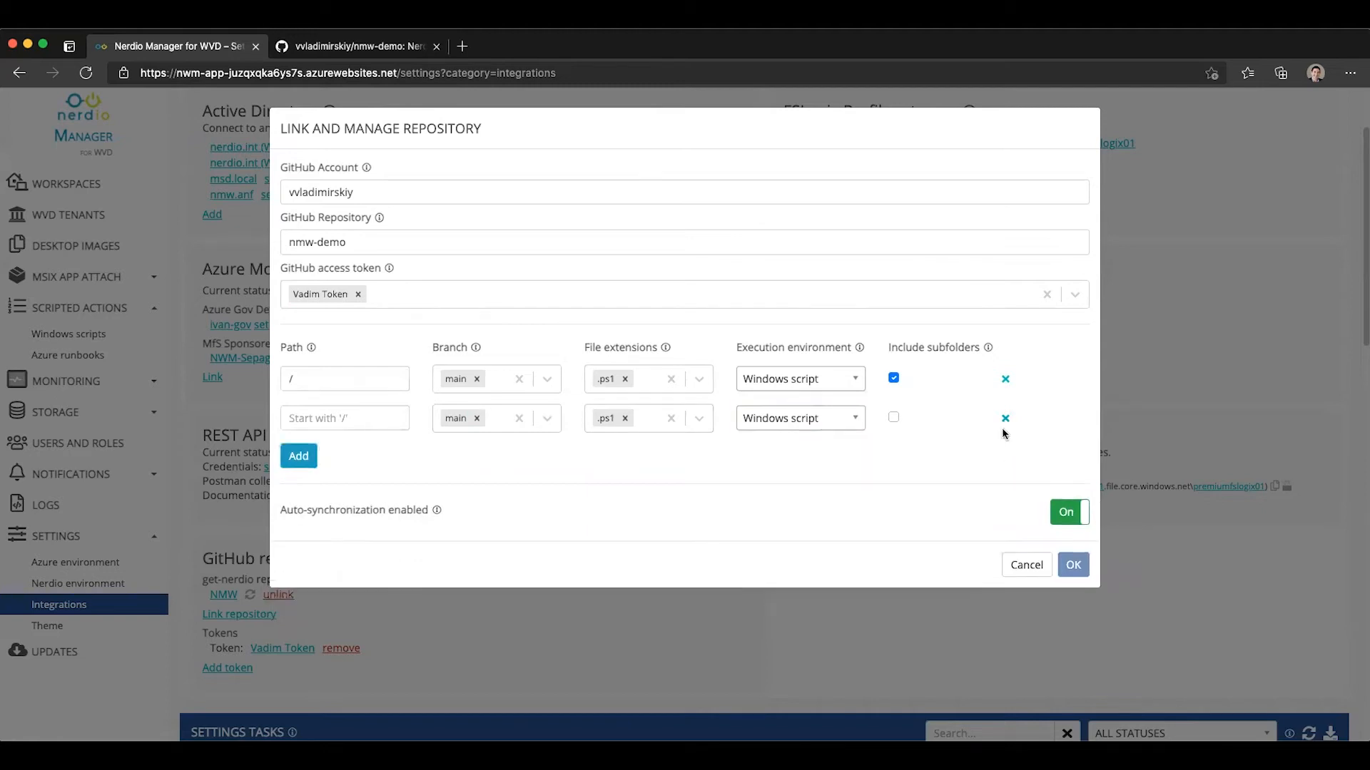
click(1005, 419)
- Leave auto-synchronization on and submit the form to link the nmw-demo repository
click(1071, 478)
click(1072, 476)
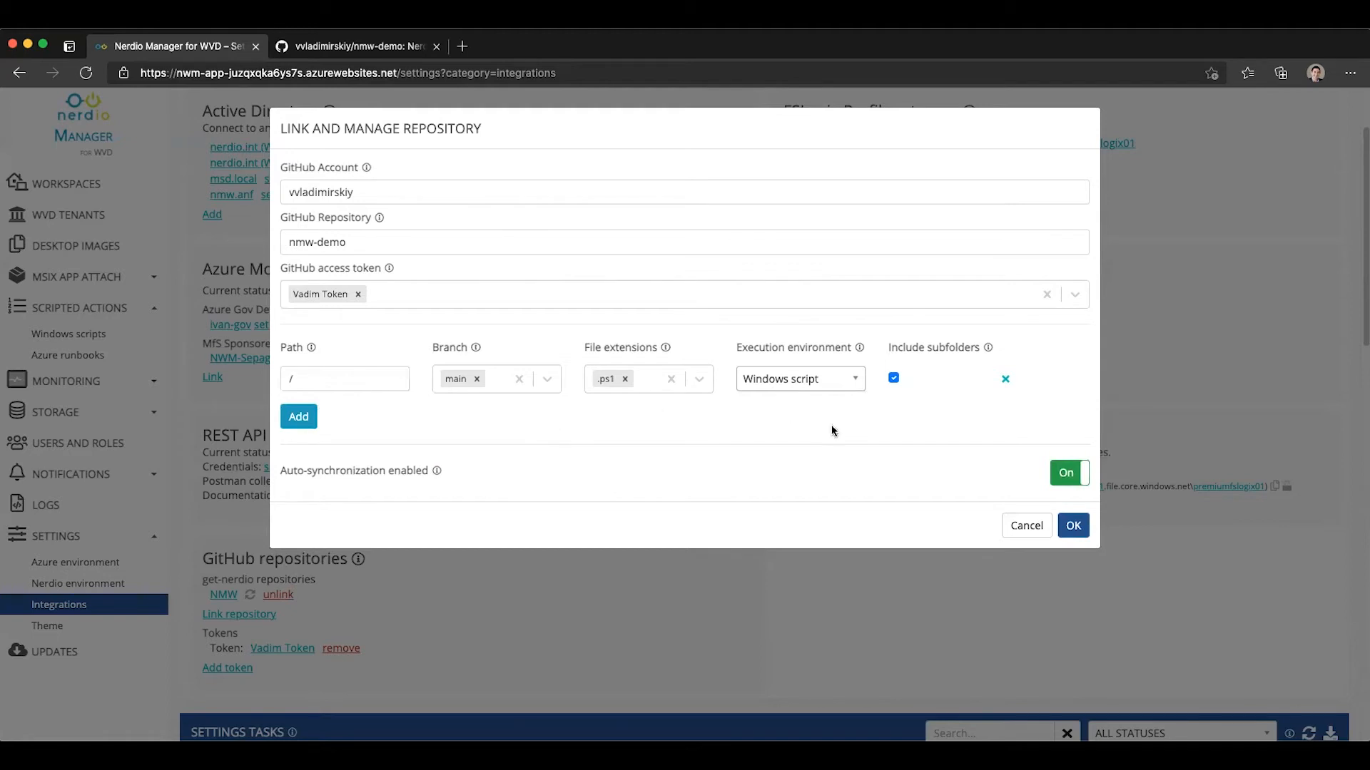
click(1074, 526)
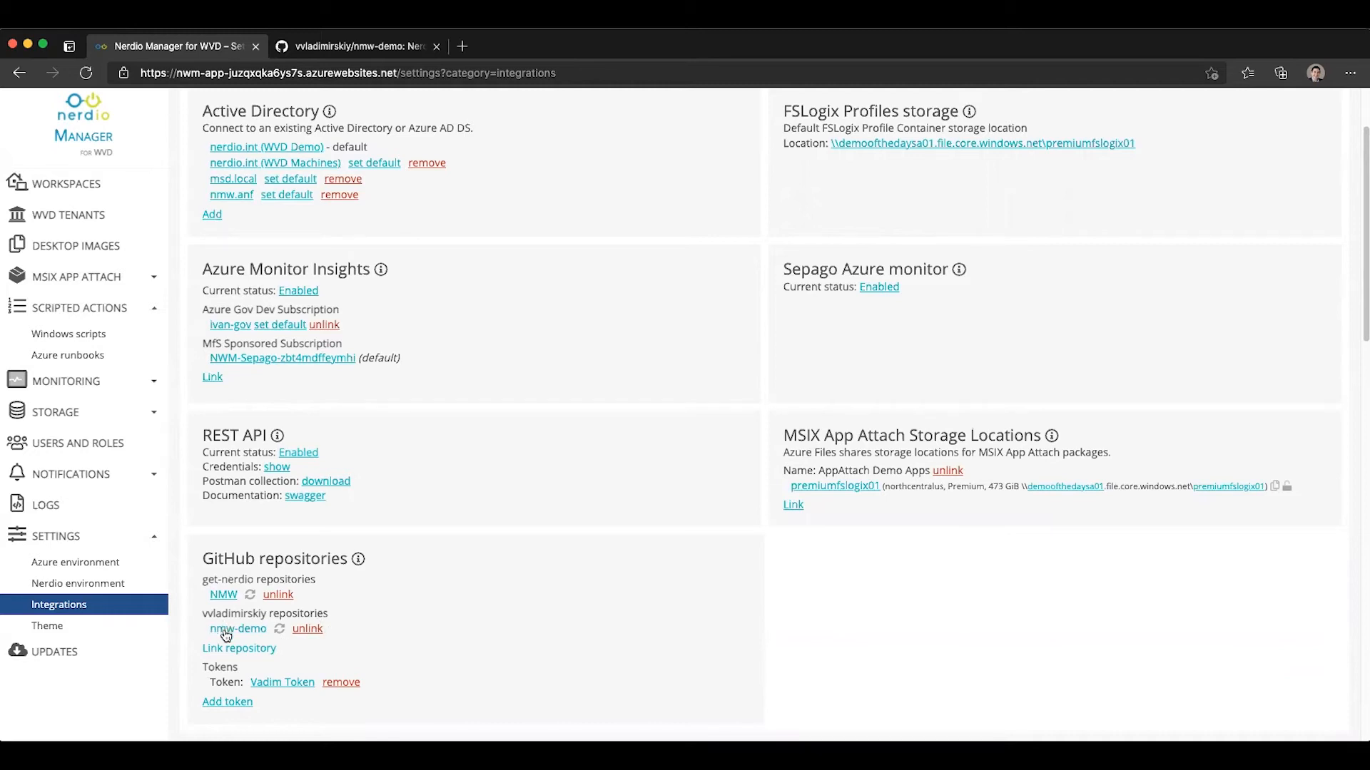
- Review the nmw-demo link and synchronization tasks, read the synchronization job details, and compare them with the repository's files on GitHub
scroll(673, 621, down, 2)
scroll(673, 626, down, 1)
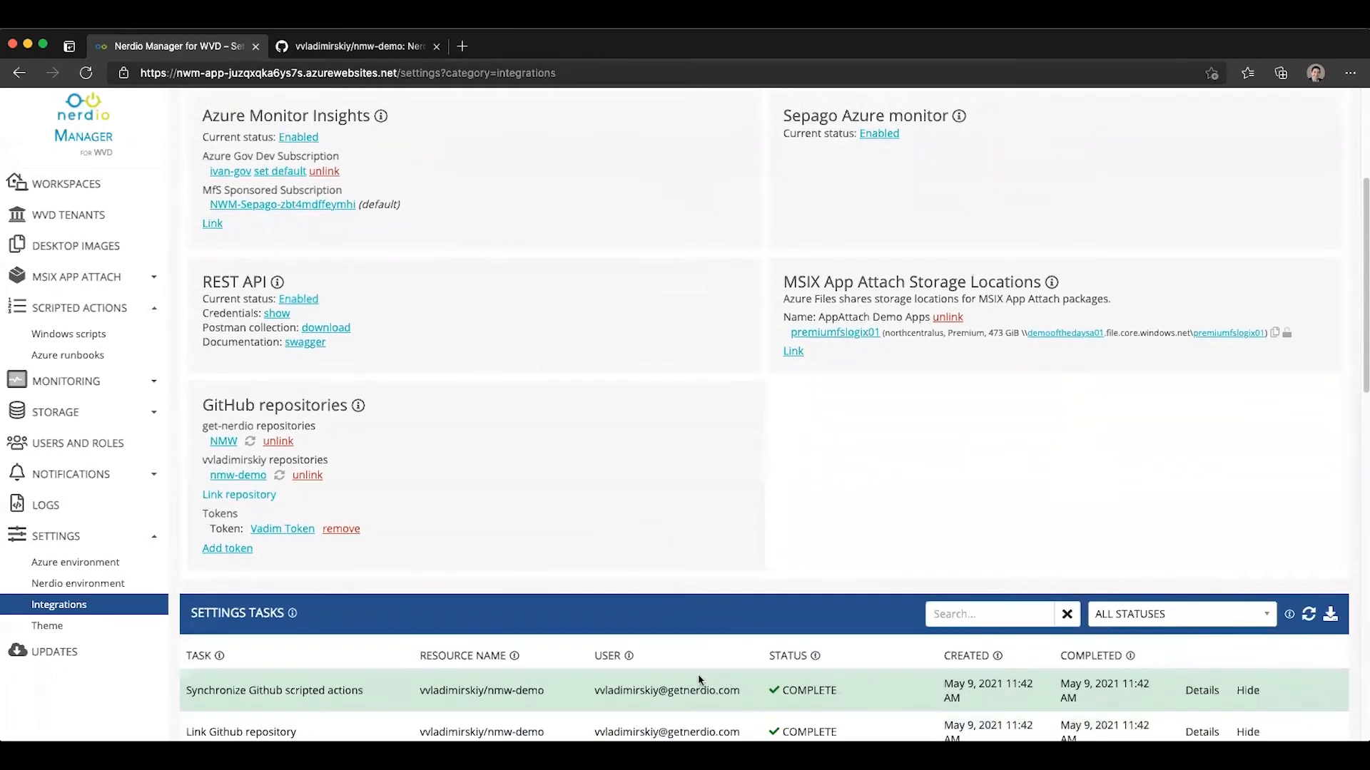
scroll(247, 695, down, 1)
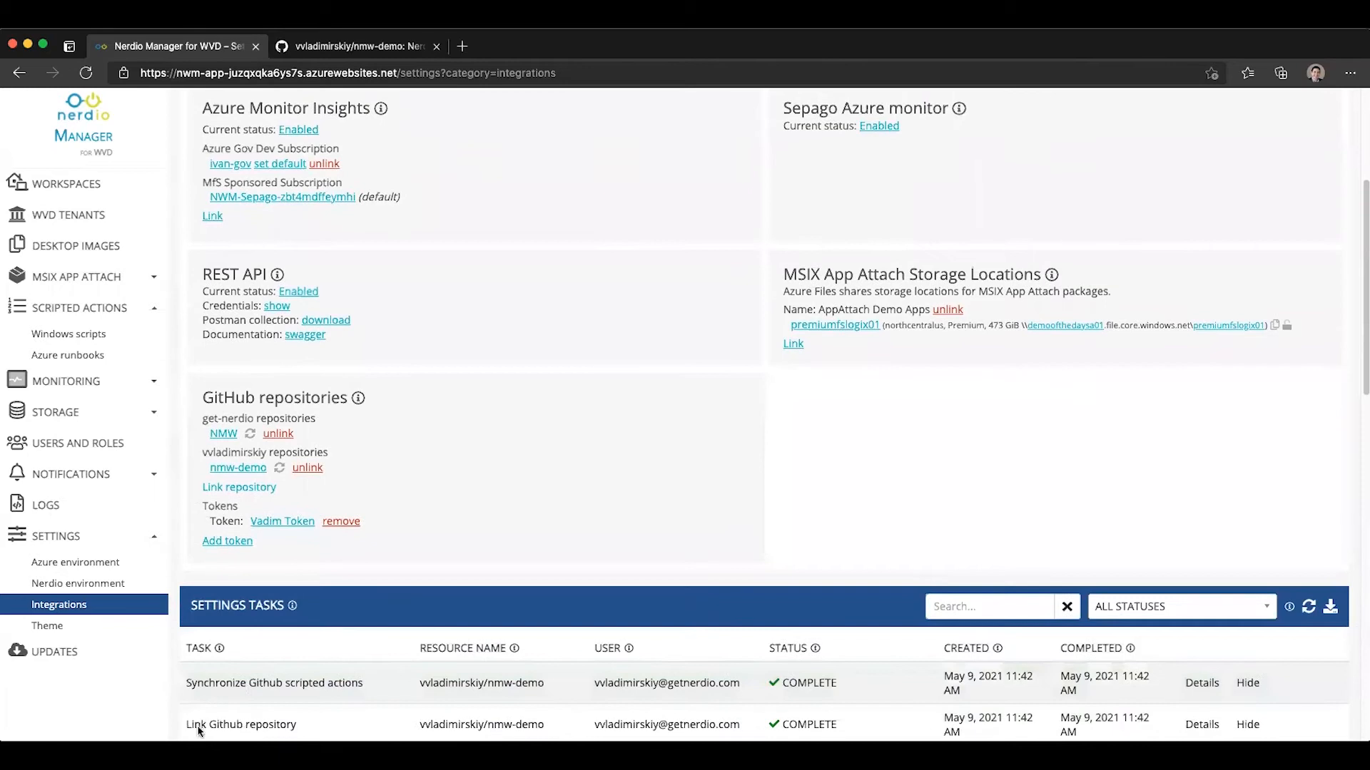
drag(191, 723, 875, 713)
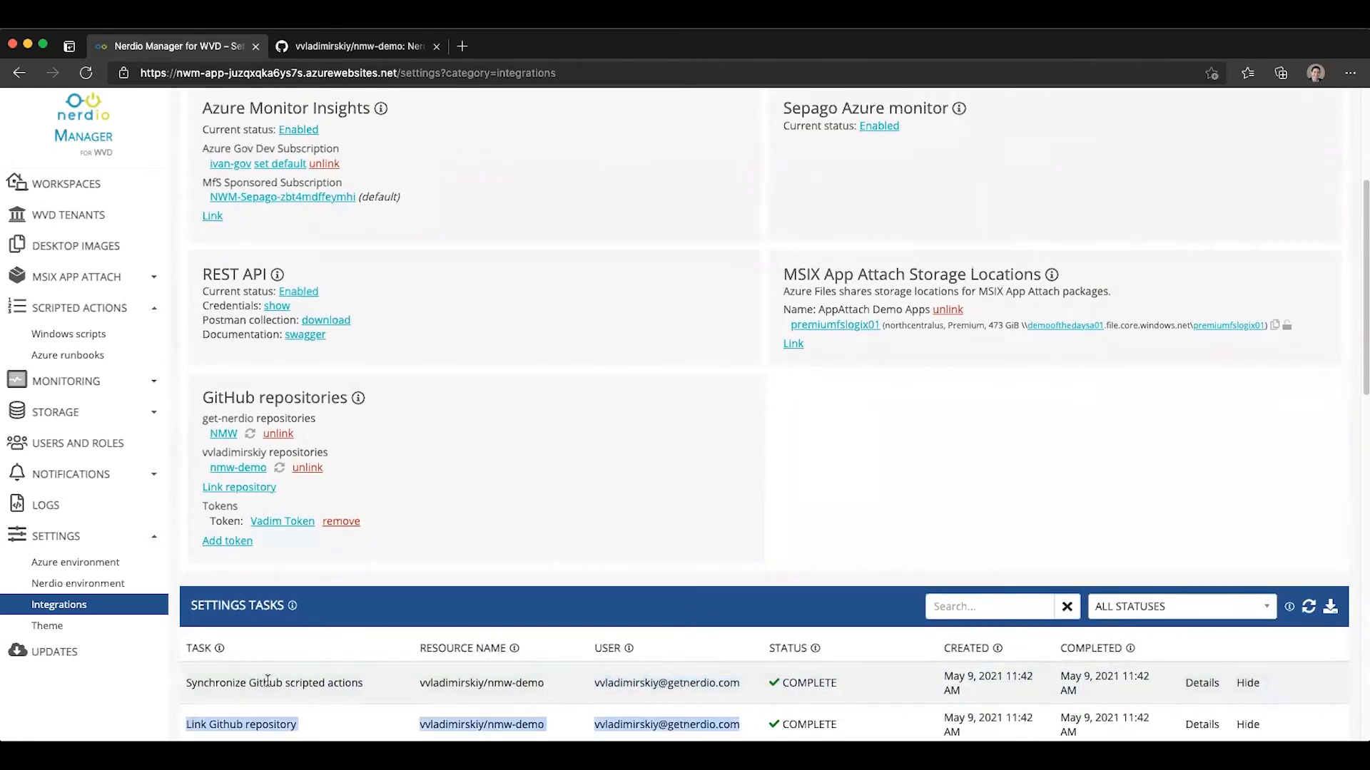
drag(184, 686, 575, 686)
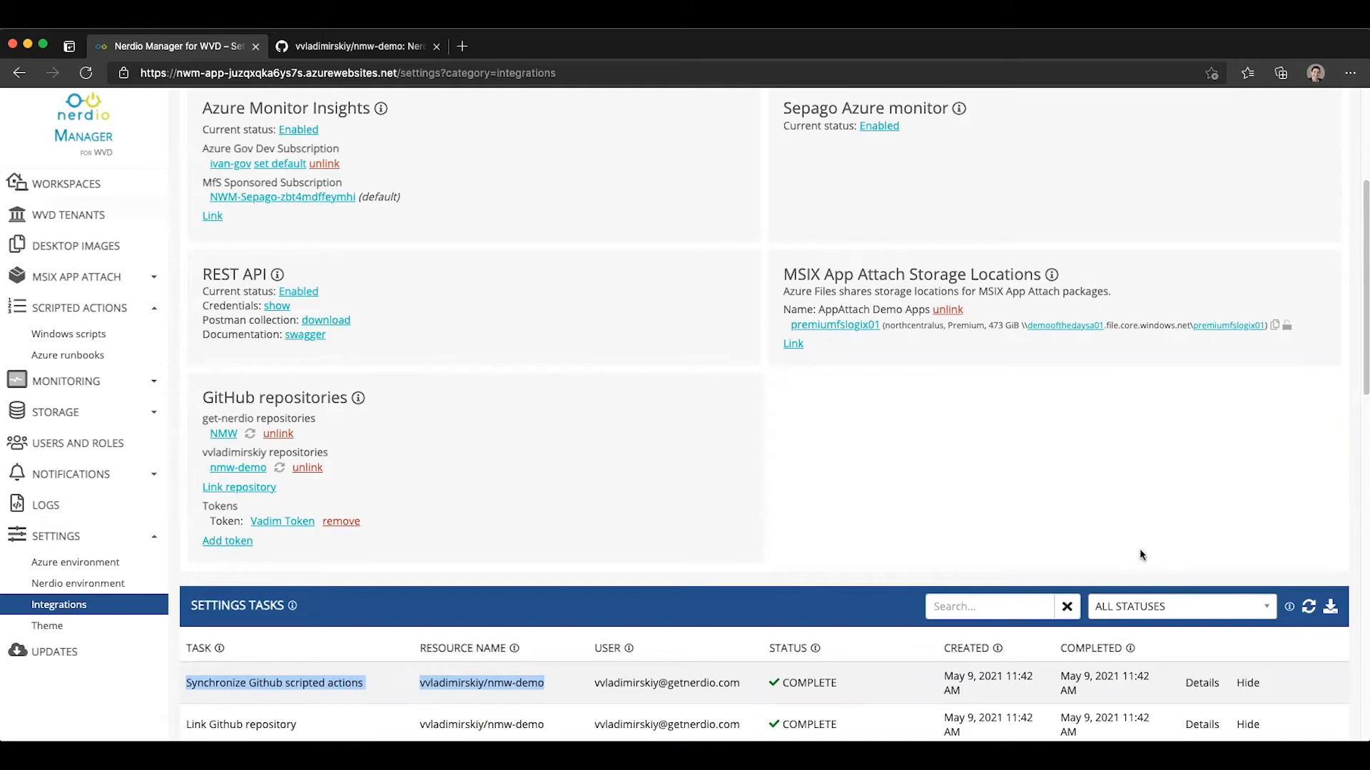
click(1199, 687)
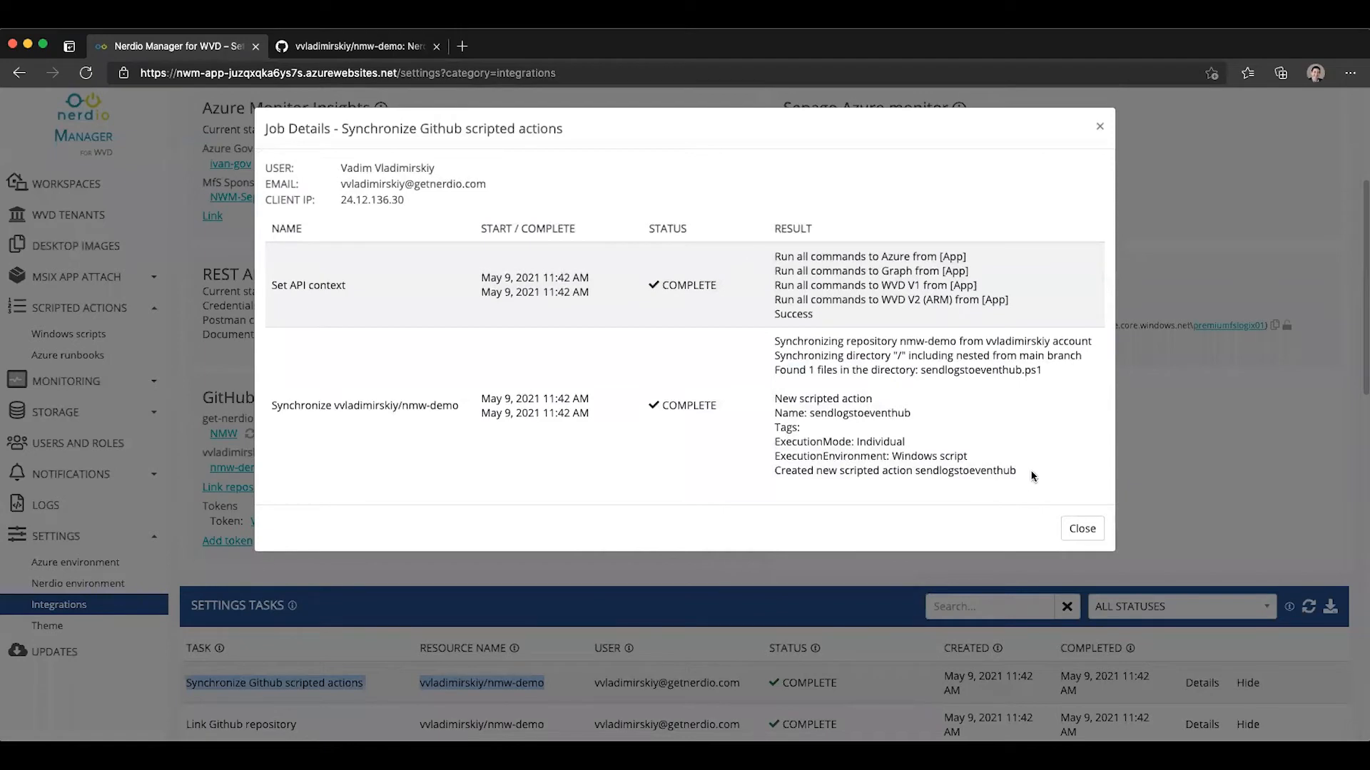
drag(1022, 469, 917, 472)
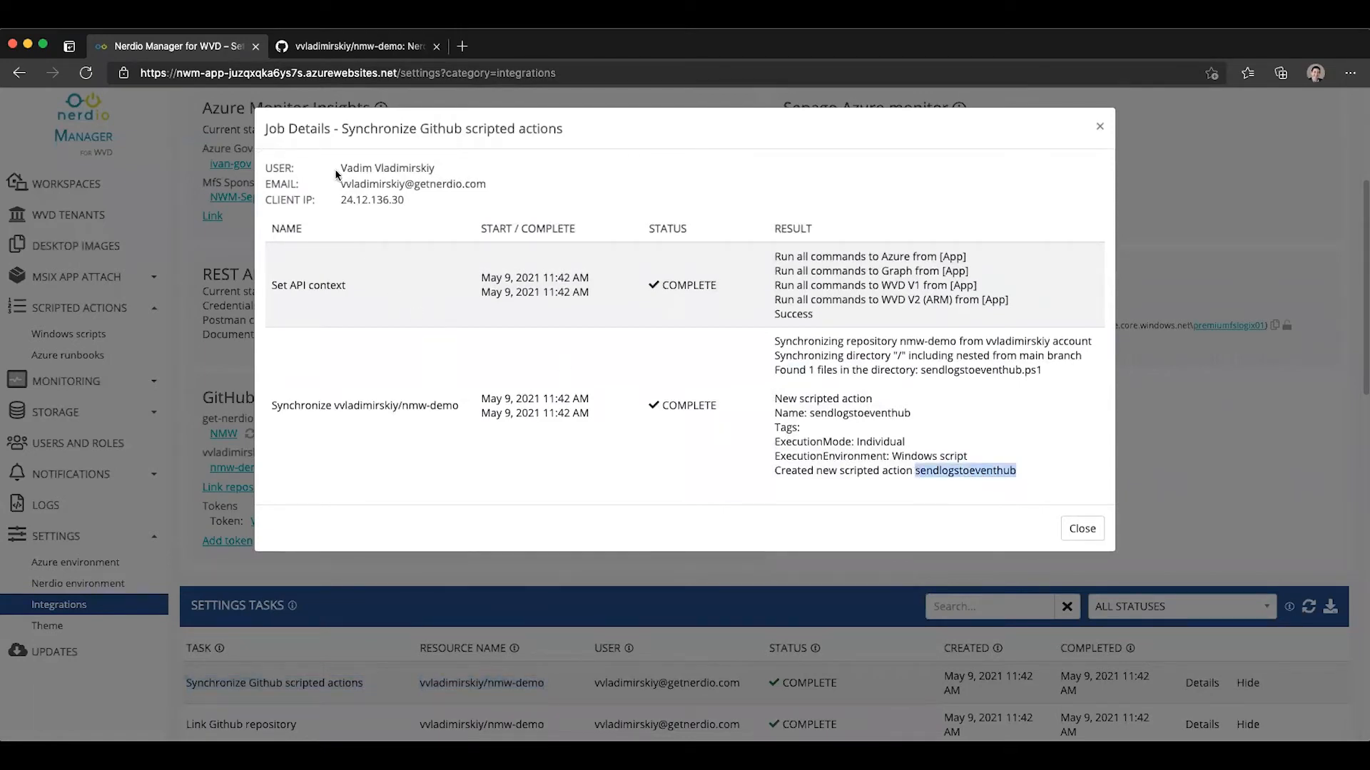
click(336, 47)
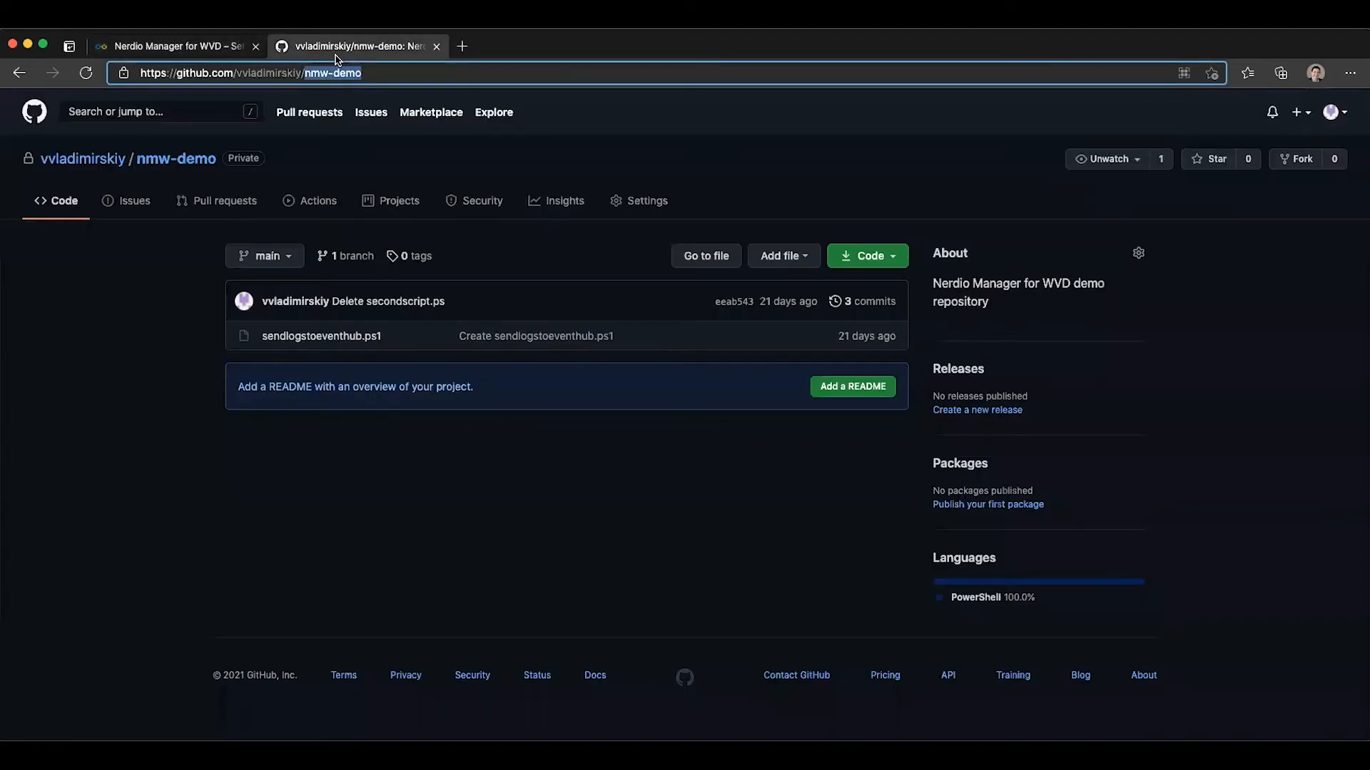
- Start a new file named testSA.ps1 in the main branch of the nmw-demo repository
click(419, 422)
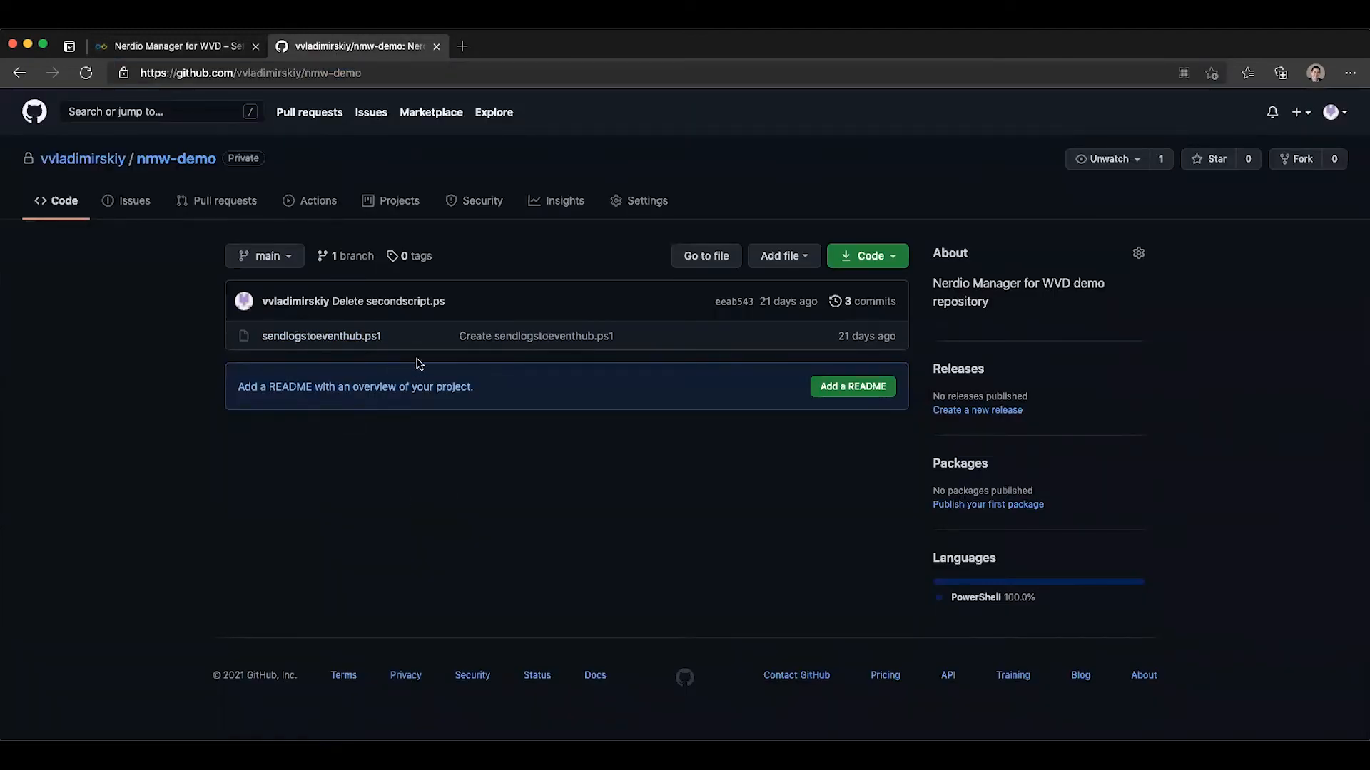
click(788, 255)
click(751, 286)
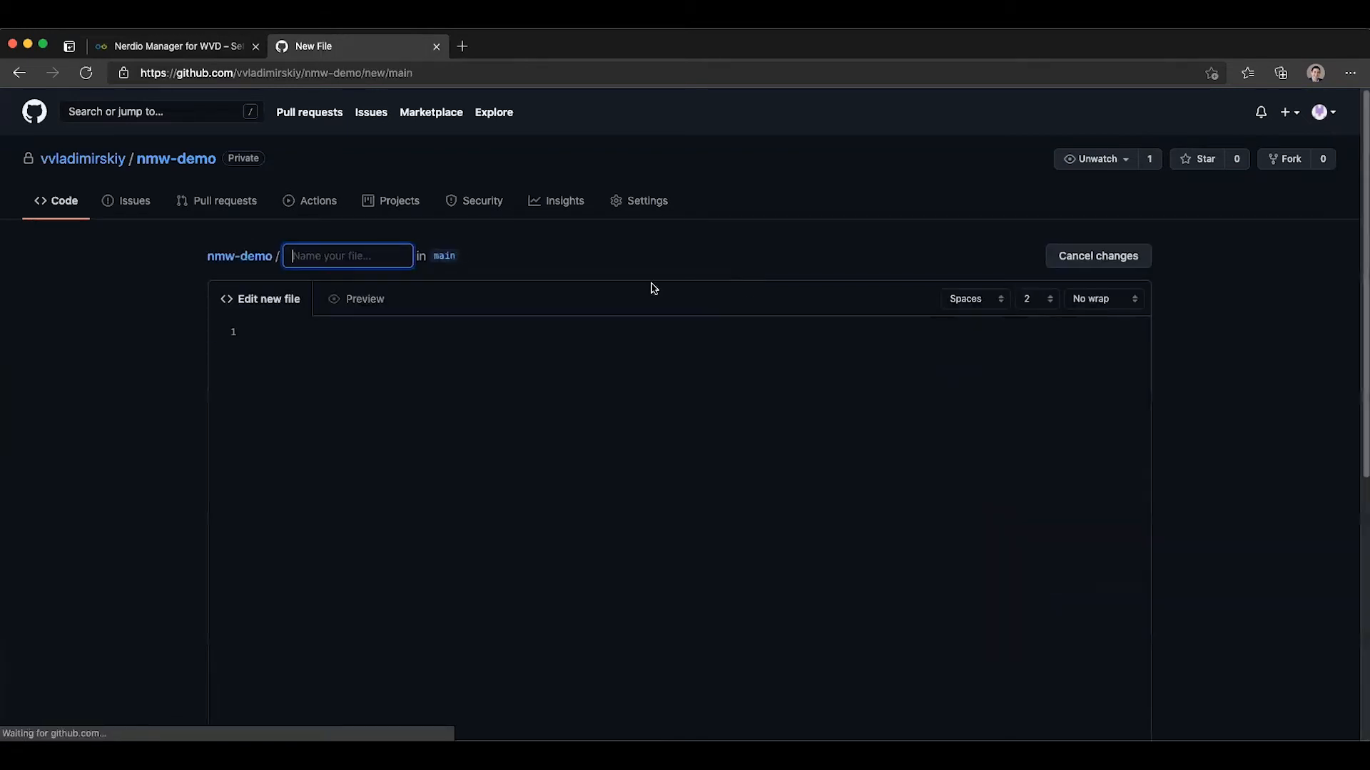
text(test)
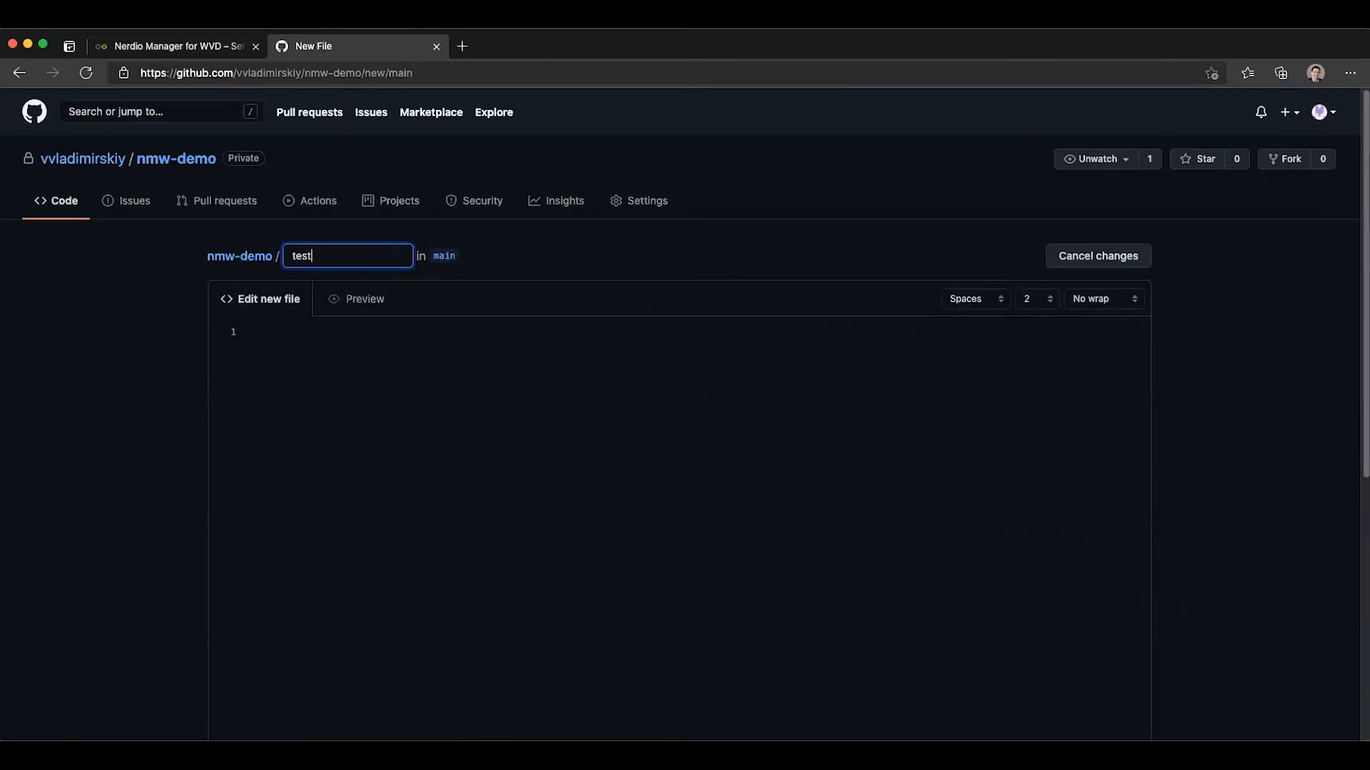
text(SA.ps1)
- Enter "Test code" as the content of testSA.ps1 and commit the new file directly to the main branch
click(481, 398)
text(Tes)
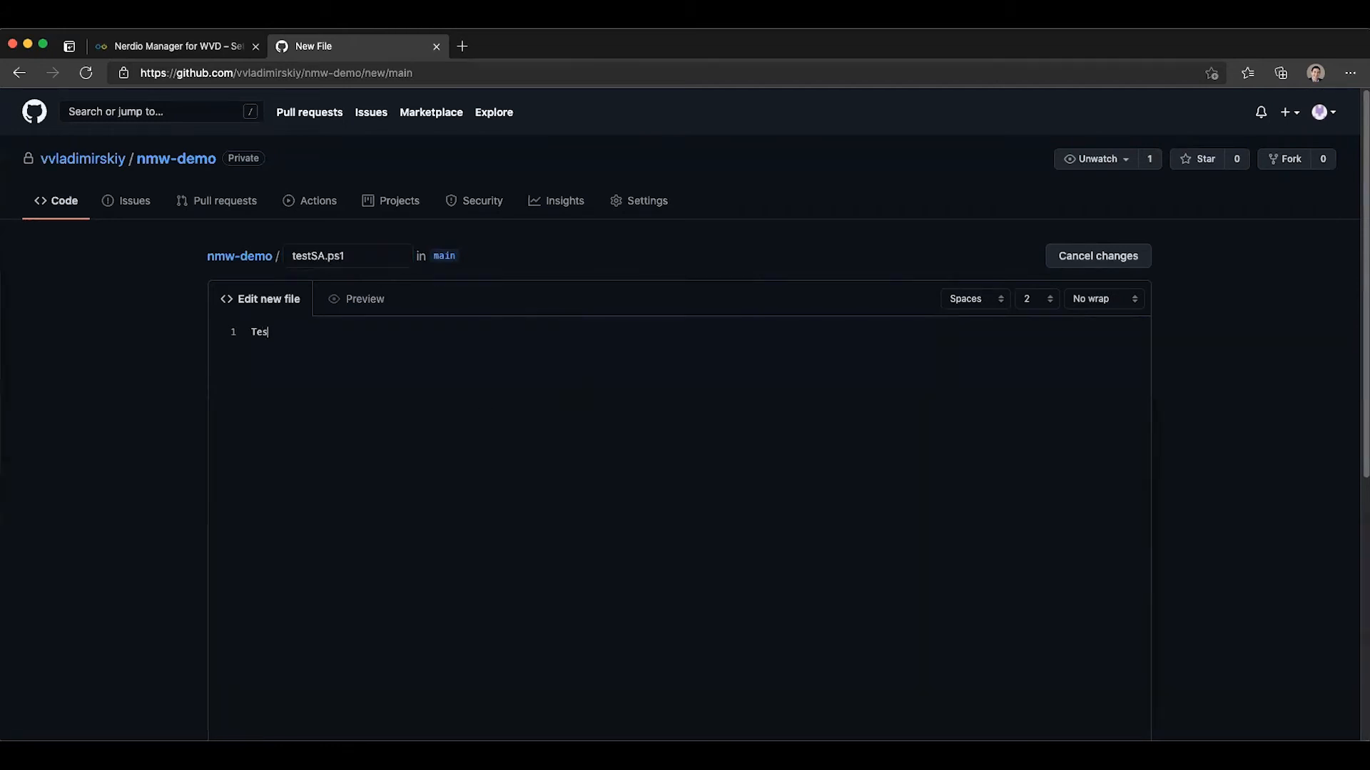
text(t code)
scroll(1174, 375, down, 6)
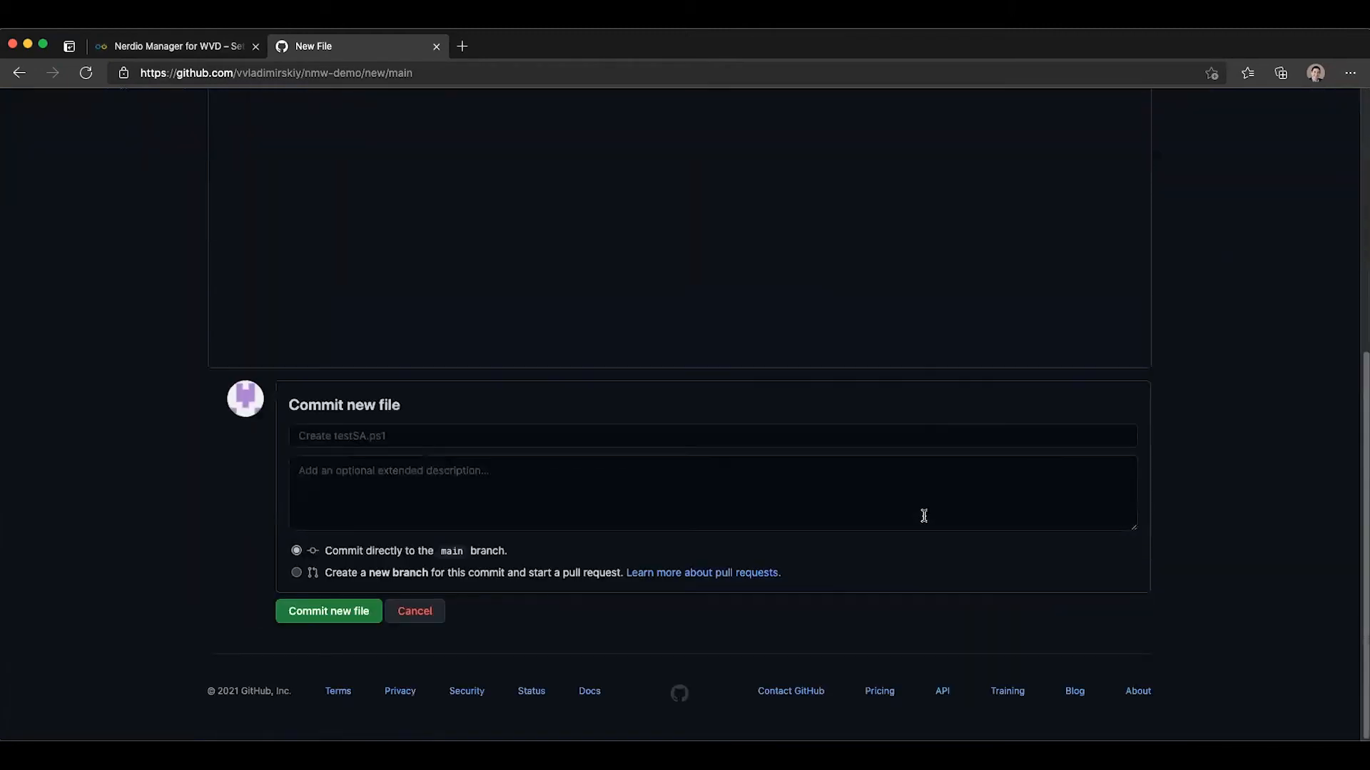
click(383, 621)
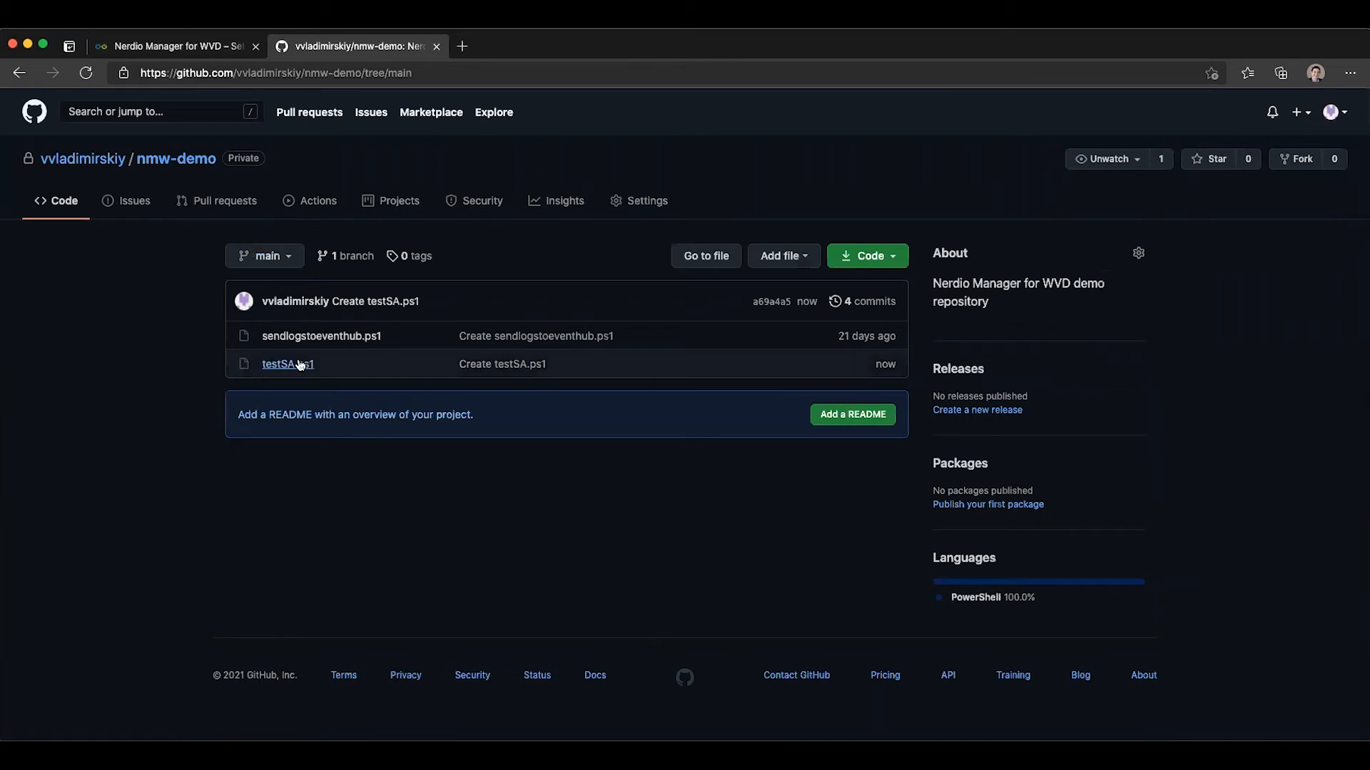
- Switch to Nerdio Manager, list the Windows scripts filtered by source nmw-demo, and check the GitHub source of the listed script
click(171, 46)
click(206, 264)
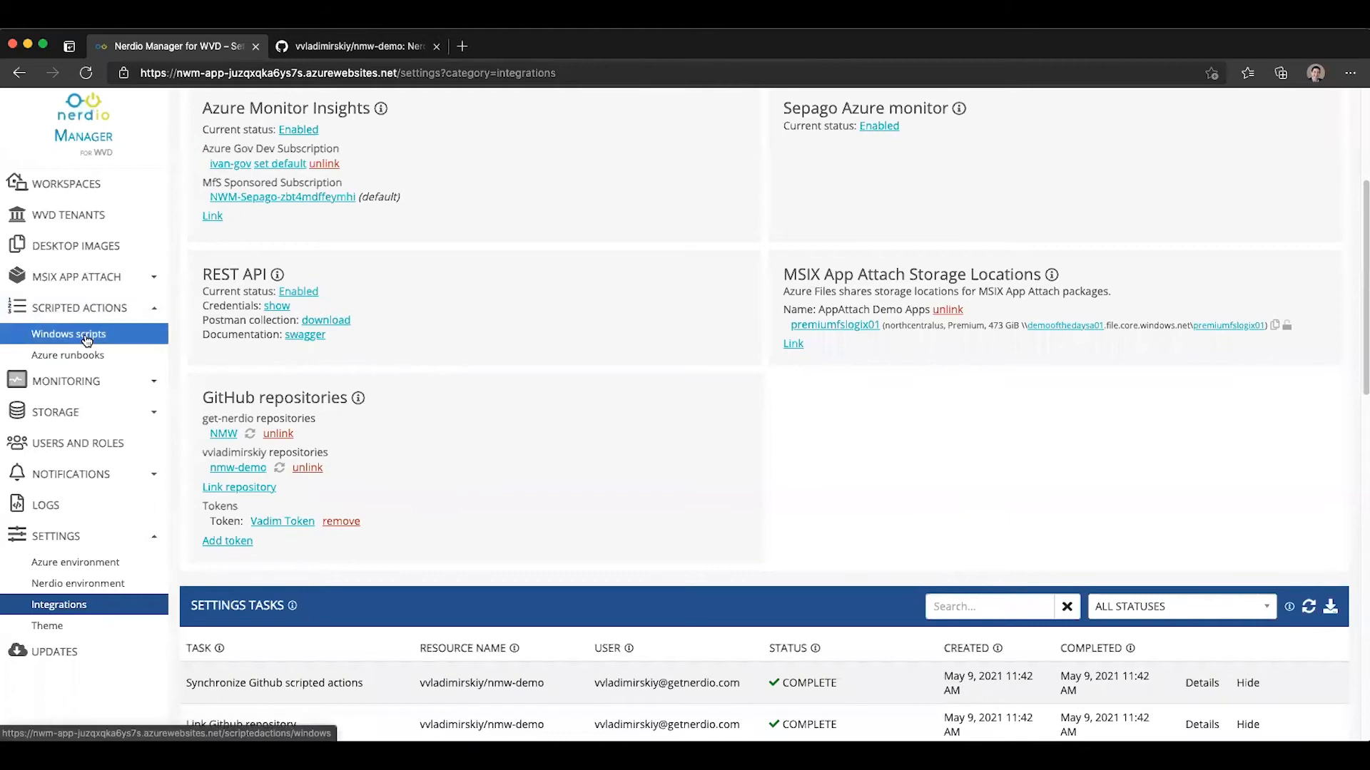
click(86, 339)
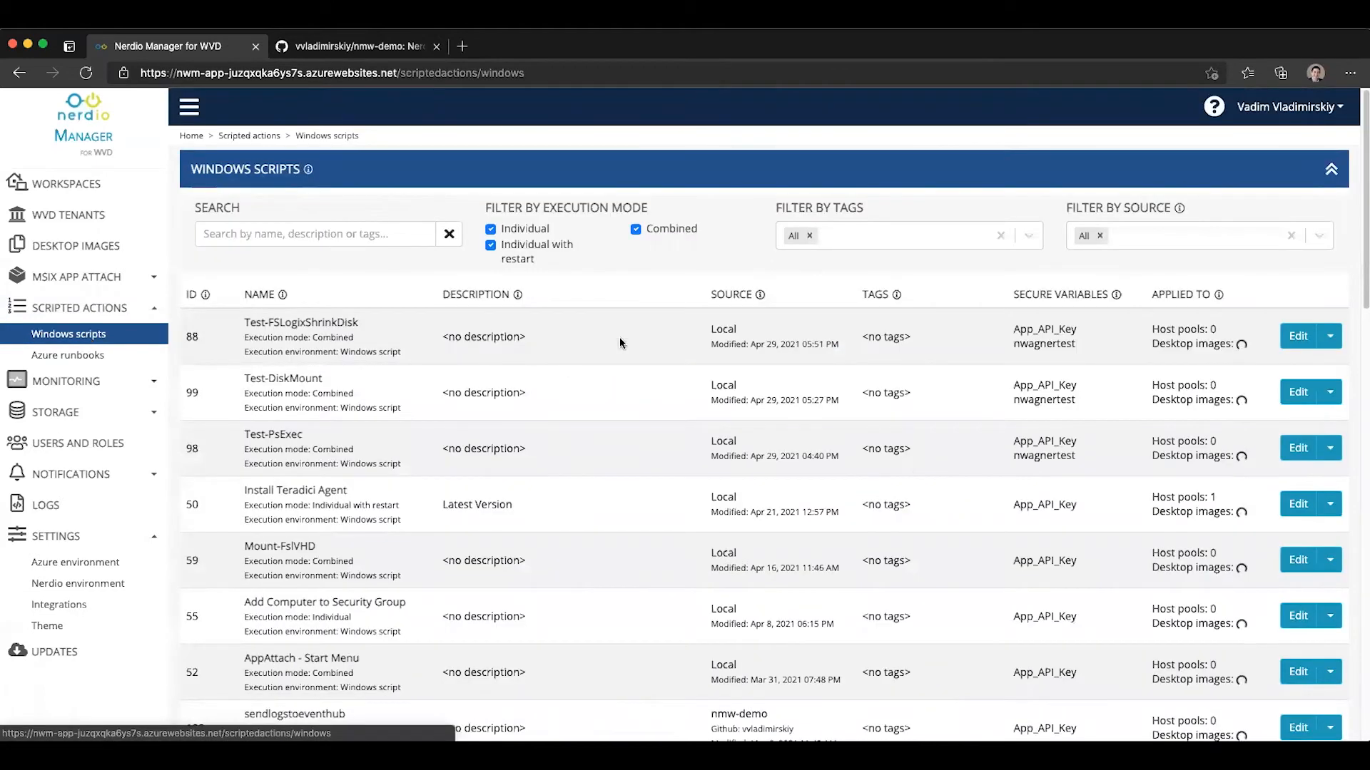
click(1120, 240)
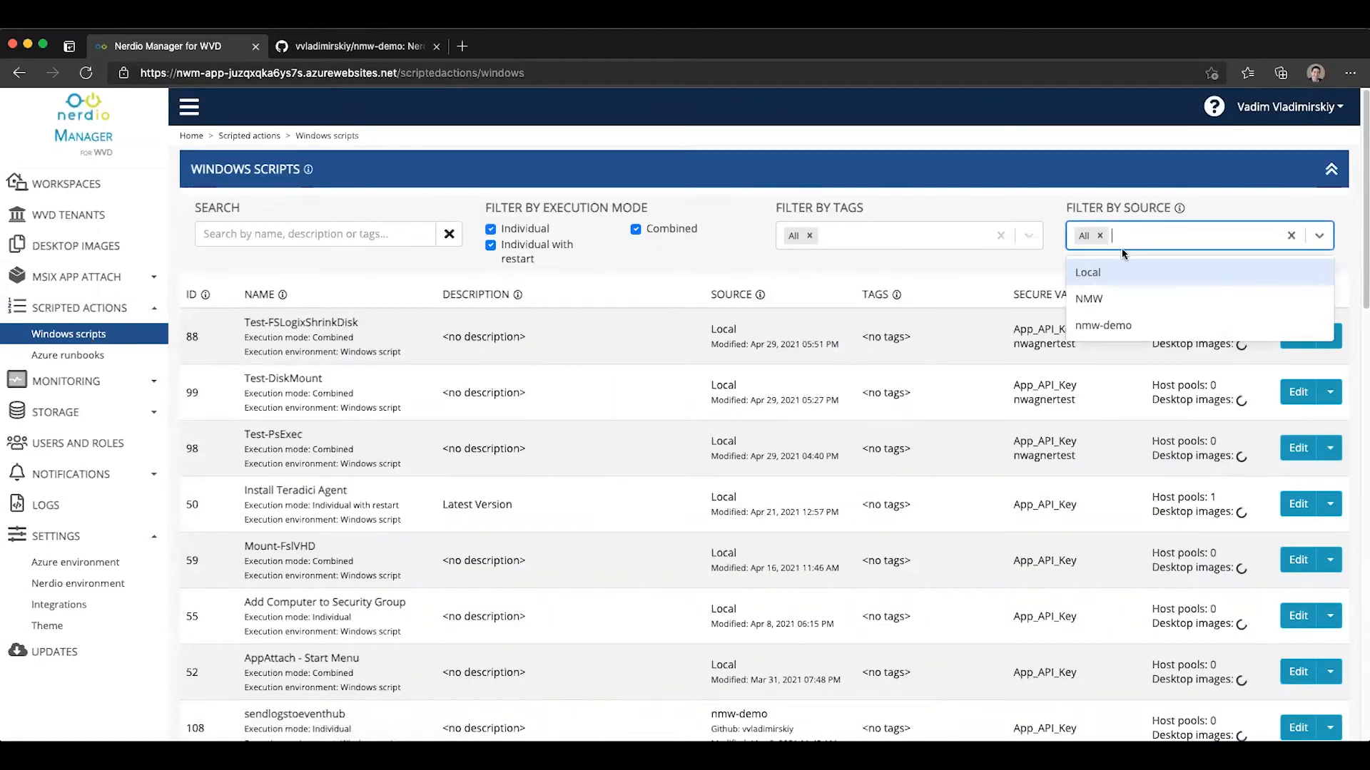
click(1100, 324)
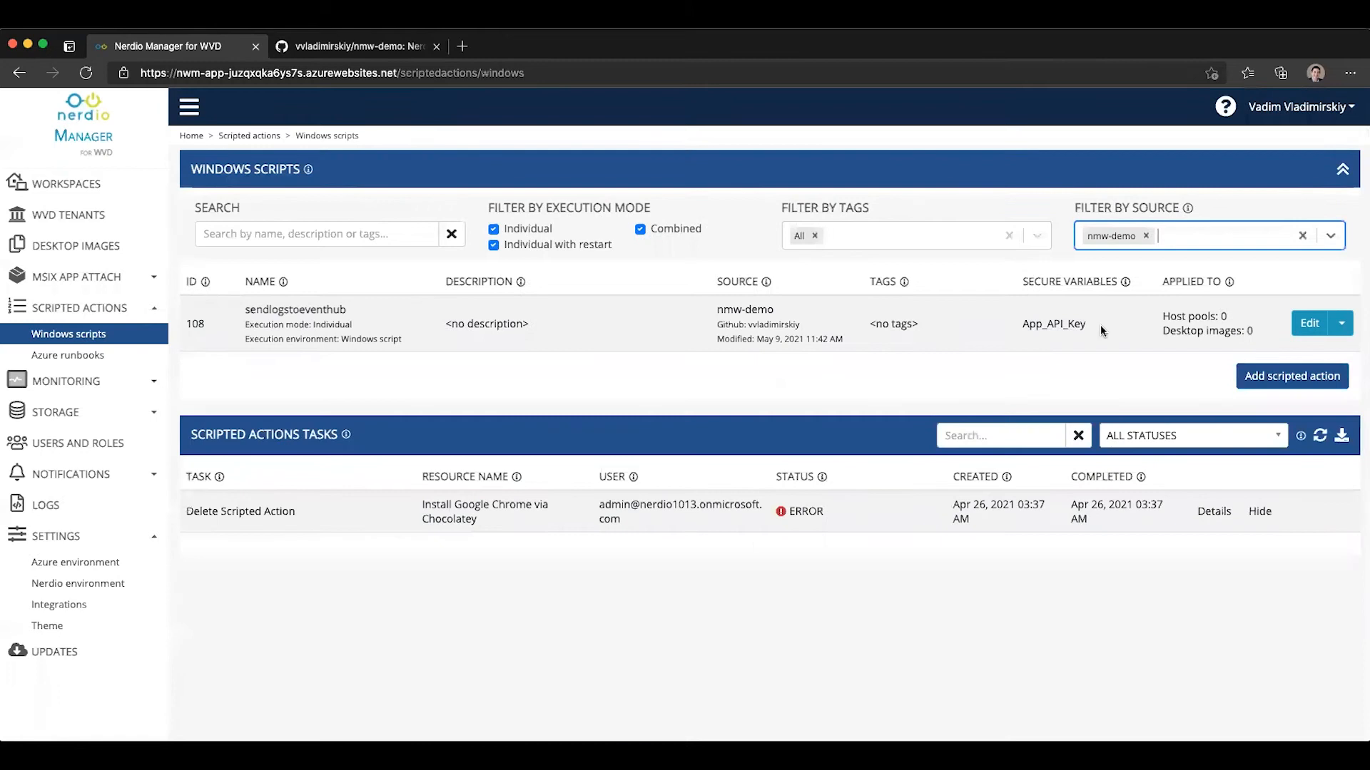
drag(801, 326, 747, 321)
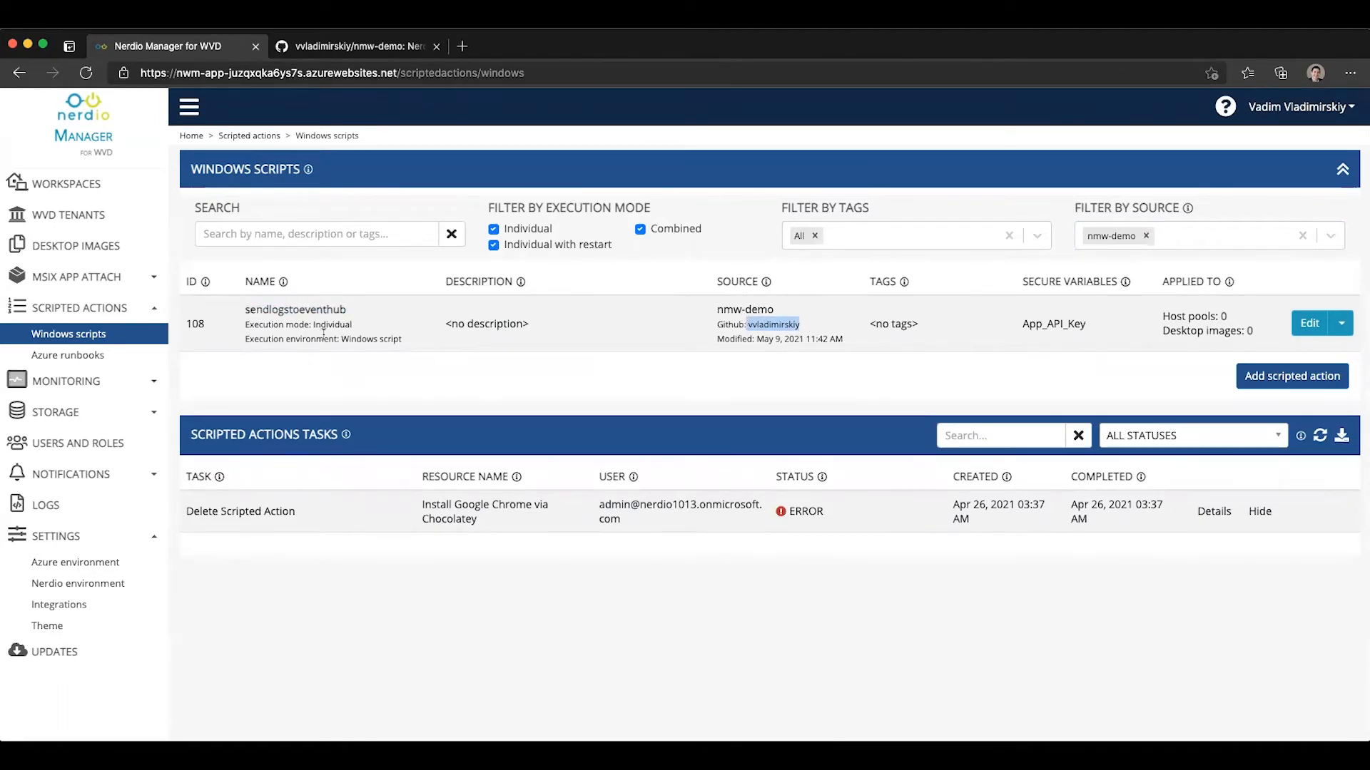
- Inspect the sendlogstoeventhub scripted action, try Azure runbook and Windows script as its execution environment, and close it without saving
click(302, 312)
click(301, 312)
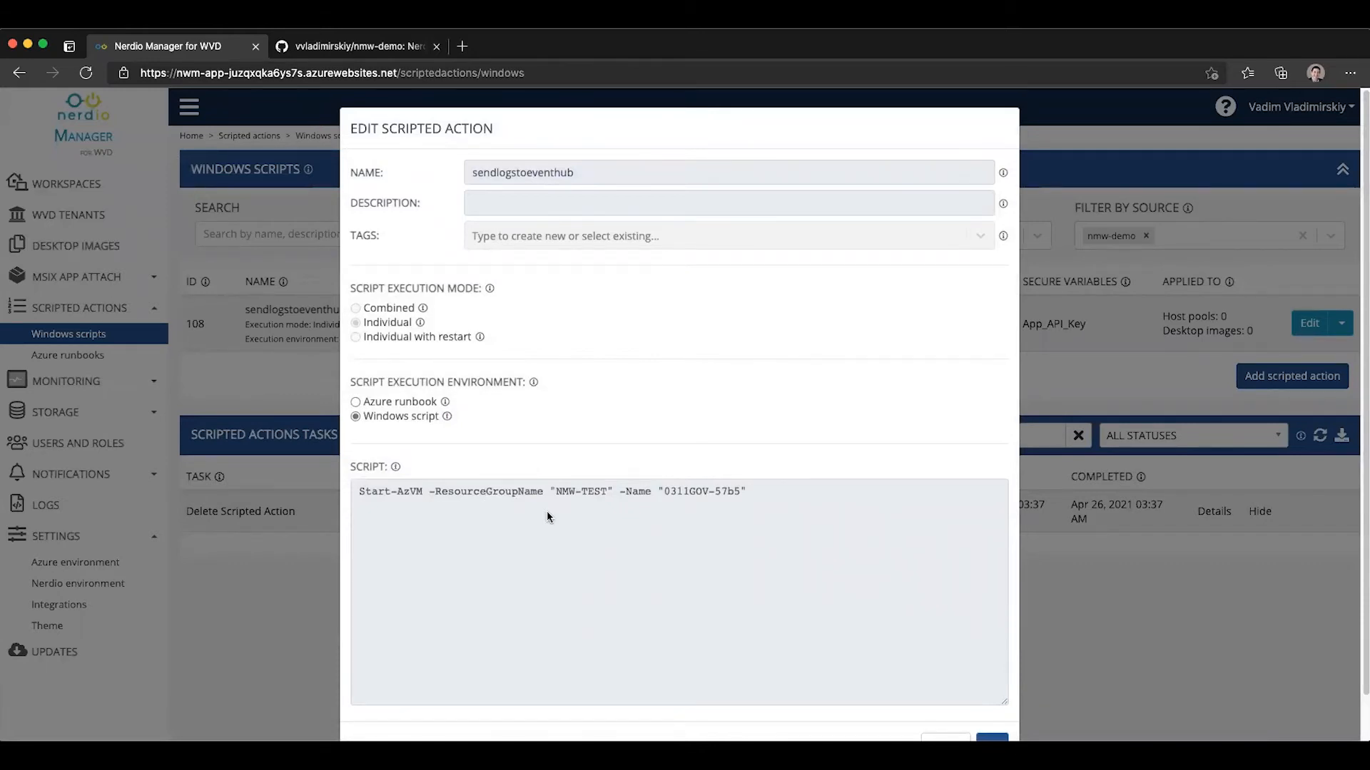
click(382, 401)
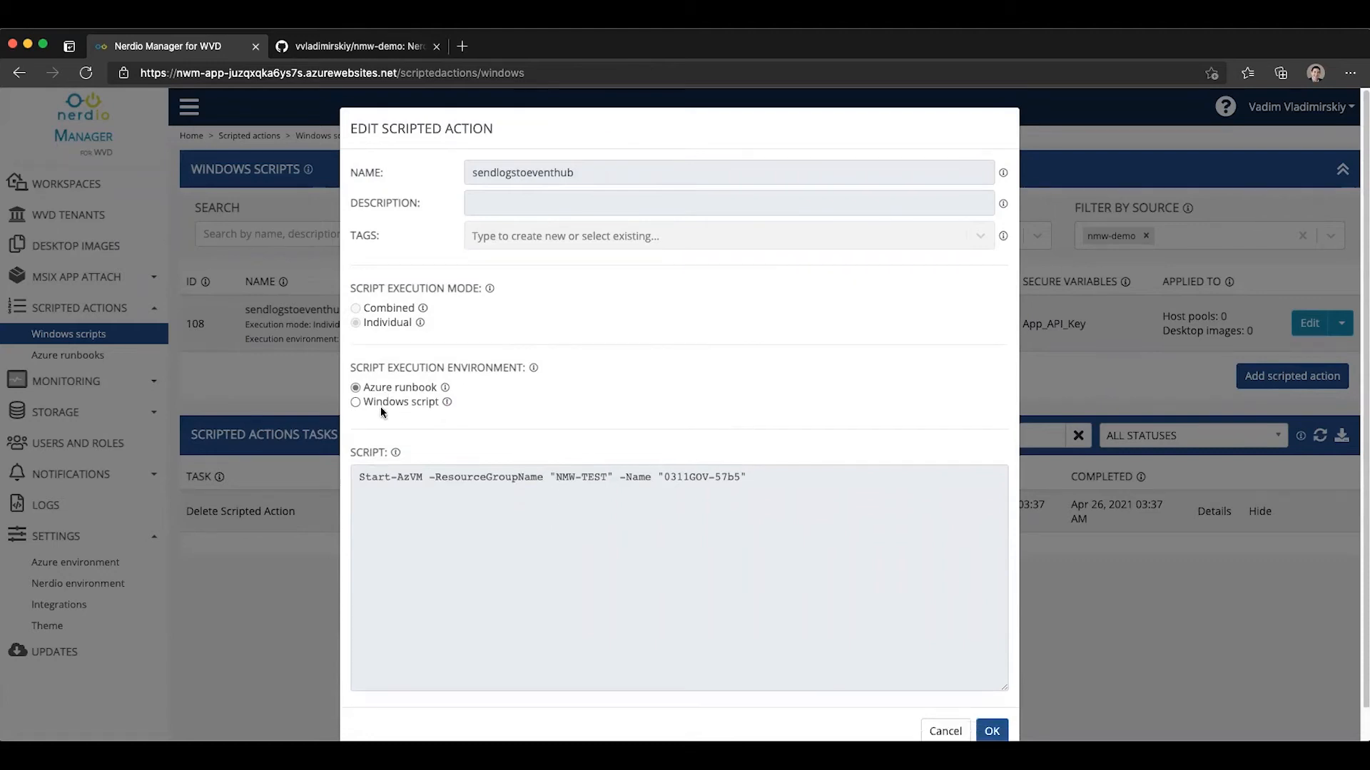
click(382, 402)
click(382, 401)
click(379, 417)
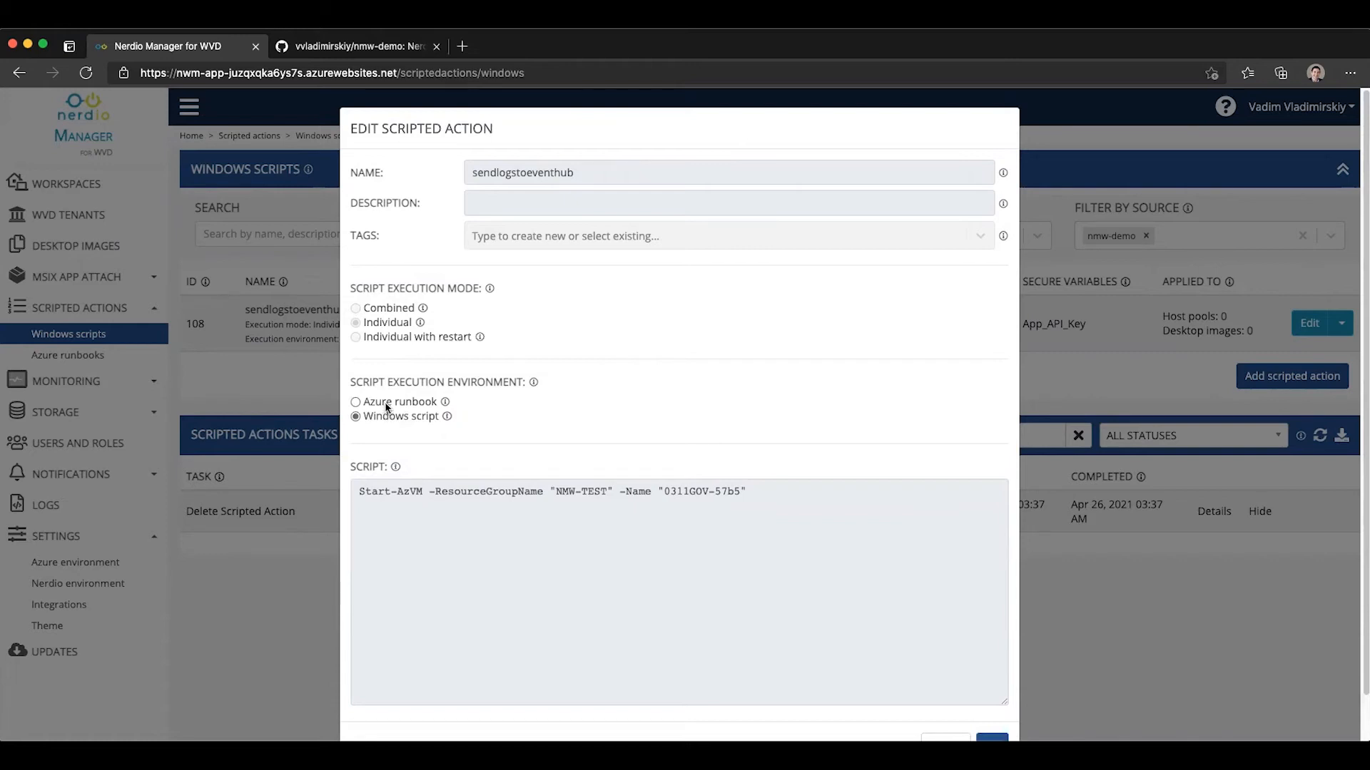
click(386, 407)
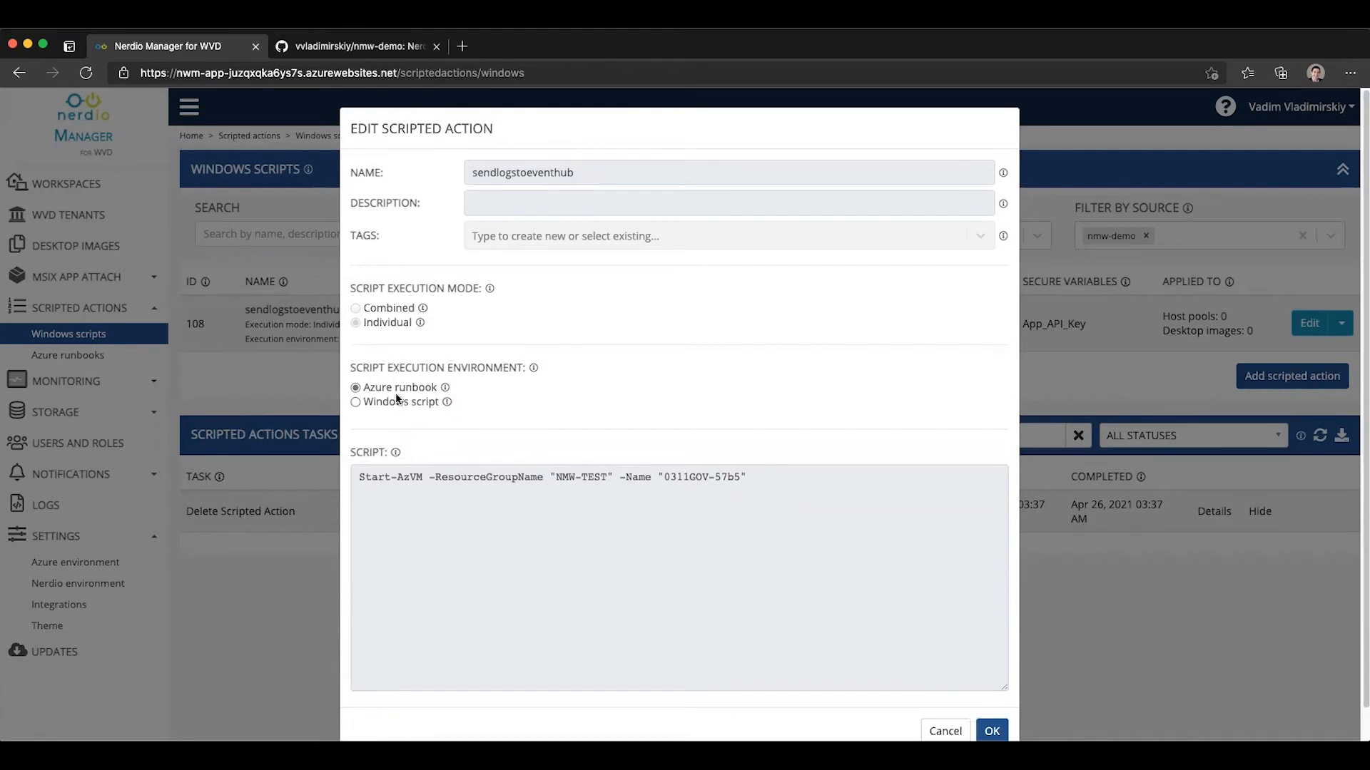
click(261, 382)
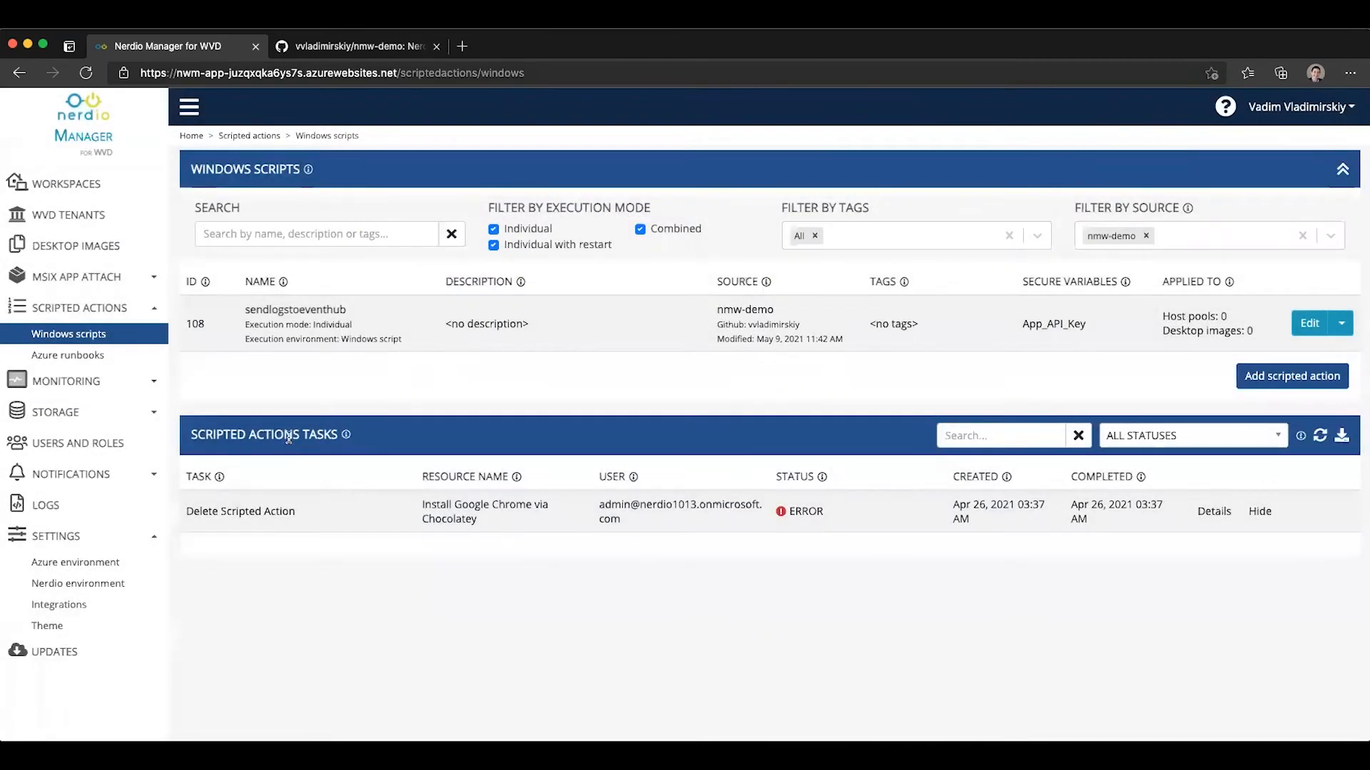
- On GitHub, add the line "Second script line" to sendlogstoeventhub.ps1 and commit the change
click(369, 44)
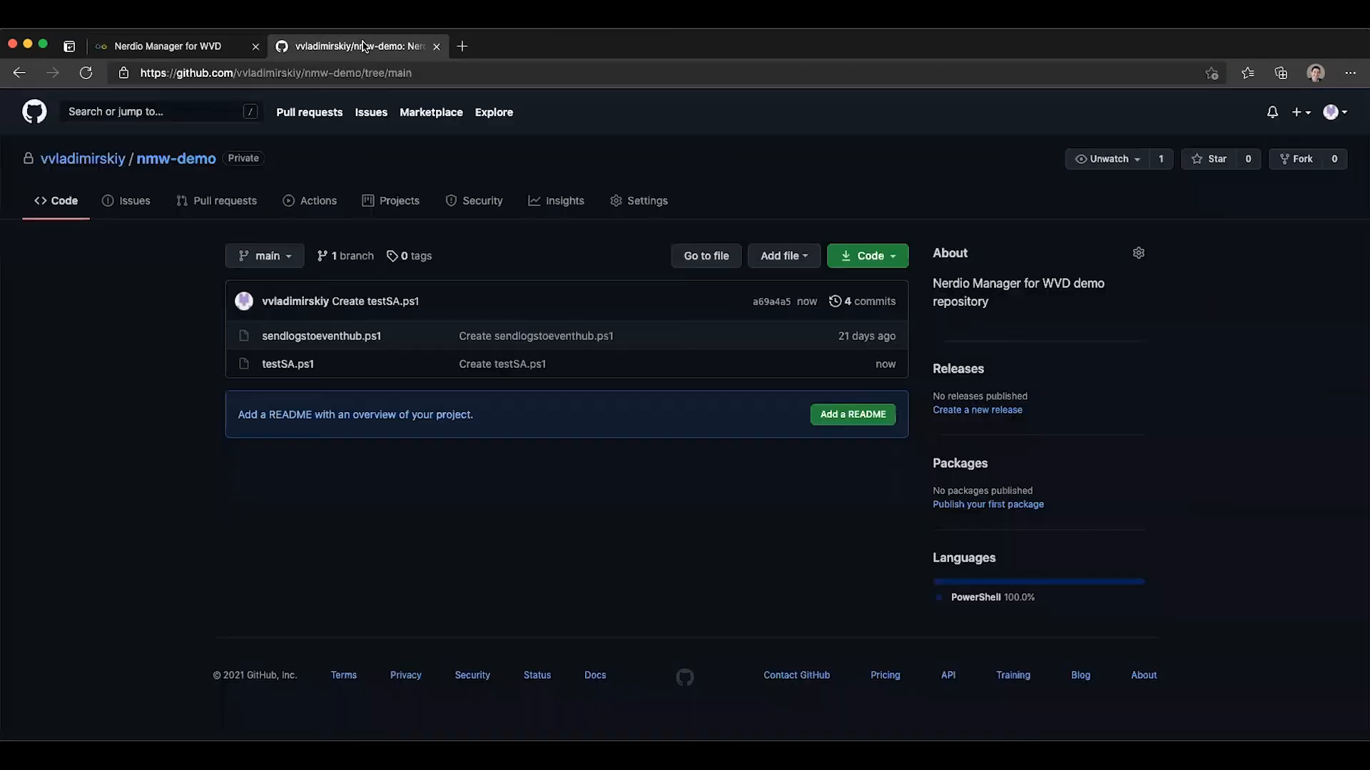
click(321, 337)
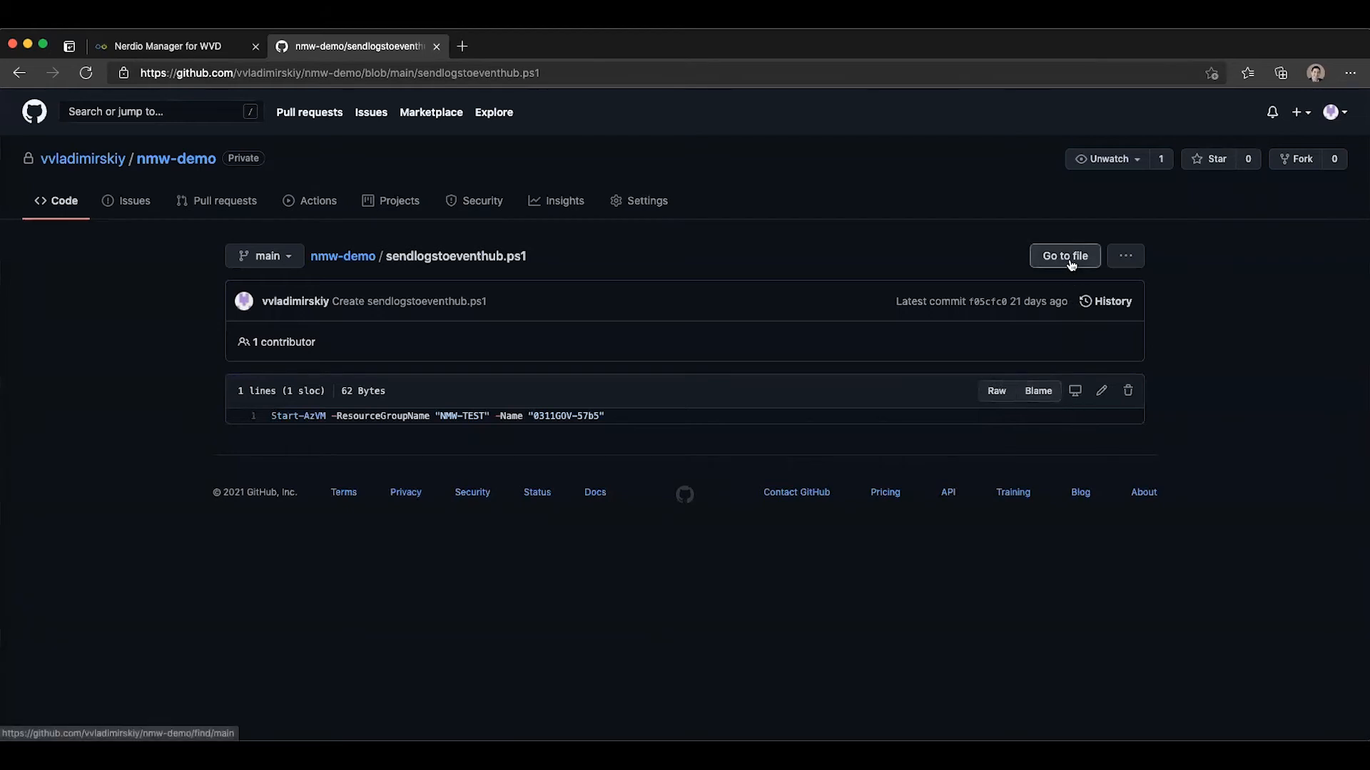
click(1101, 391)
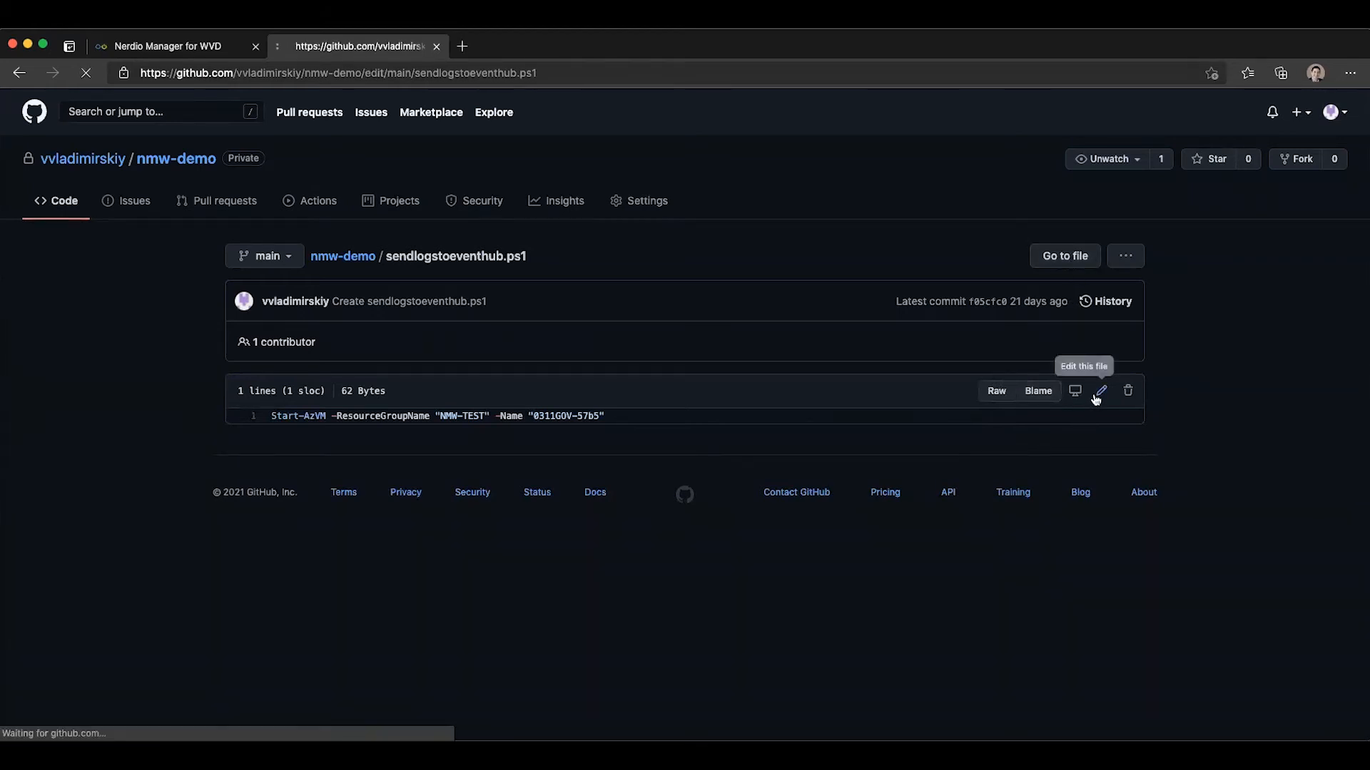
text(Second script line)
scroll(920, 508, down, 10)
click(349, 614)
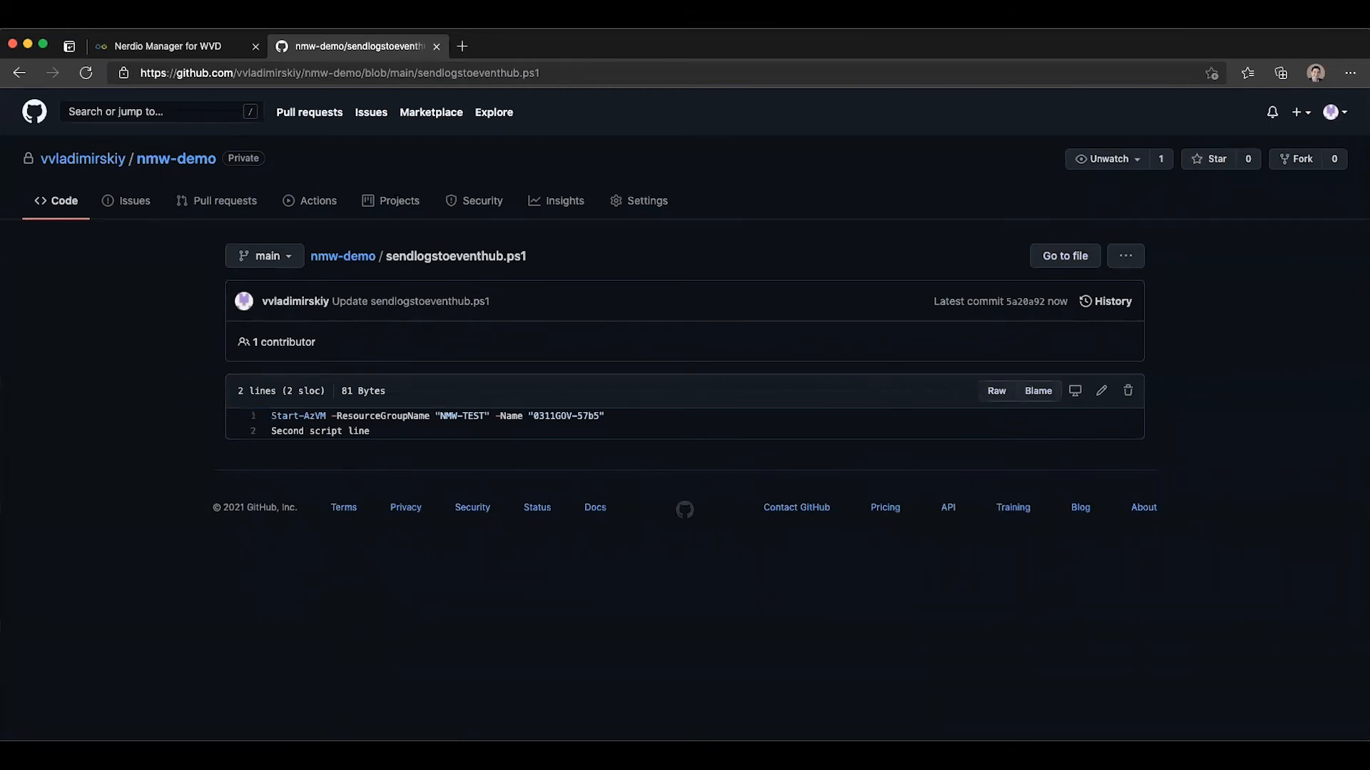
- Return to Nerdio Manager's integration settings and synchronize the nmw-demo repository with scripted actions
click(184, 46)
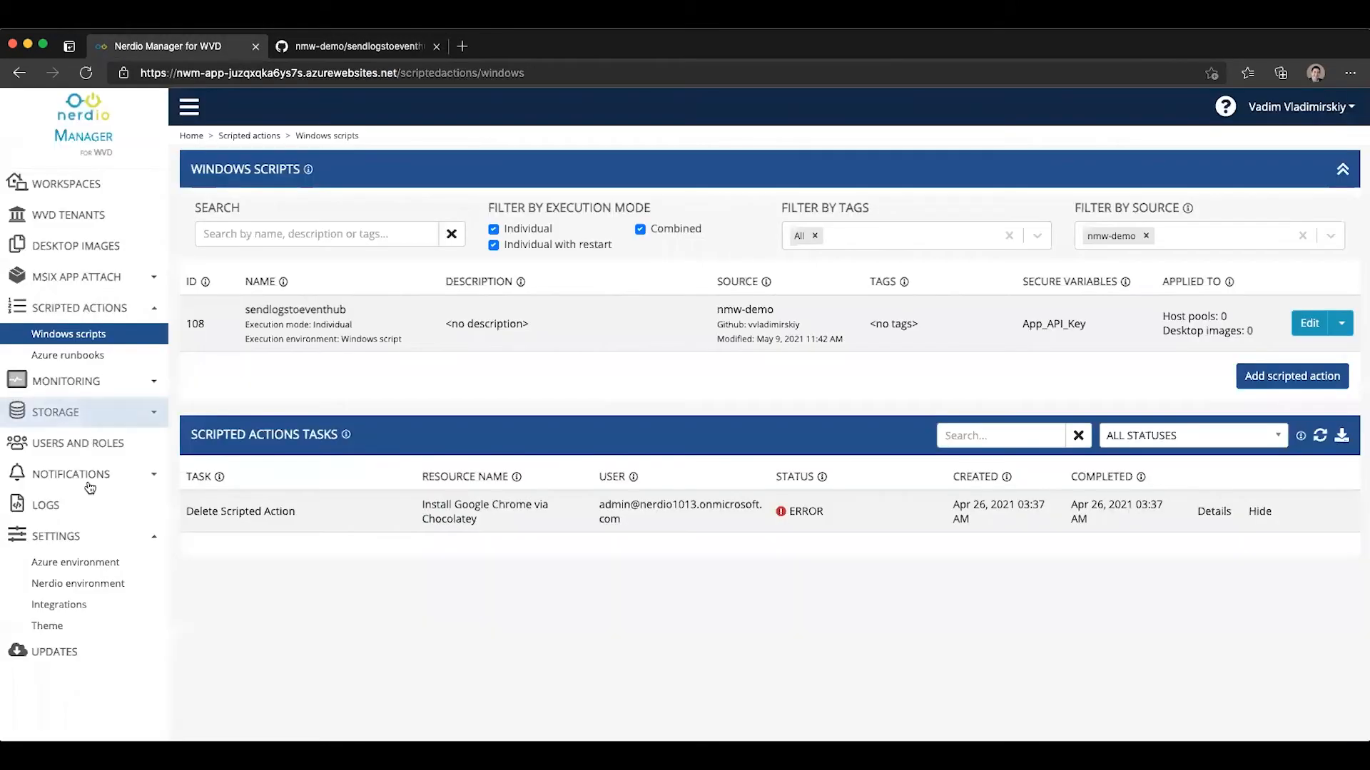
click(72, 604)
scroll(408, 591, down, 2)
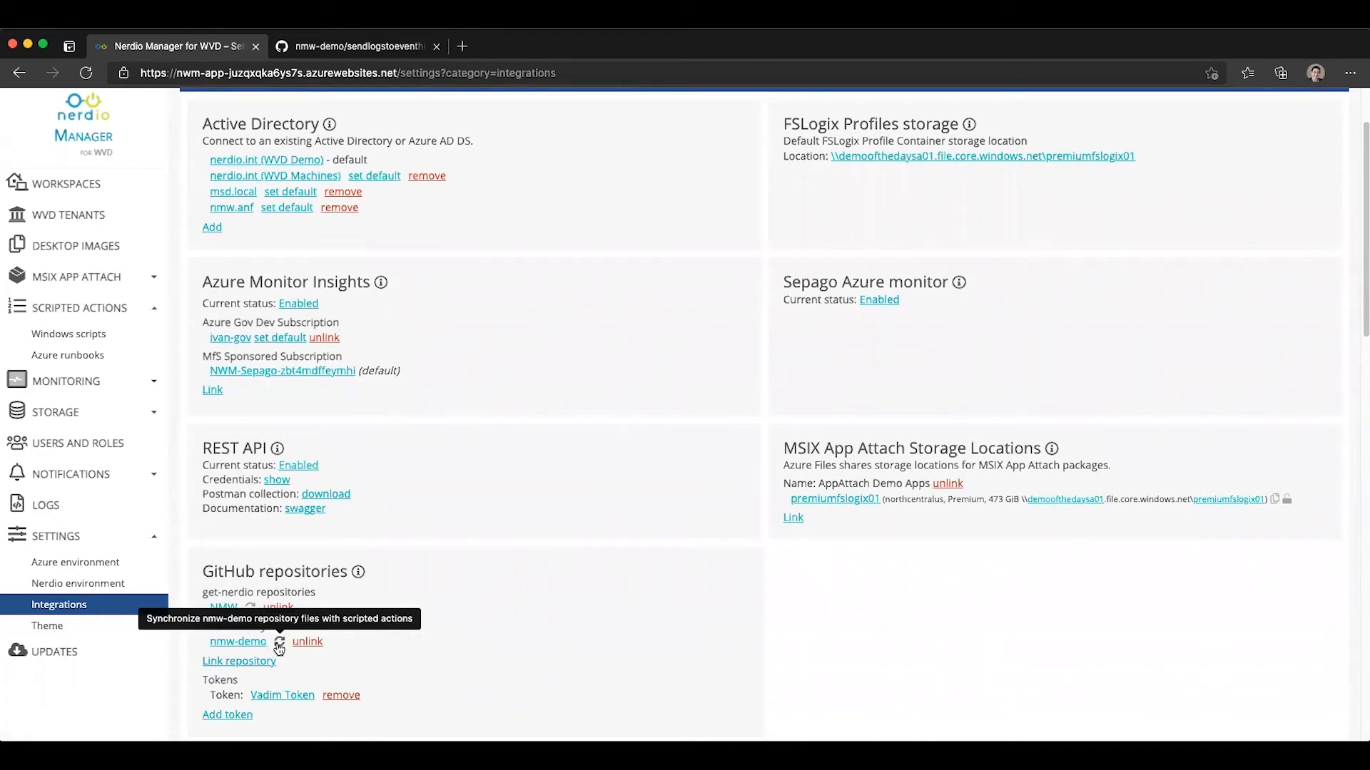
click(278, 646)
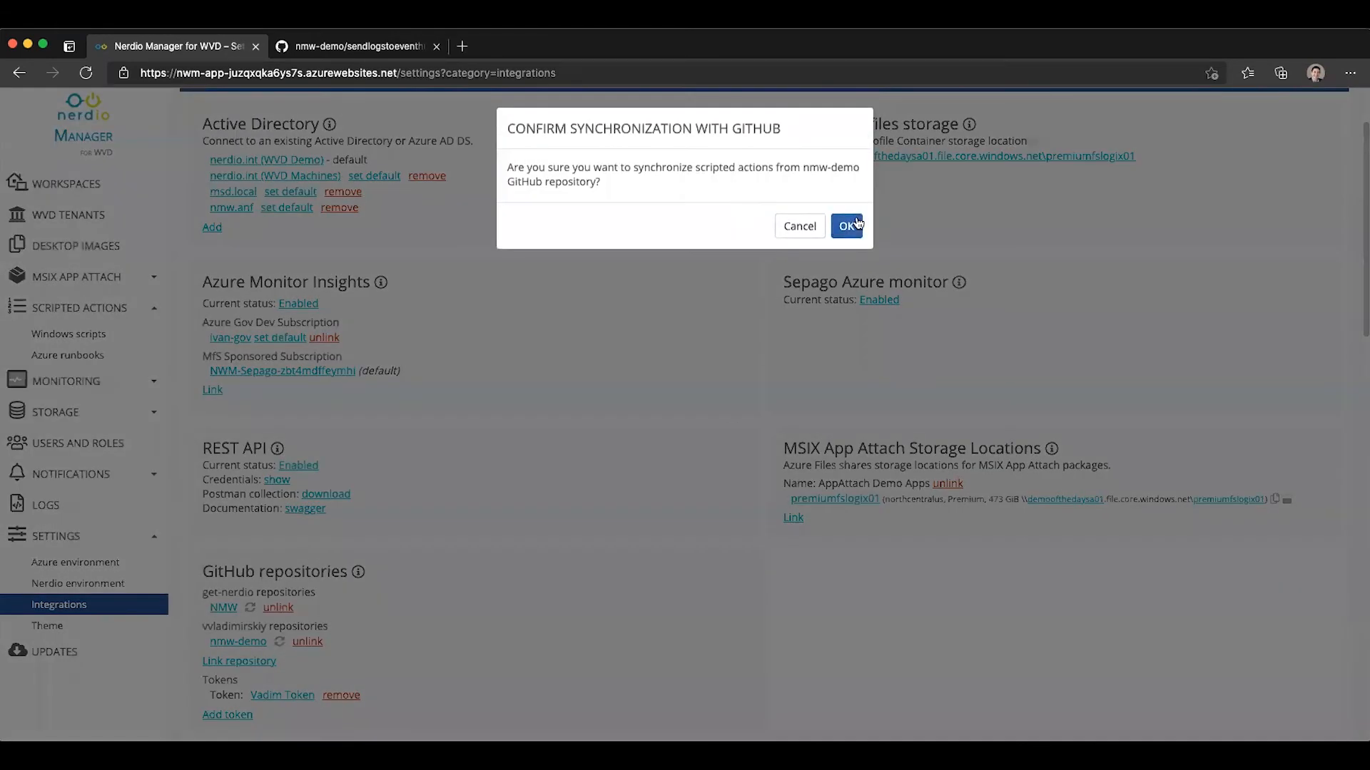
click(856, 225)
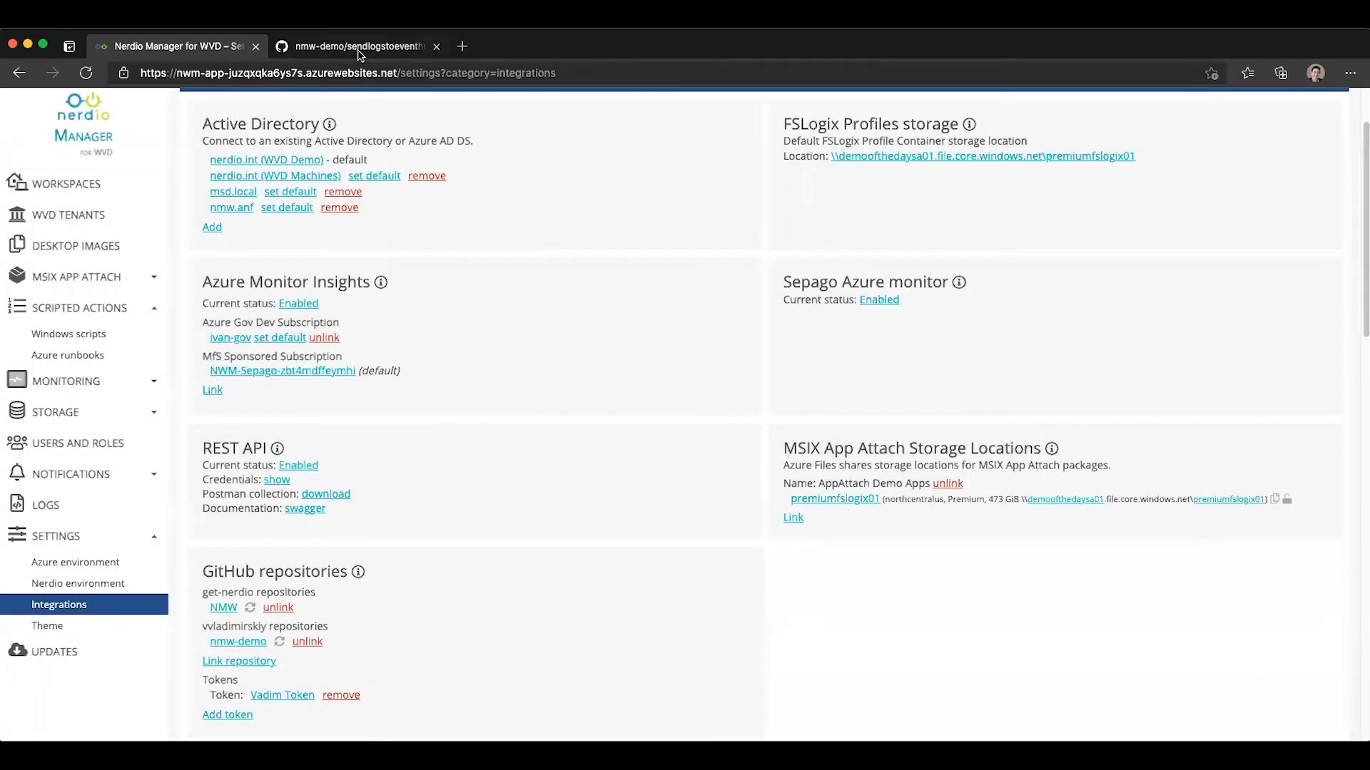
- Review the nmw-demo files on GitHub, then read the latest synchronization job's details for the created and updated scripted actions
click(361, 48)
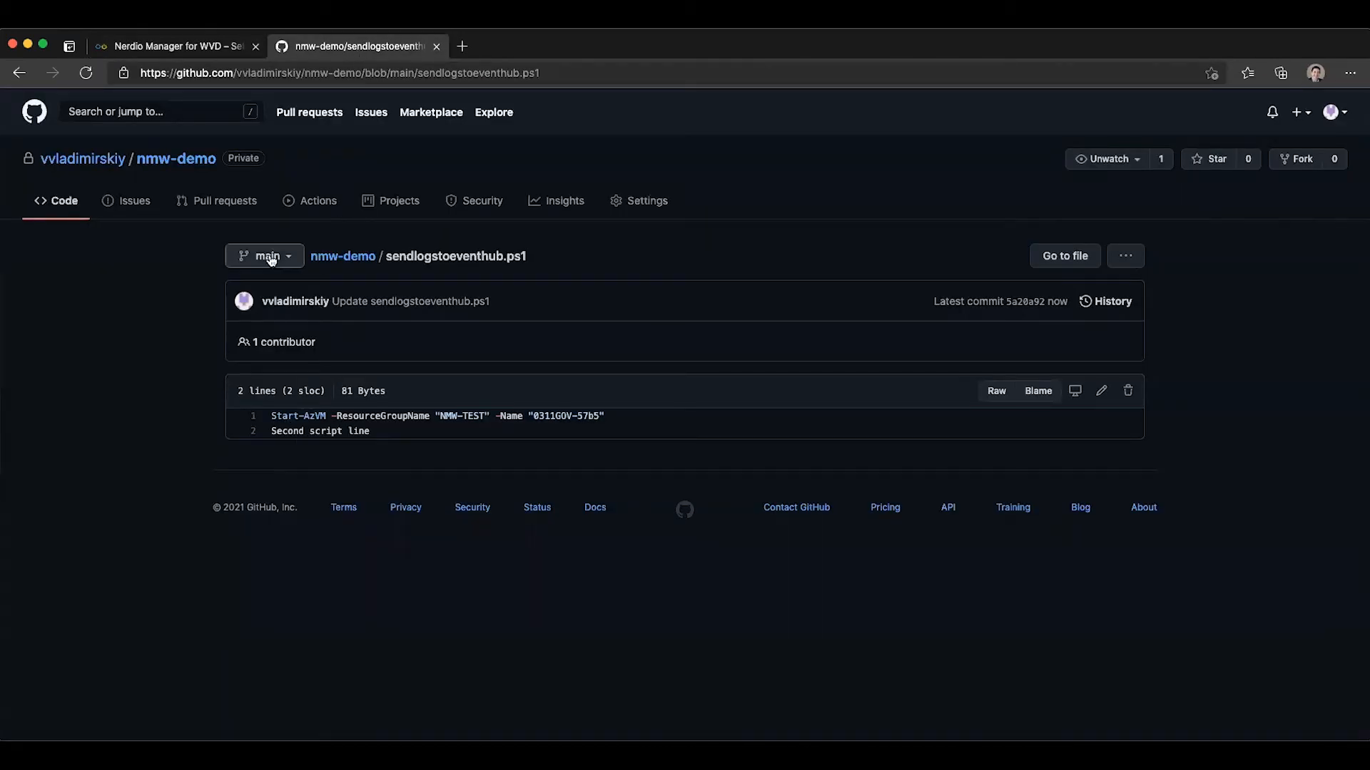
click(346, 259)
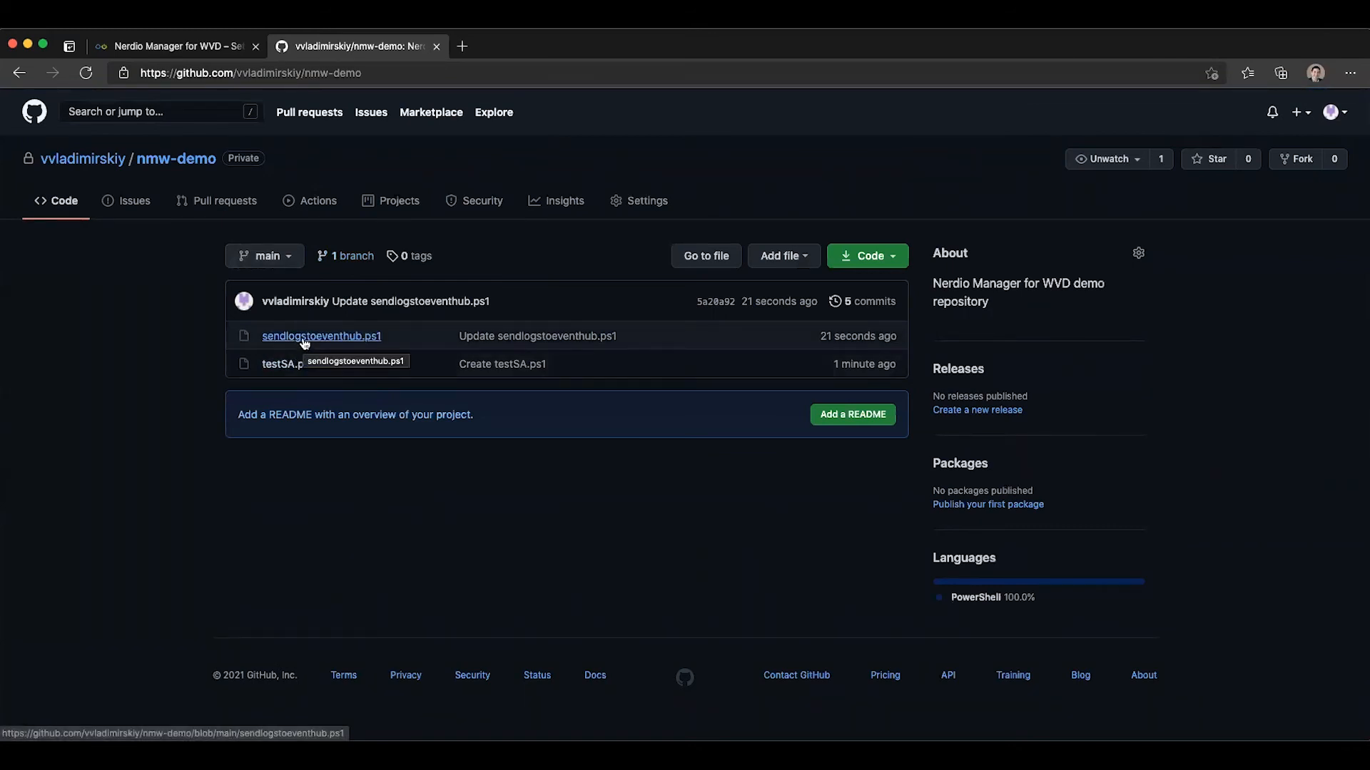
click(170, 47)
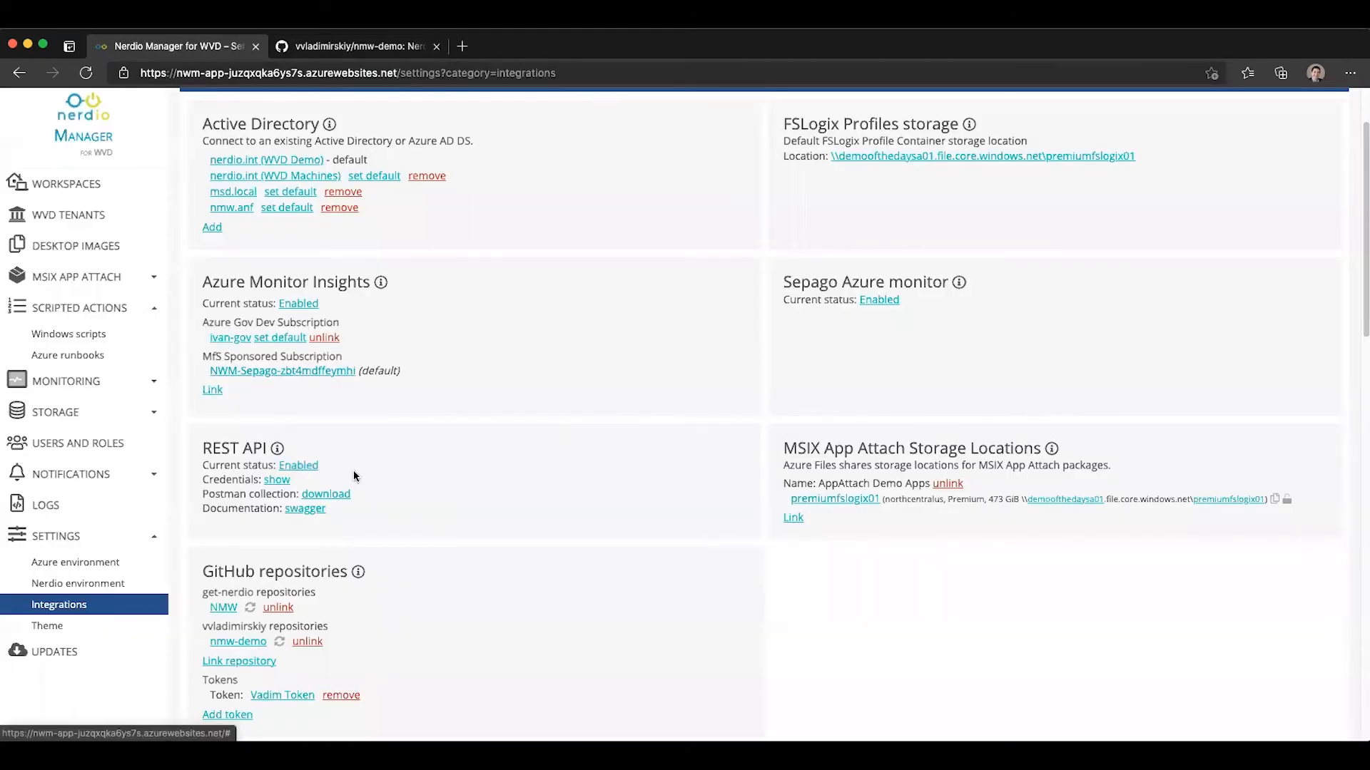
scroll(717, 450, down, 3)
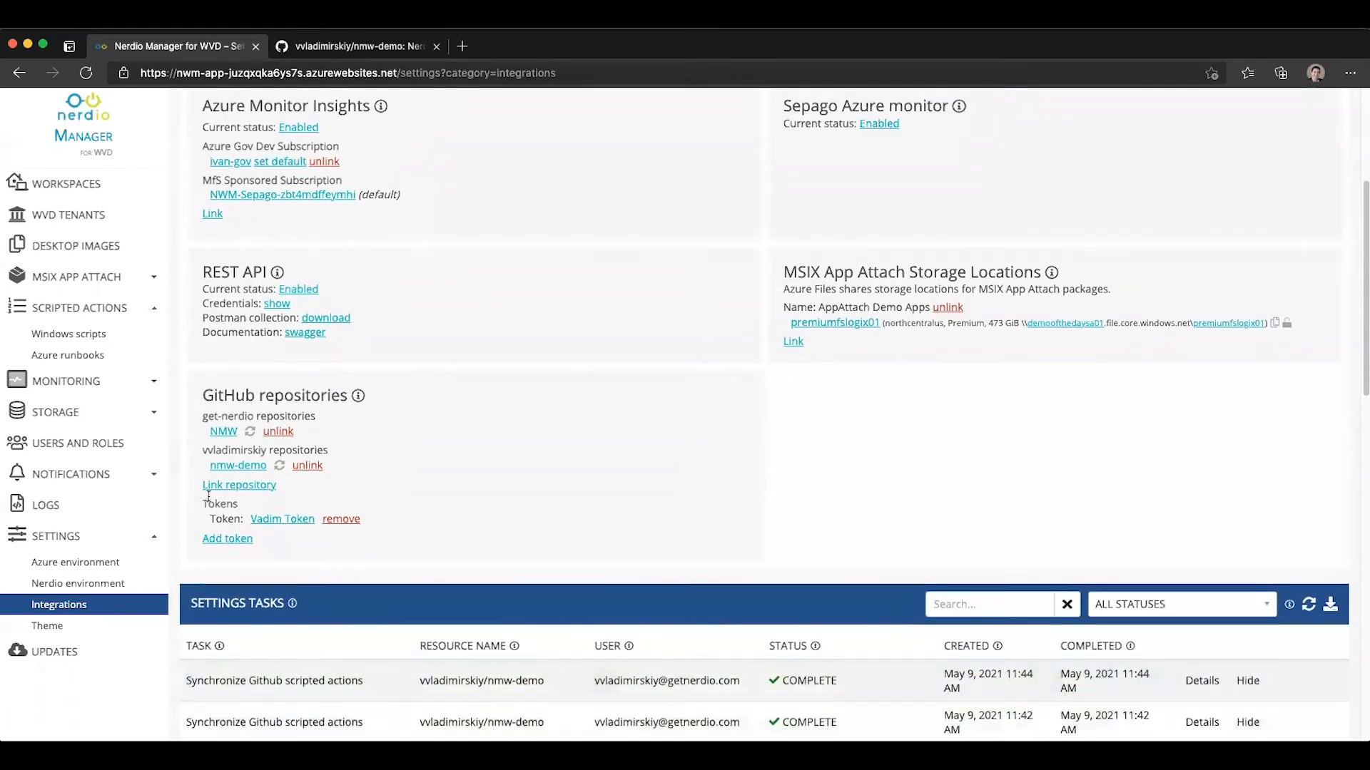
click(1202, 680)
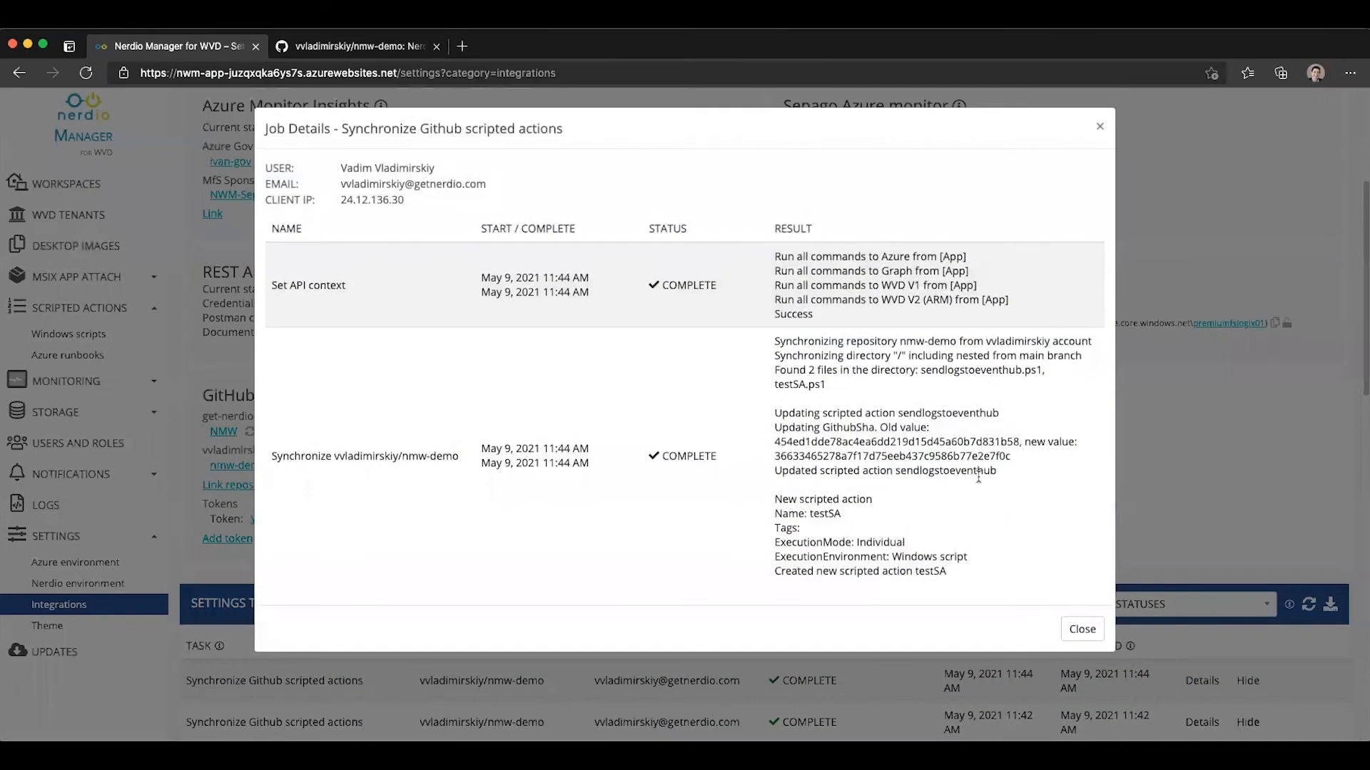
drag(952, 577, 760, 577)
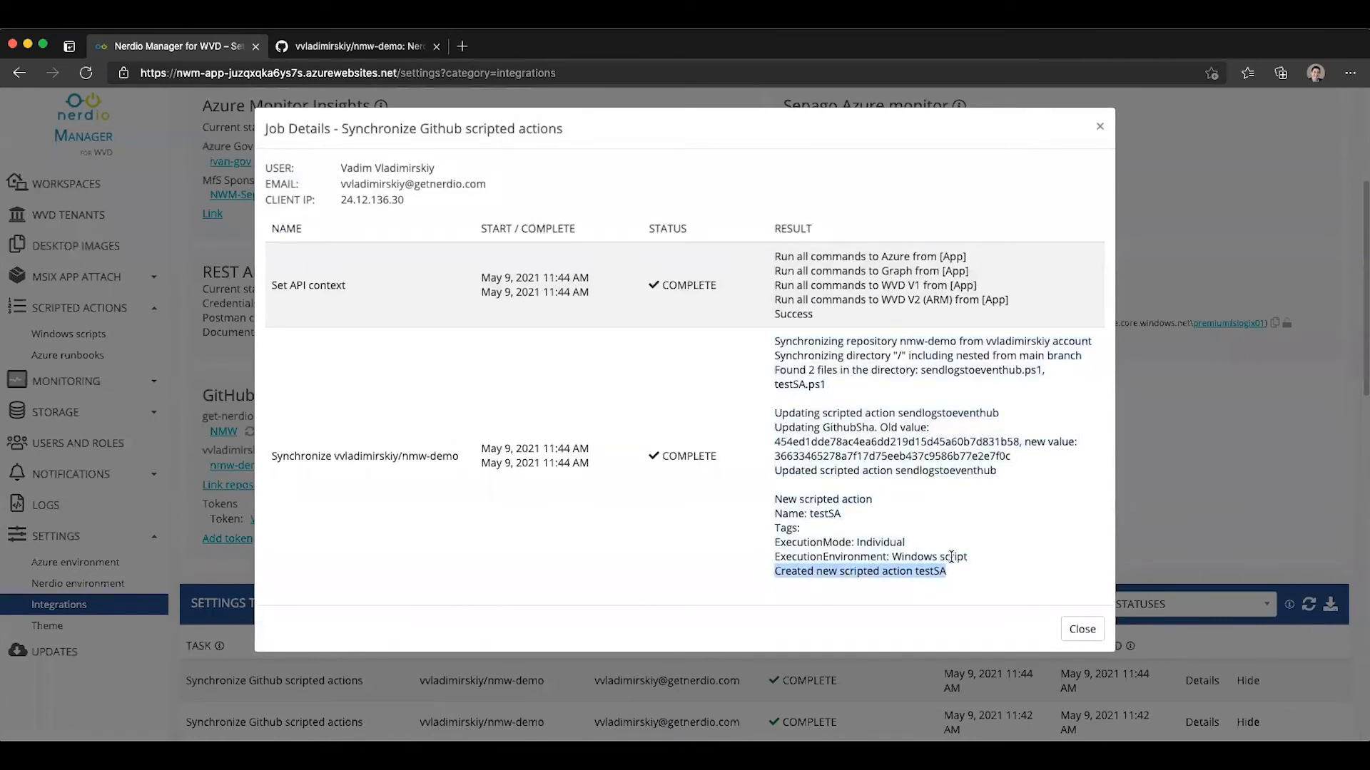
drag(1008, 472, 816, 460)
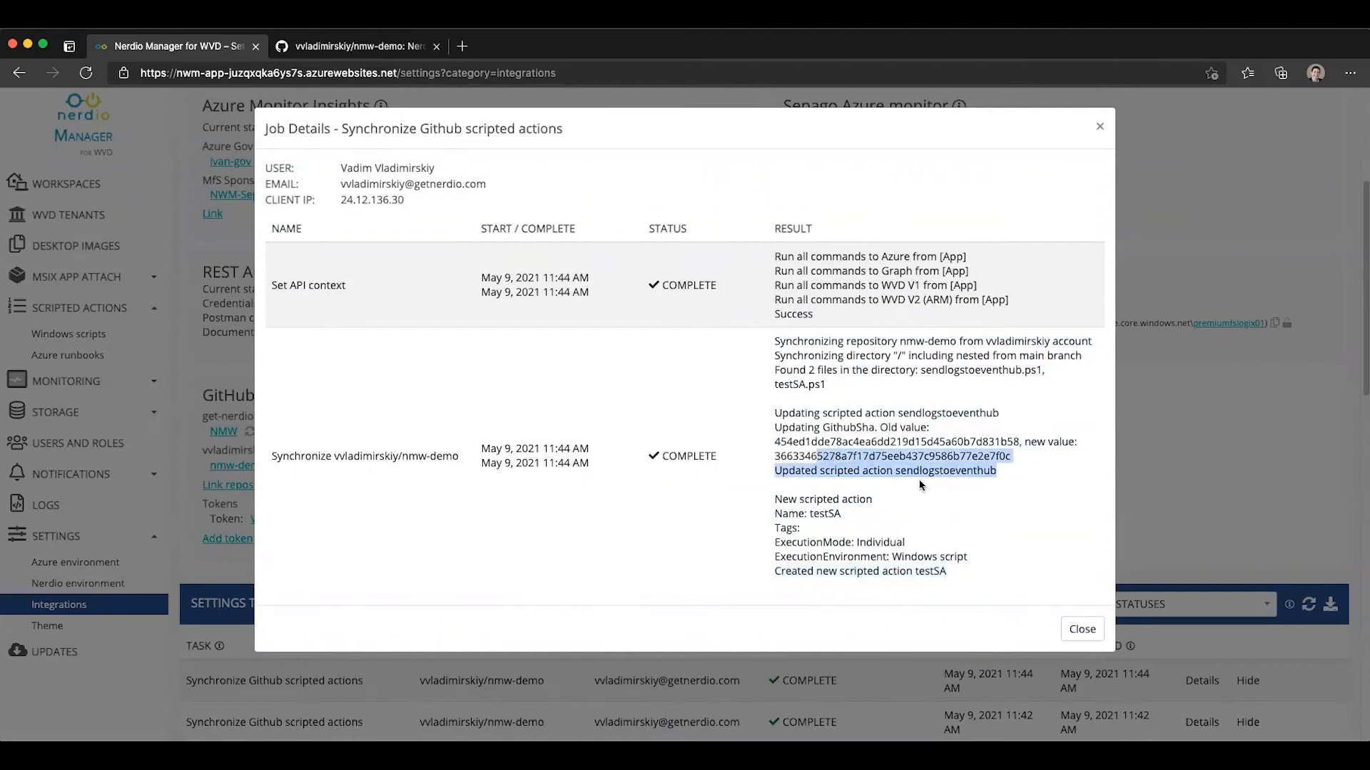
click(140, 520)
- Filter the Windows scripts by source nmw-demo and open the testSA scripted action to examine its script
click(86, 335)
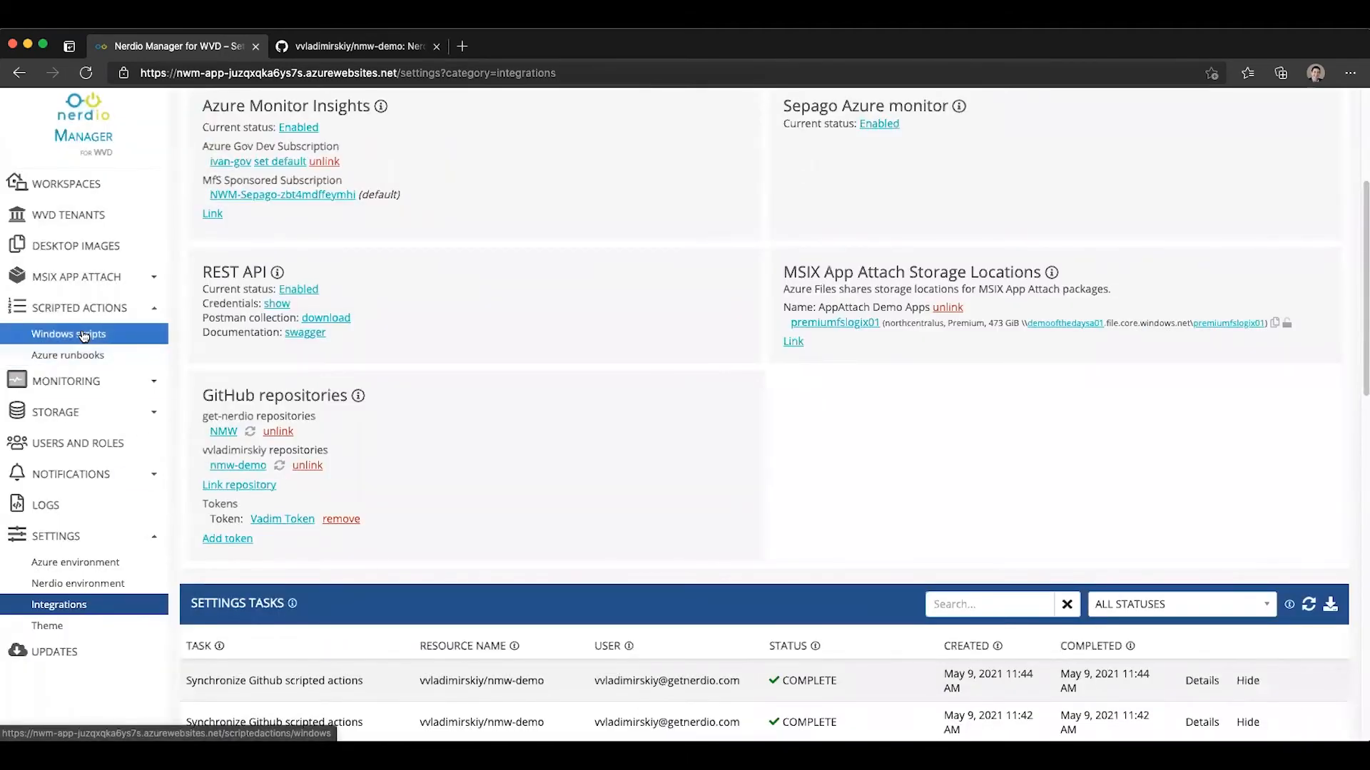
click(1164, 247)
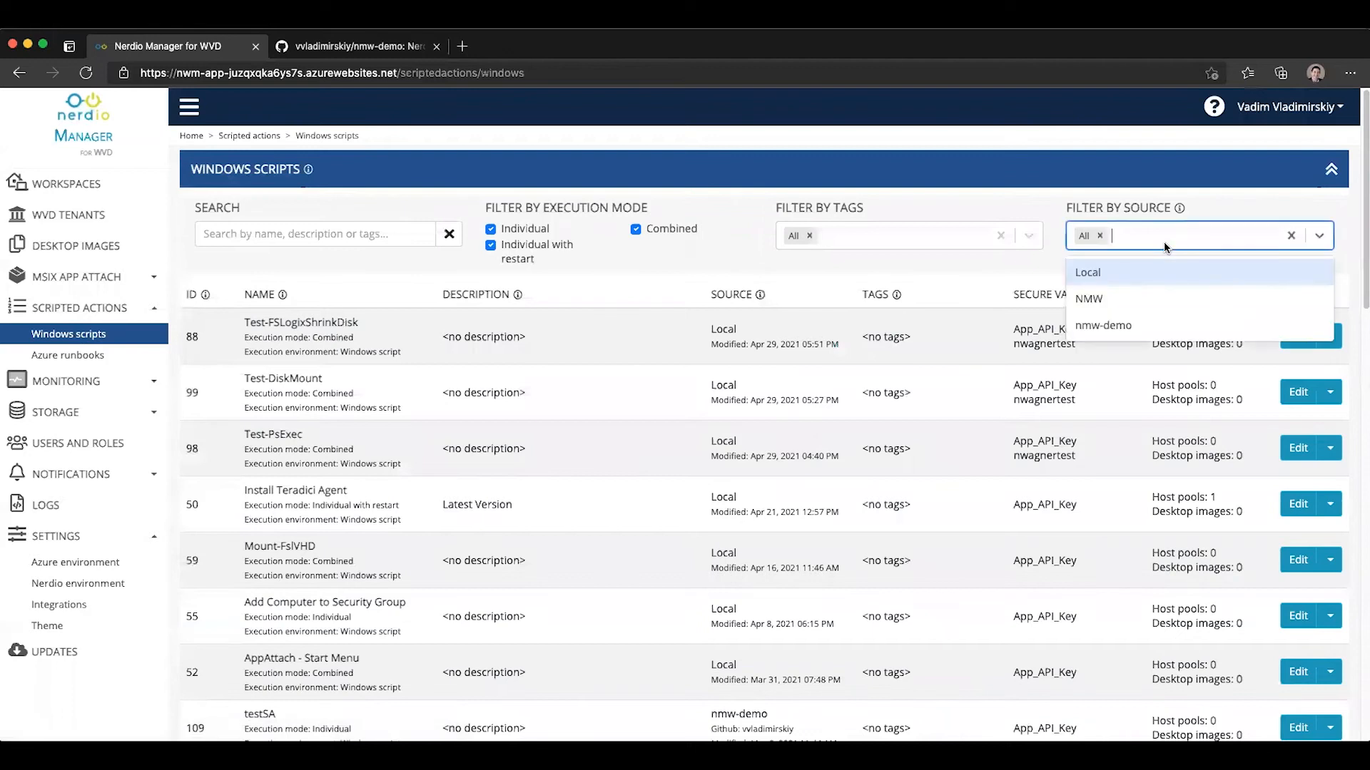
click(1099, 321)
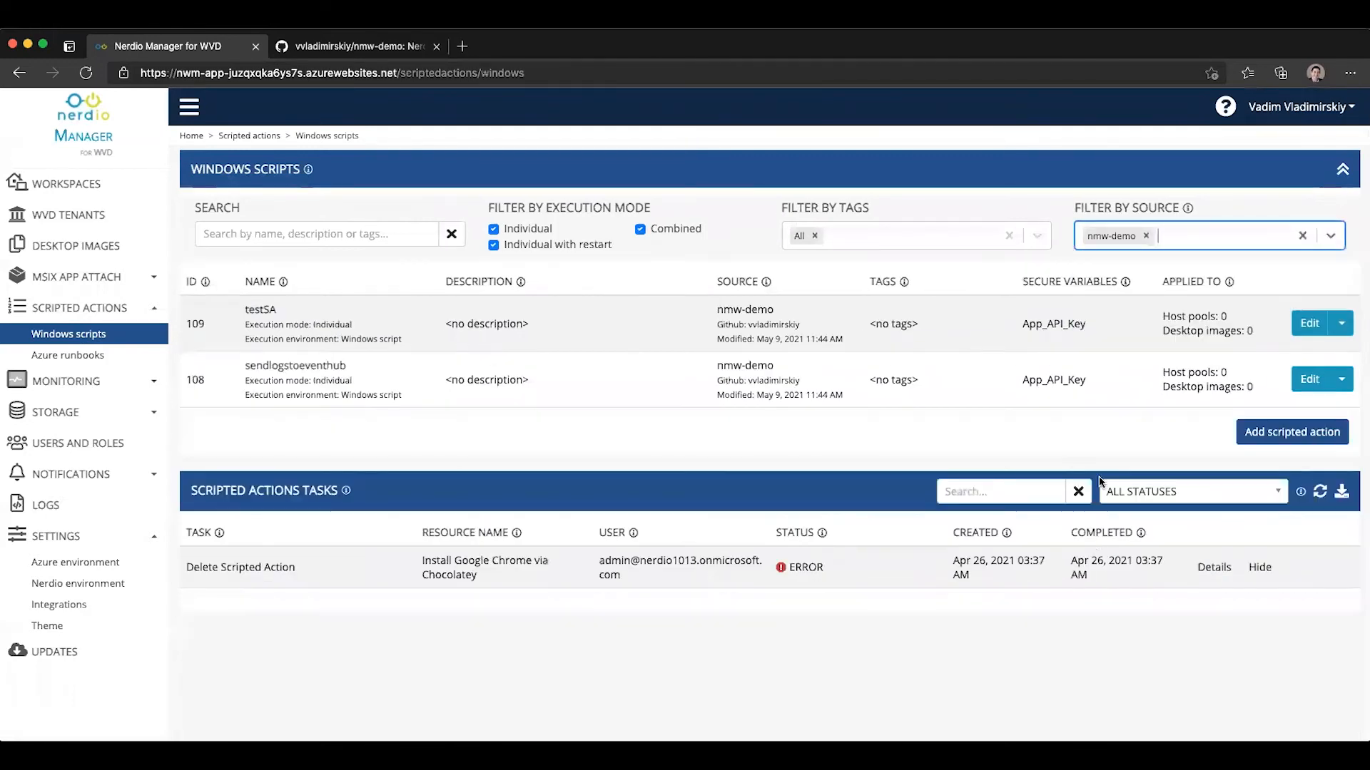
click(264, 312)
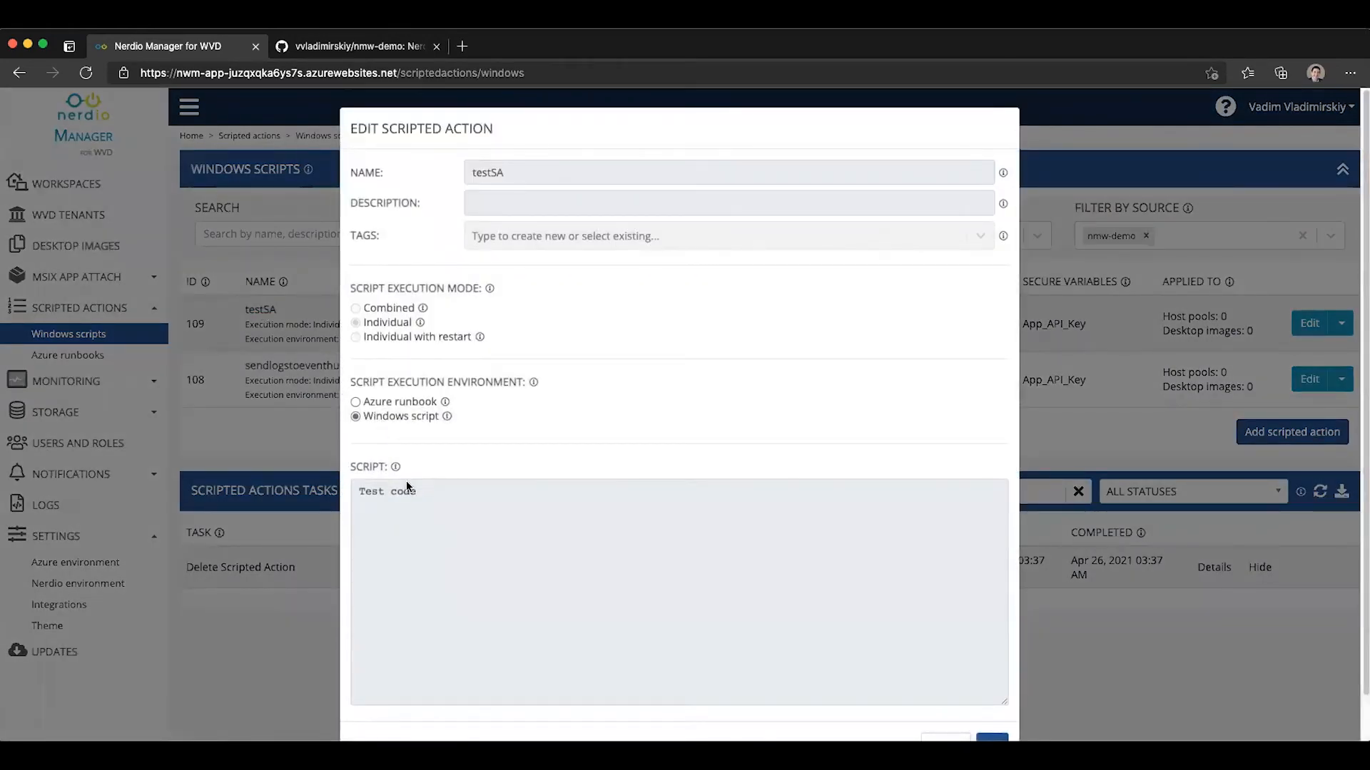
- Open the sendlogstoeventhub scripted action and examine its script for the line "Second script line"
click(262, 435)
click(294, 366)
drag(472, 507, 359, 507)
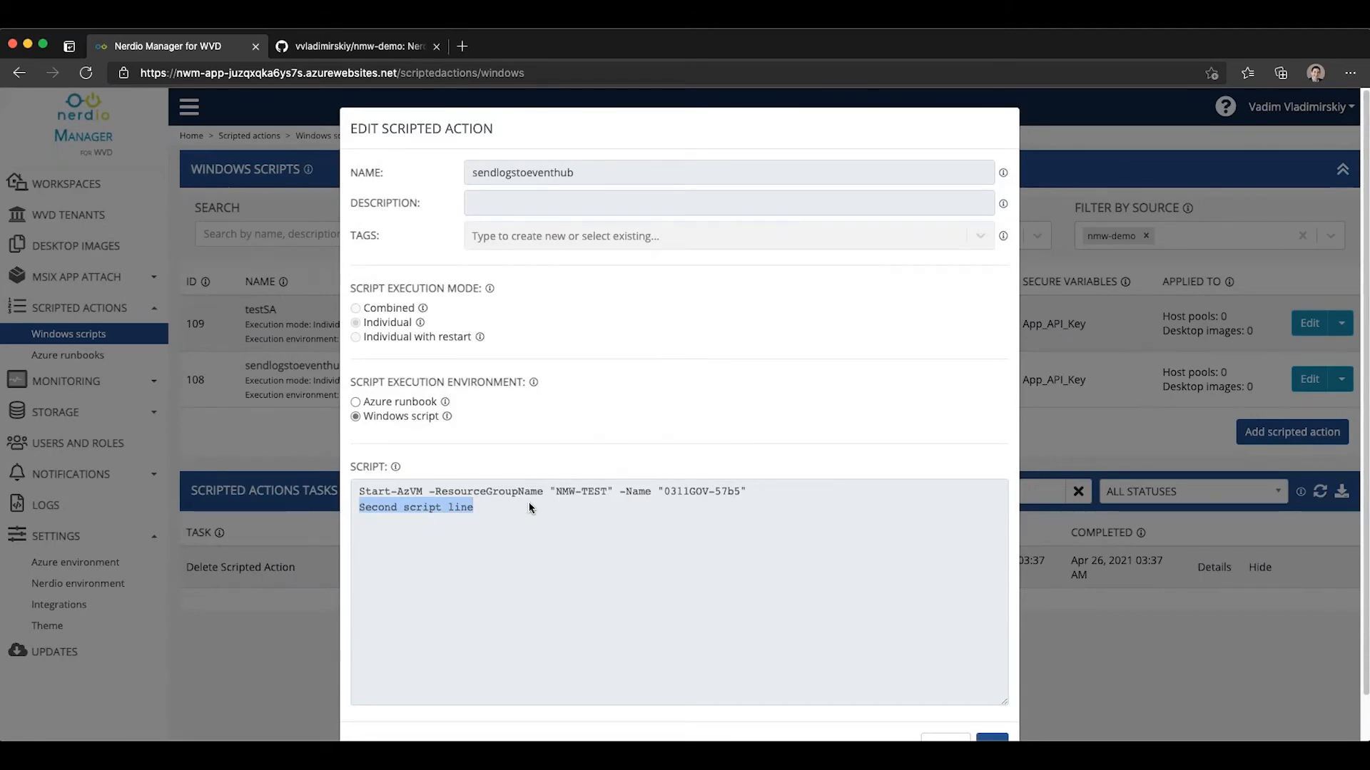
click(269, 442)
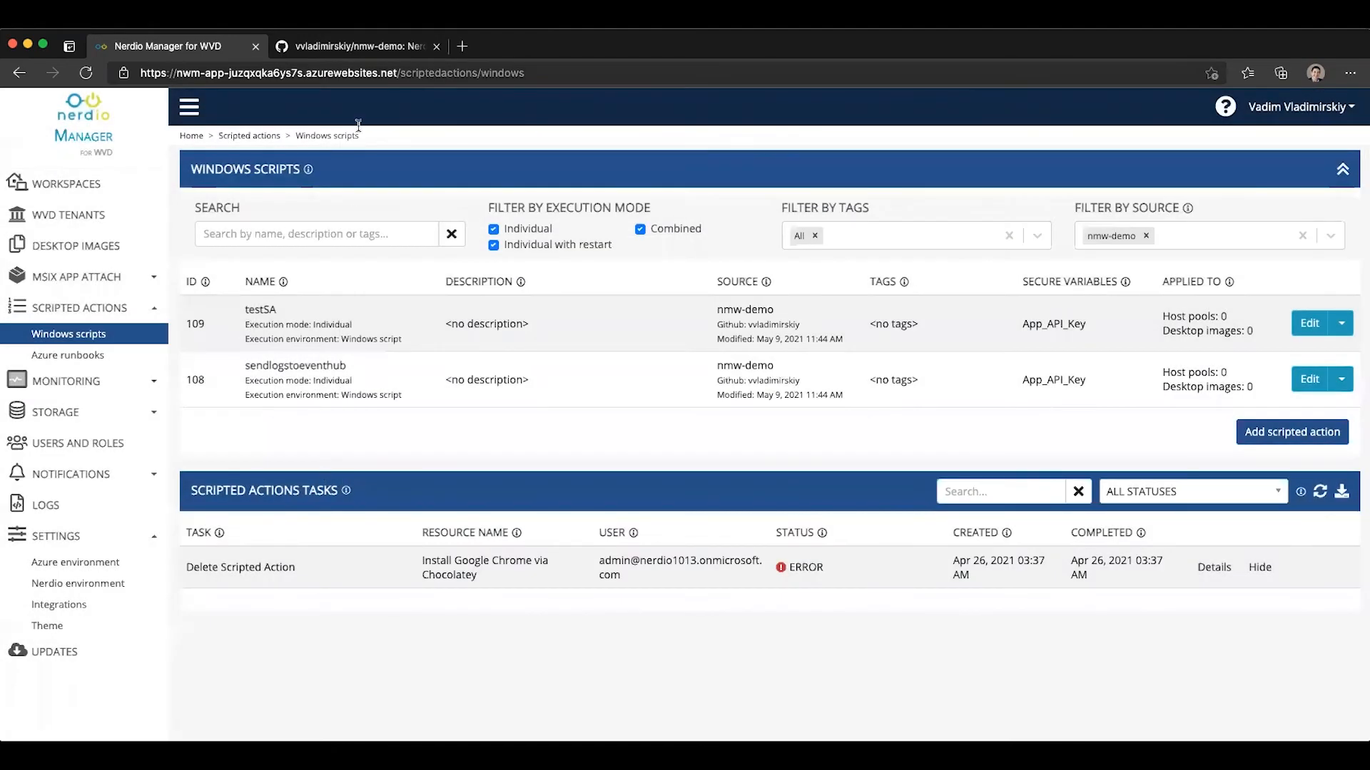
- On GitHub, delete testSA.ps1 from the nmw-demo repository and commit the deletion
click(356, 46)
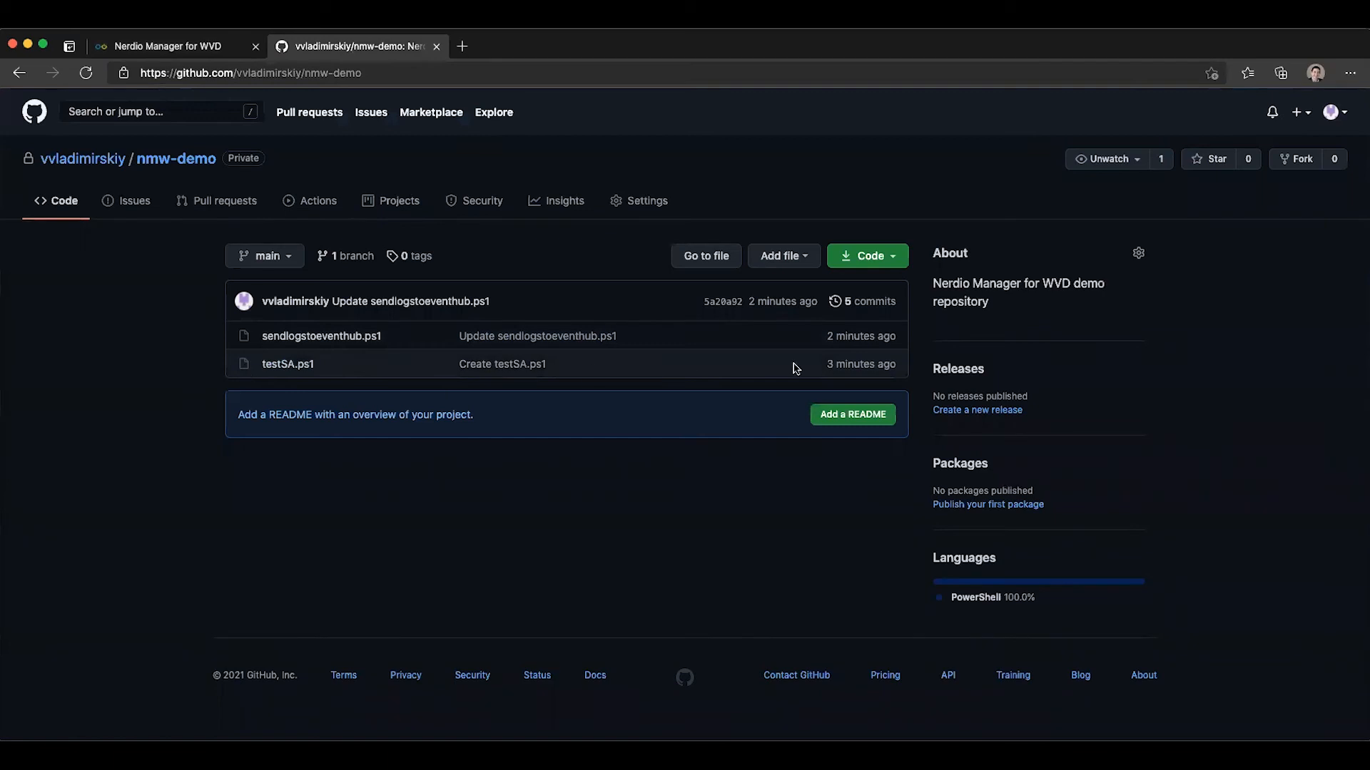
click(277, 370)
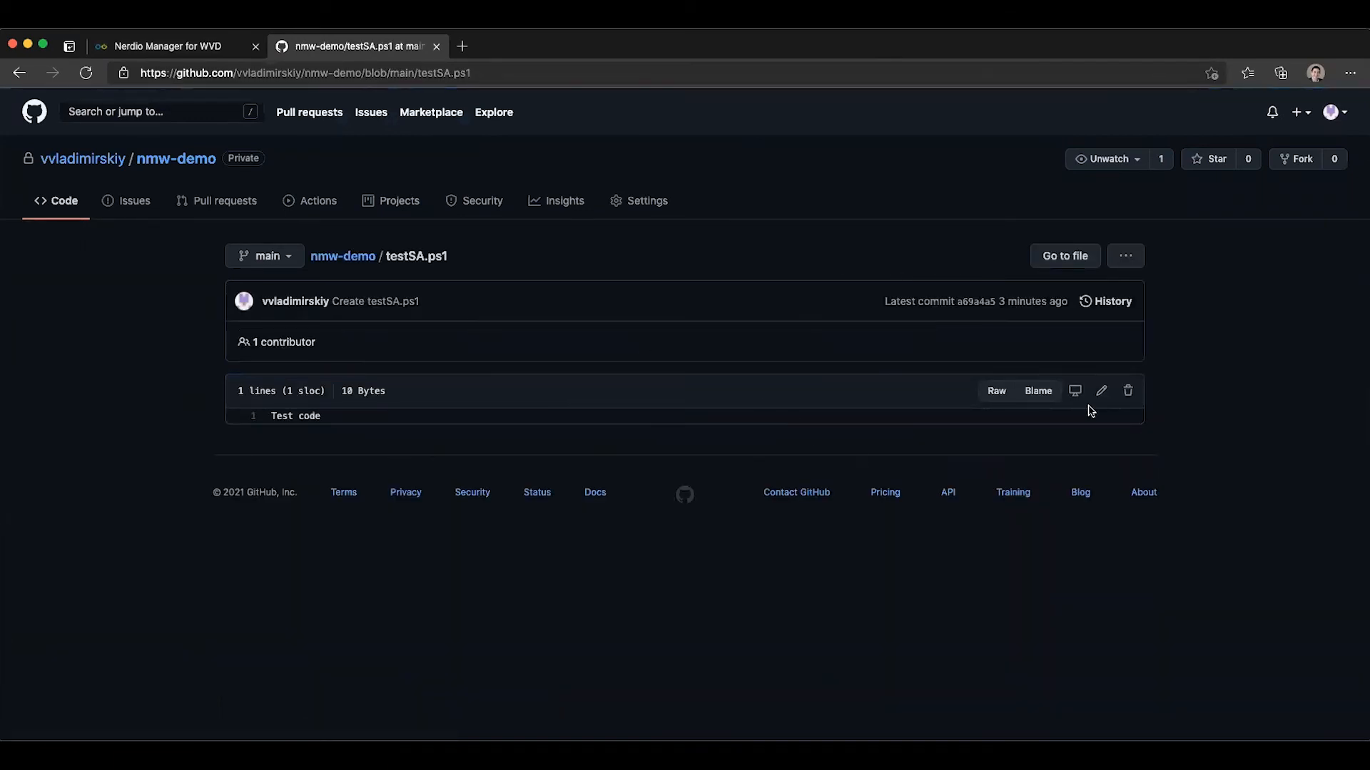
click(1128, 392)
click(357, 654)
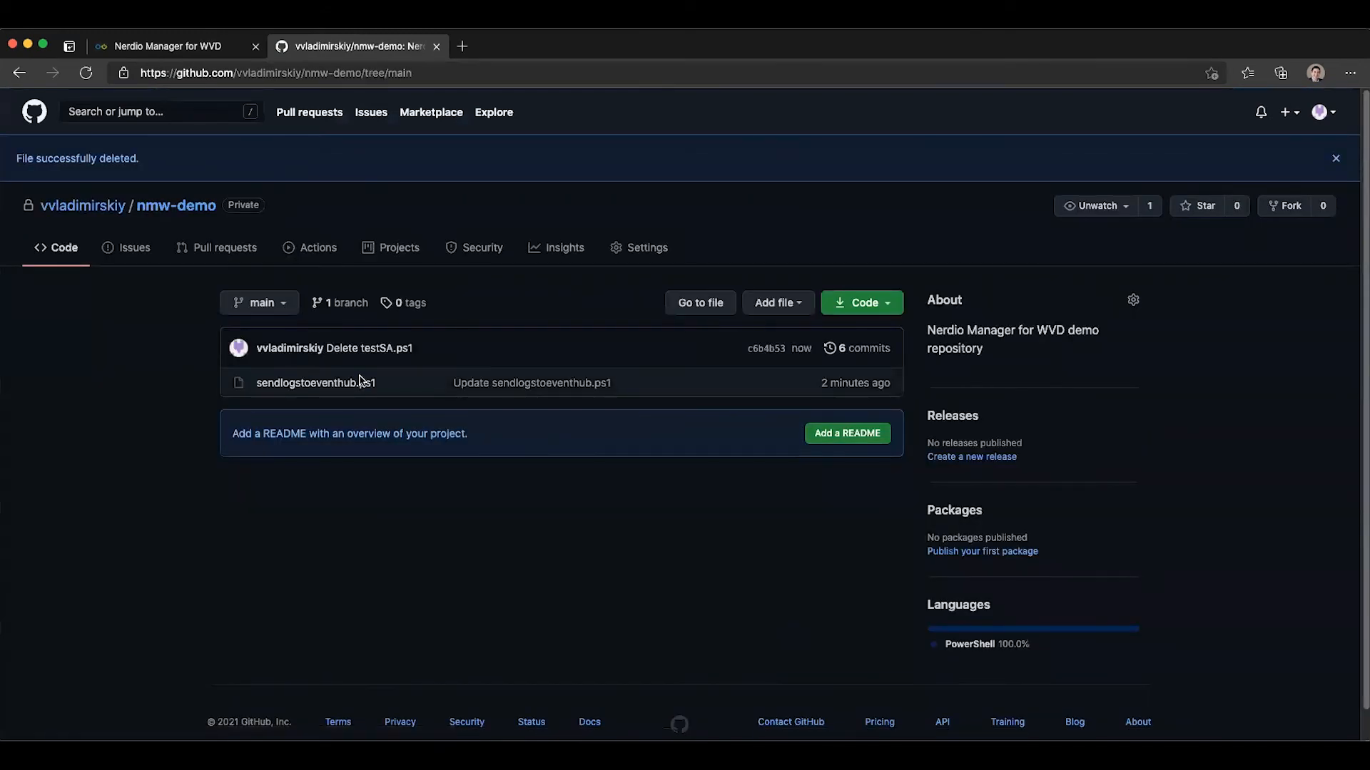
- Return to Nerdio Manager's integration settings, synchronize the nmw-demo repository again and read the new synchronization job's details
click(182, 46)
click(71, 604)
scroll(291, 652, down, 1)
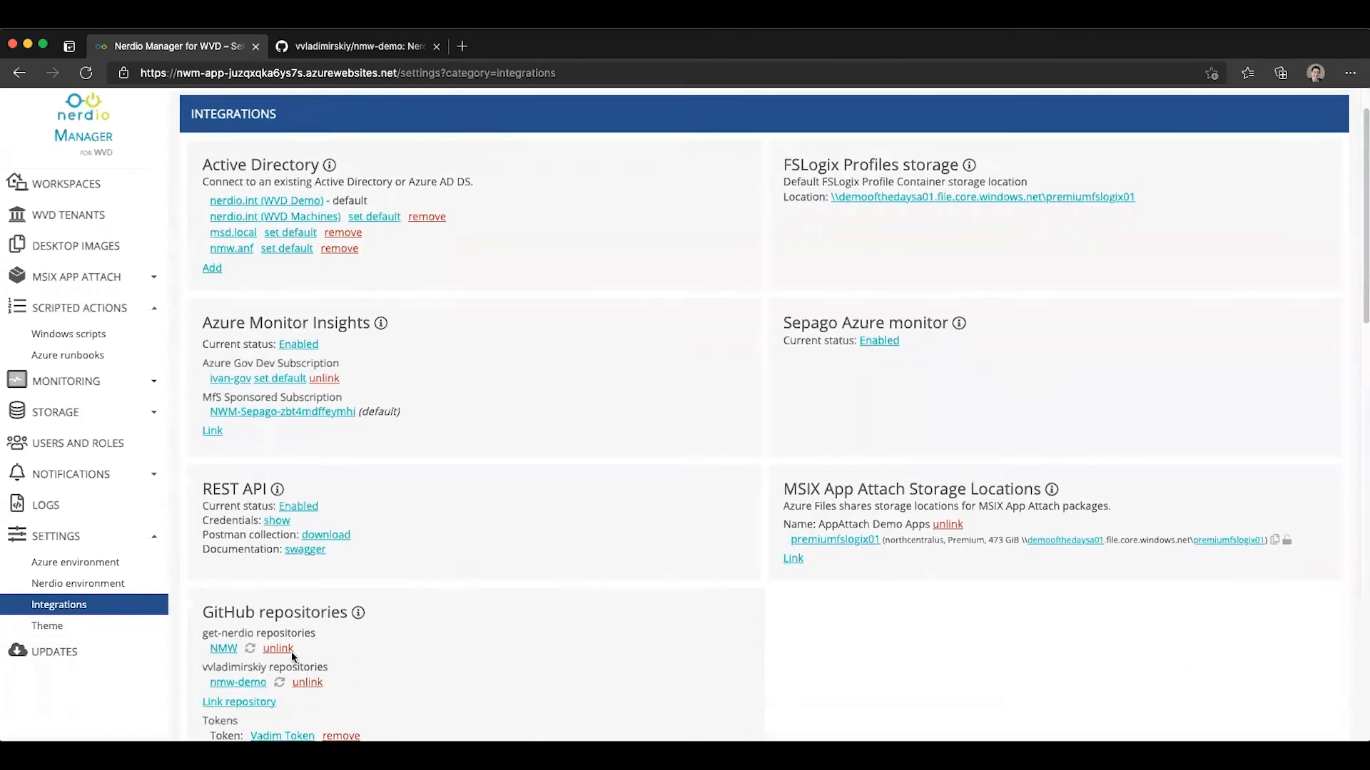
click(279, 683)
click(846, 228)
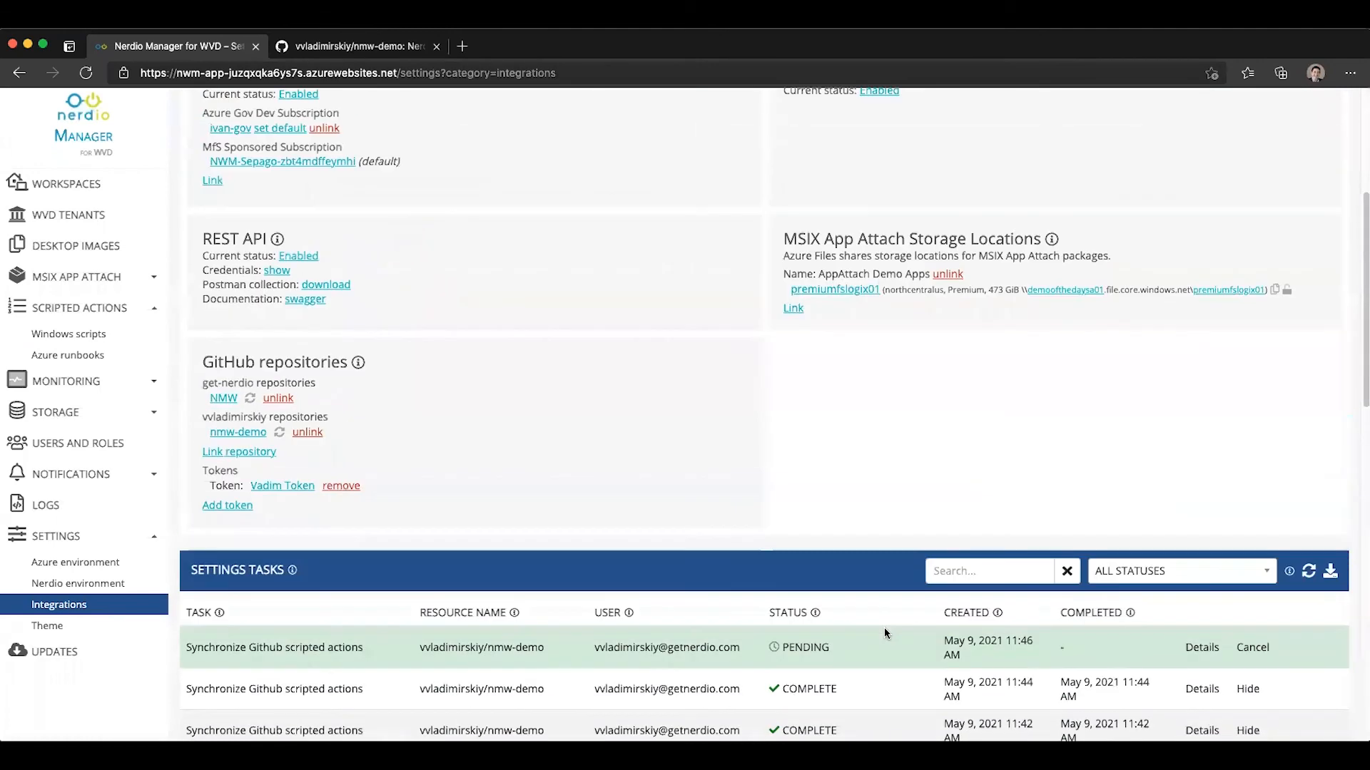
click(1201, 648)
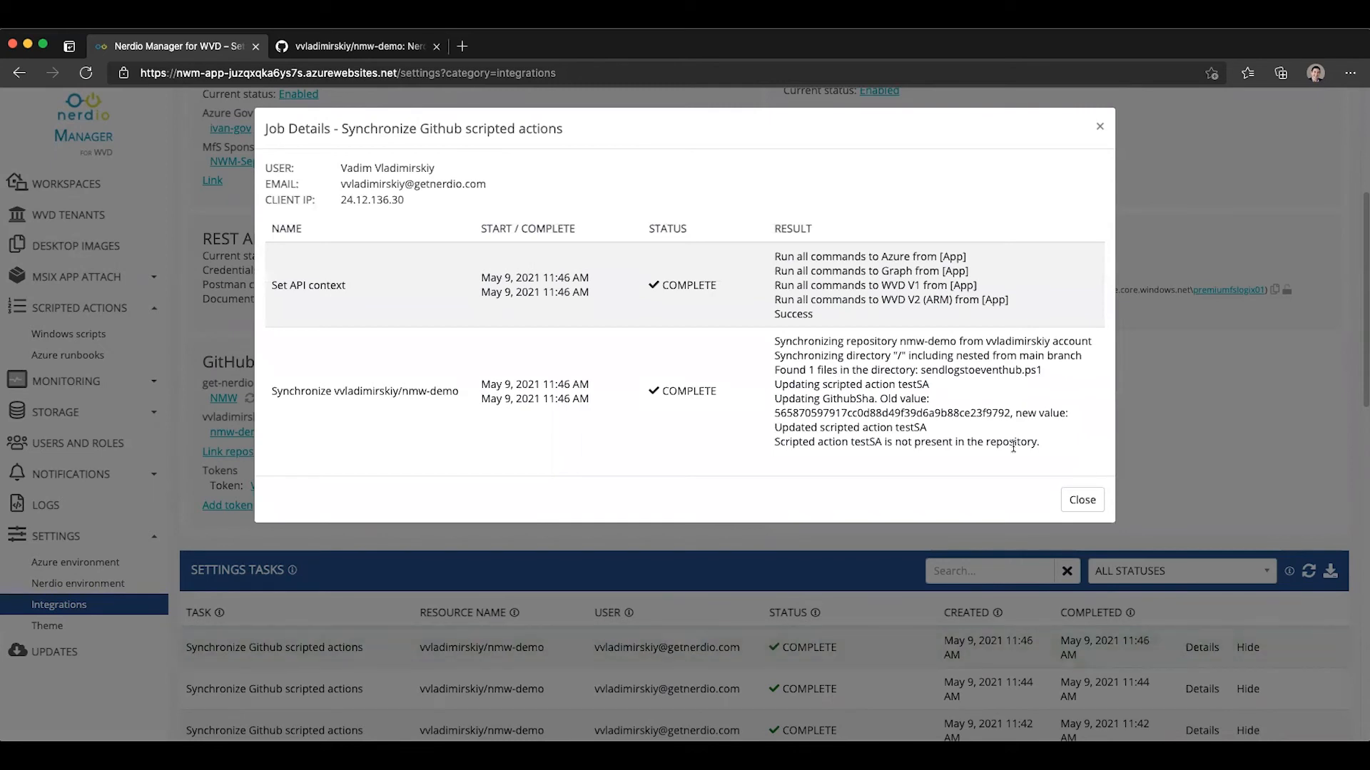
click(1082, 499)
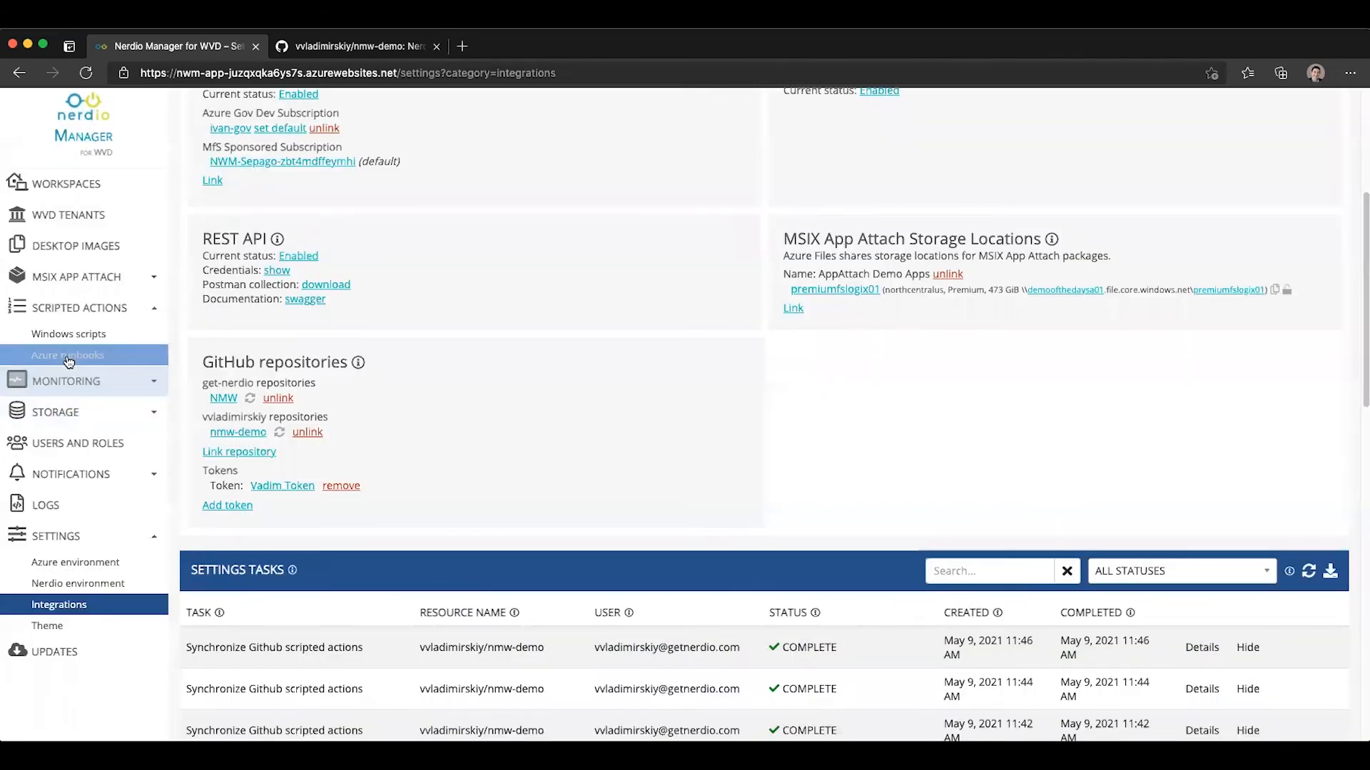
- Filter the Windows scripts by source nmw-demo and examine the testSA scripted action's source warning and script
click(68, 334)
click(1215, 243)
click(1136, 313)
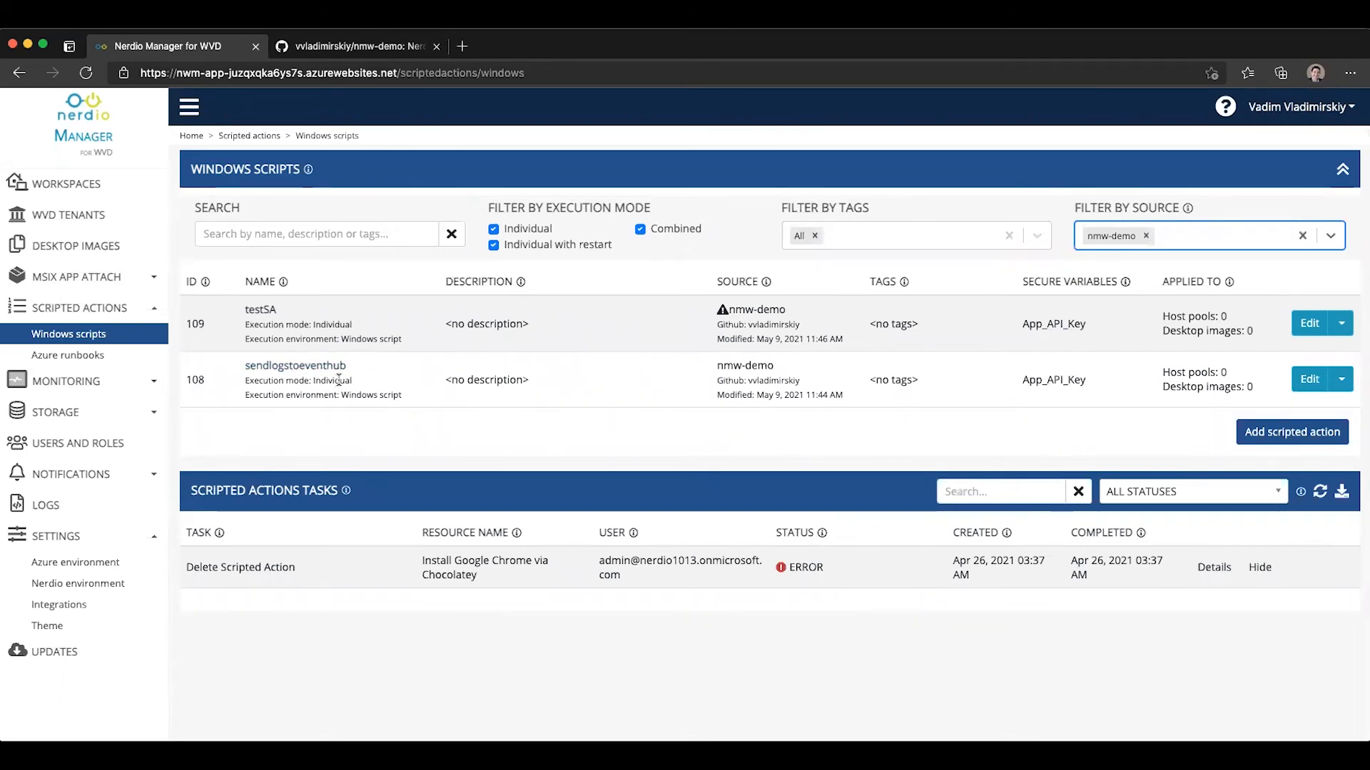
drag(807, 380, 682, 367)
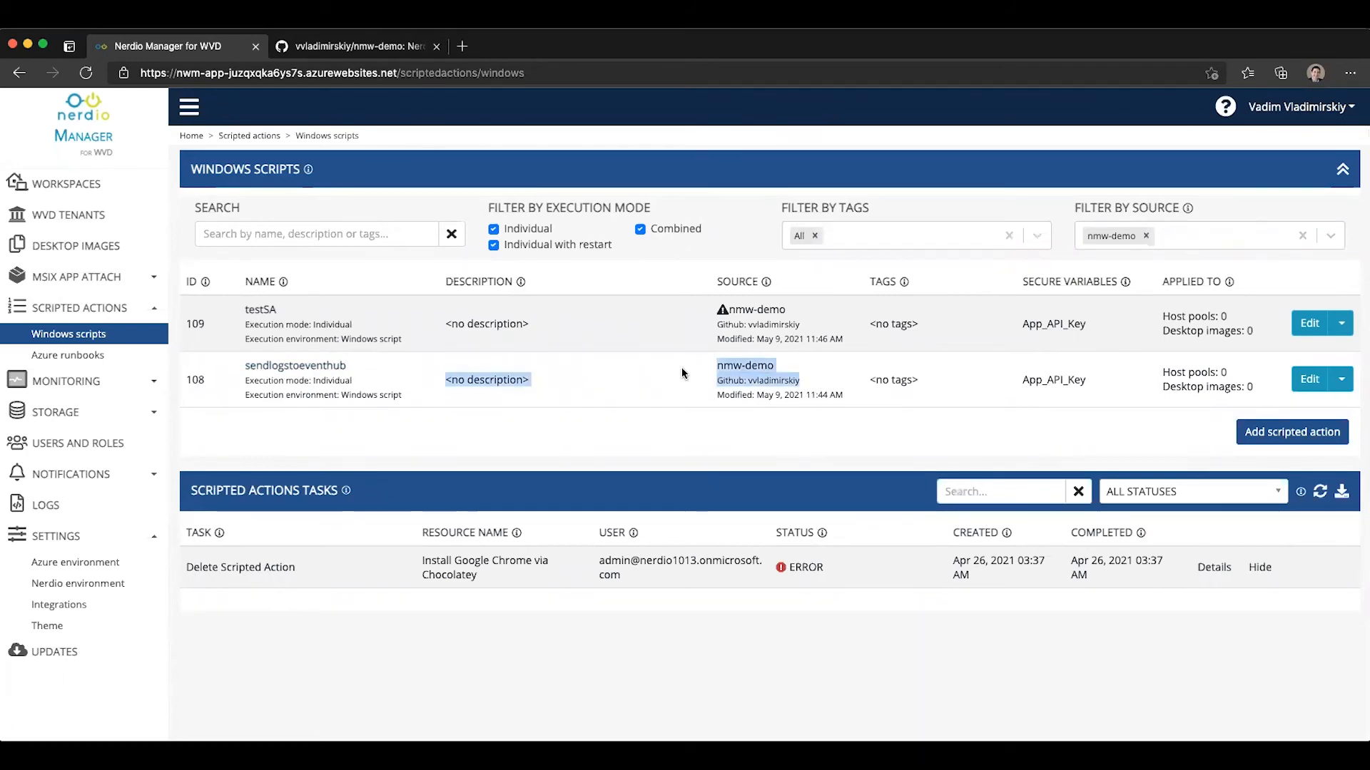
click(804, 323)
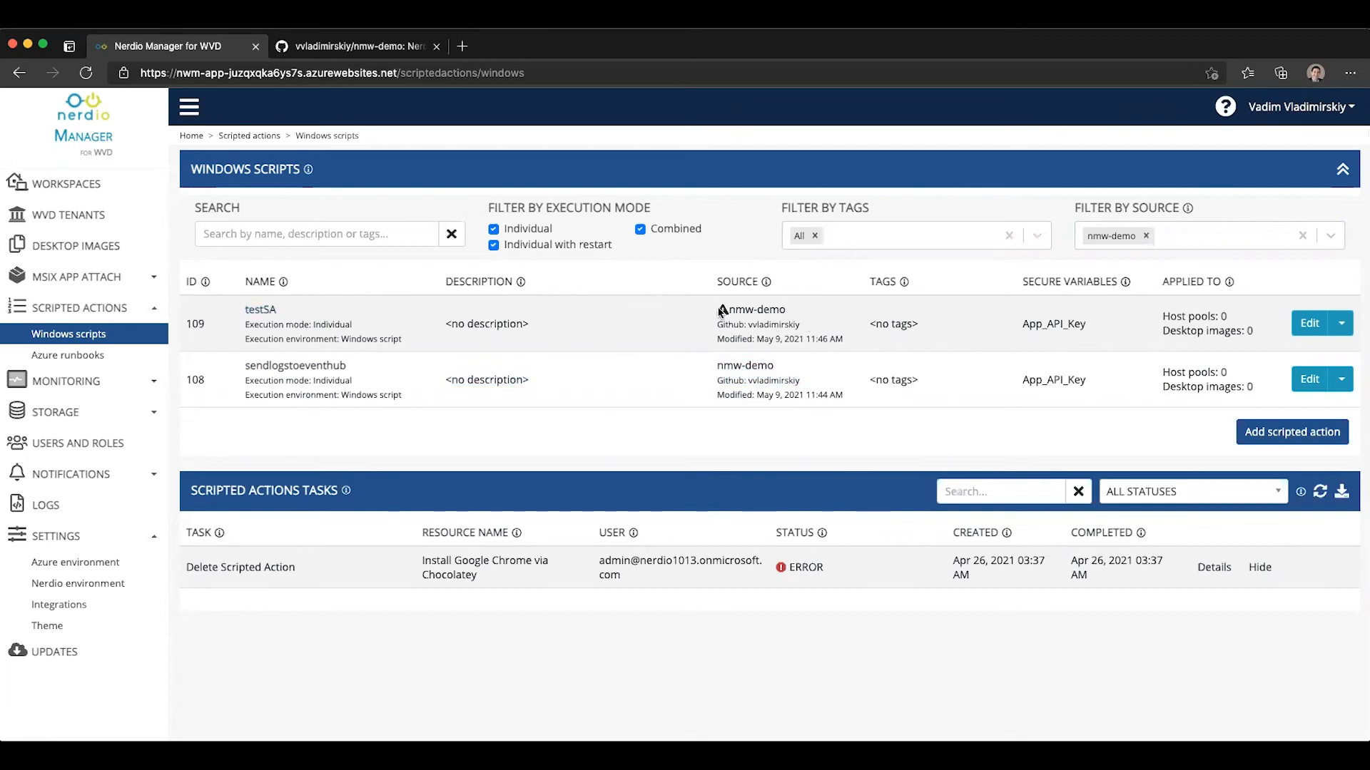
mouse_move(722, 309)
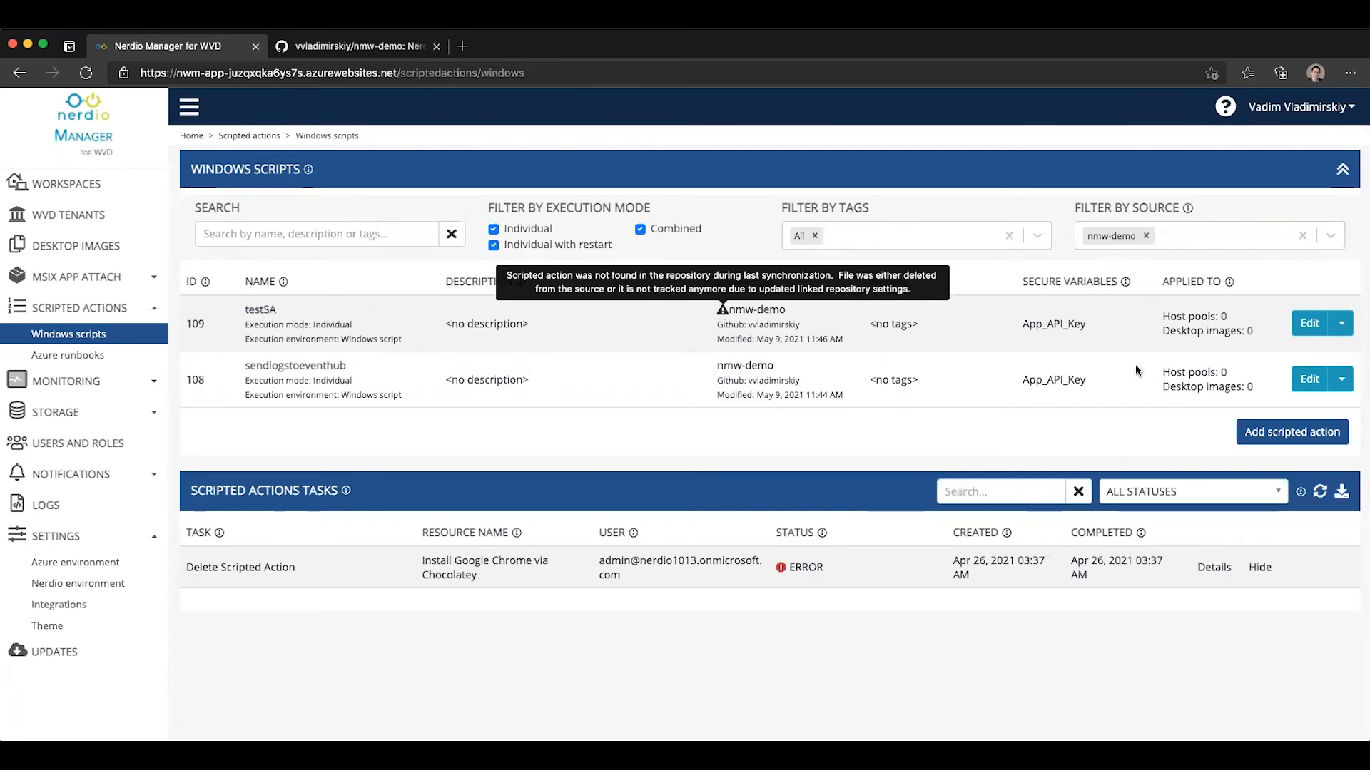
click(1316, 321)
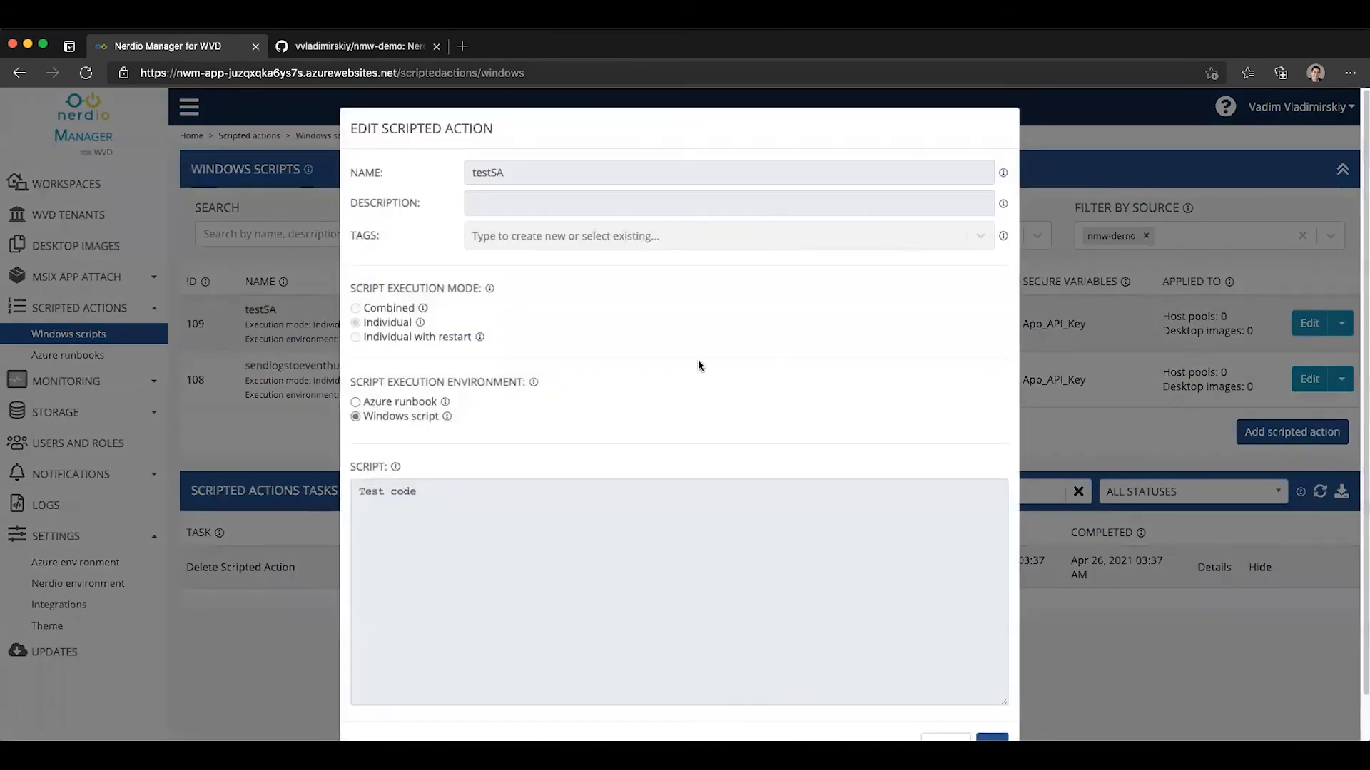
click(318, 313)
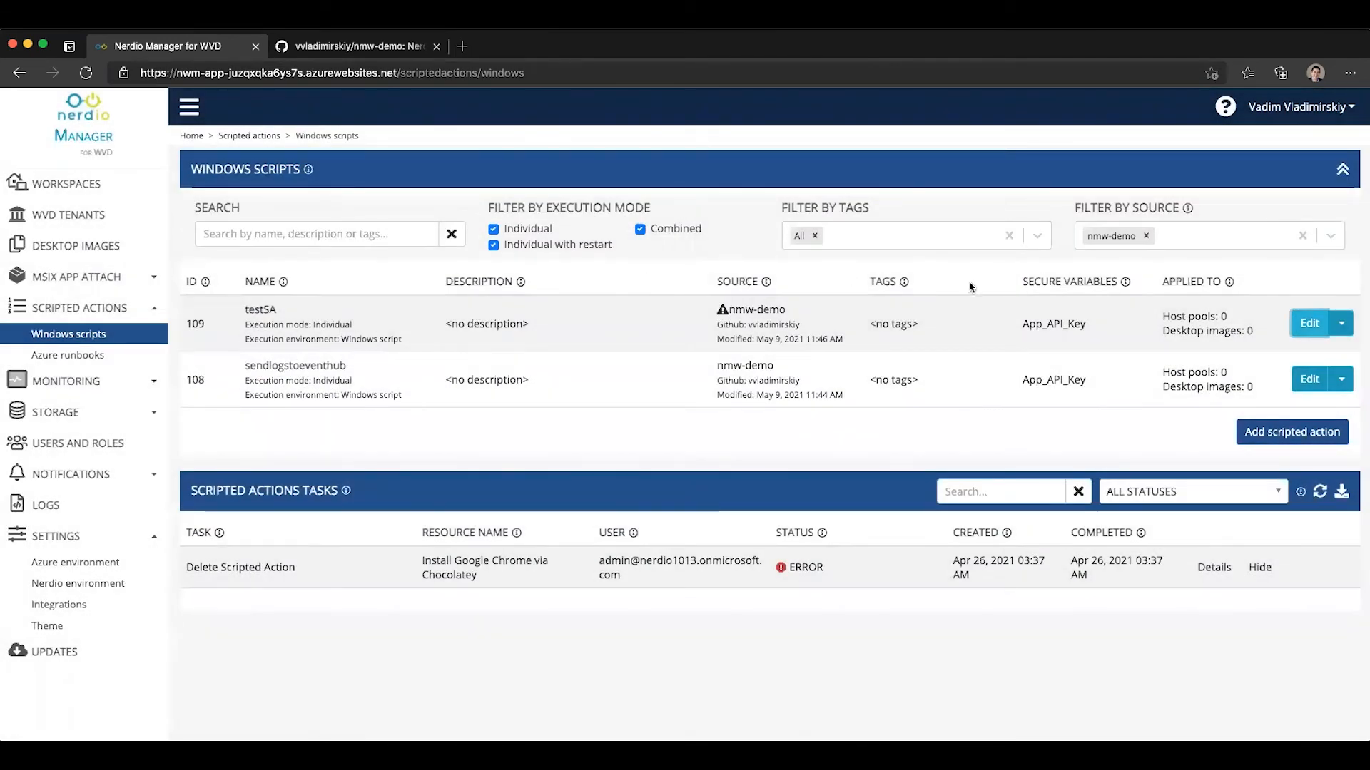
- Delete the testSA scripted action from the Windows scripts
click(1341, 324)
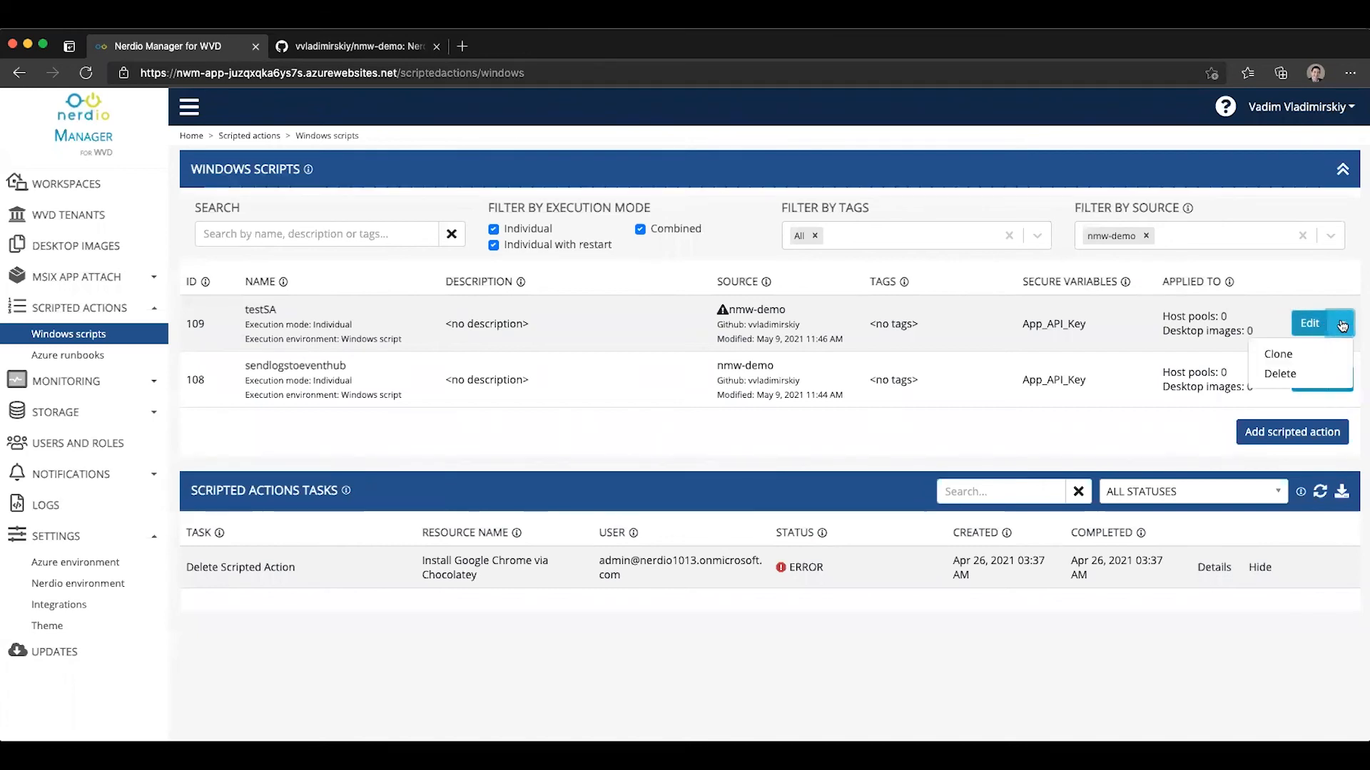
click(1297, 376)
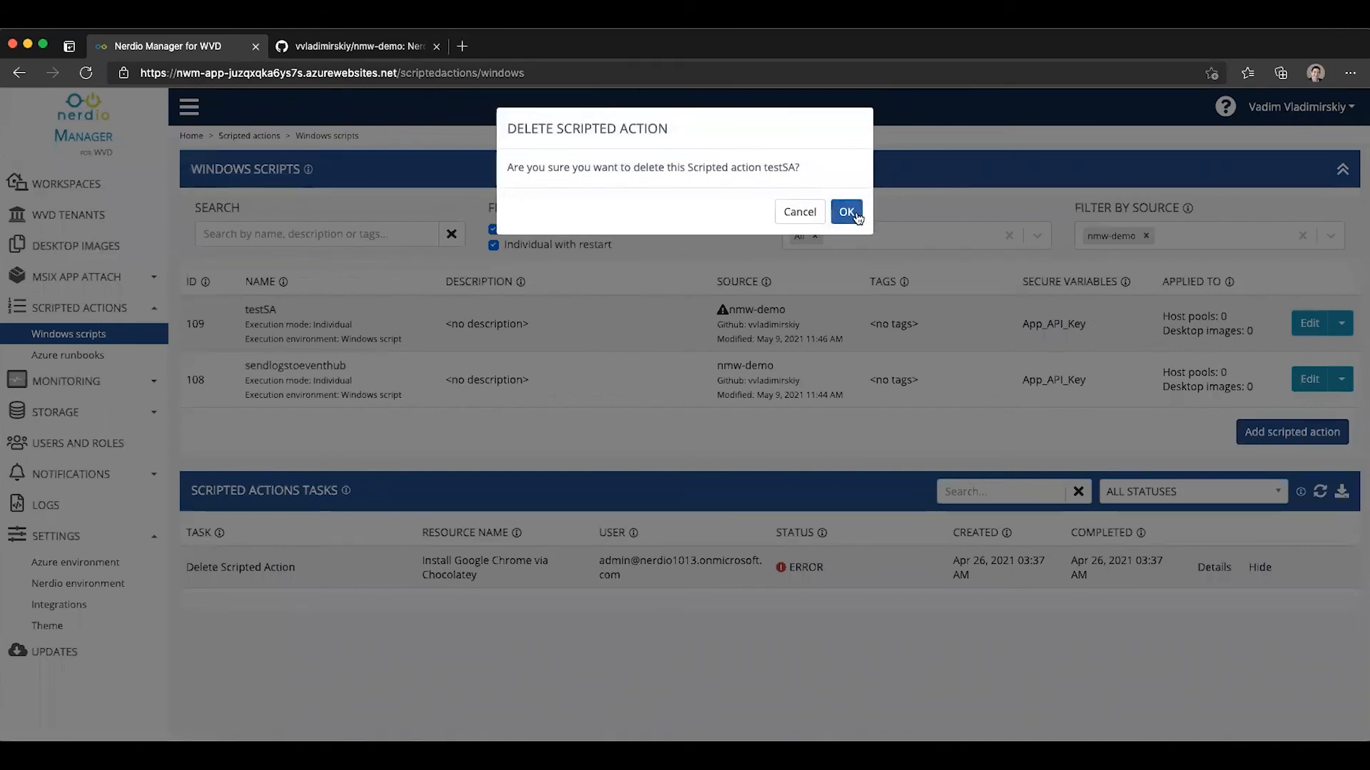
click(846, 212)
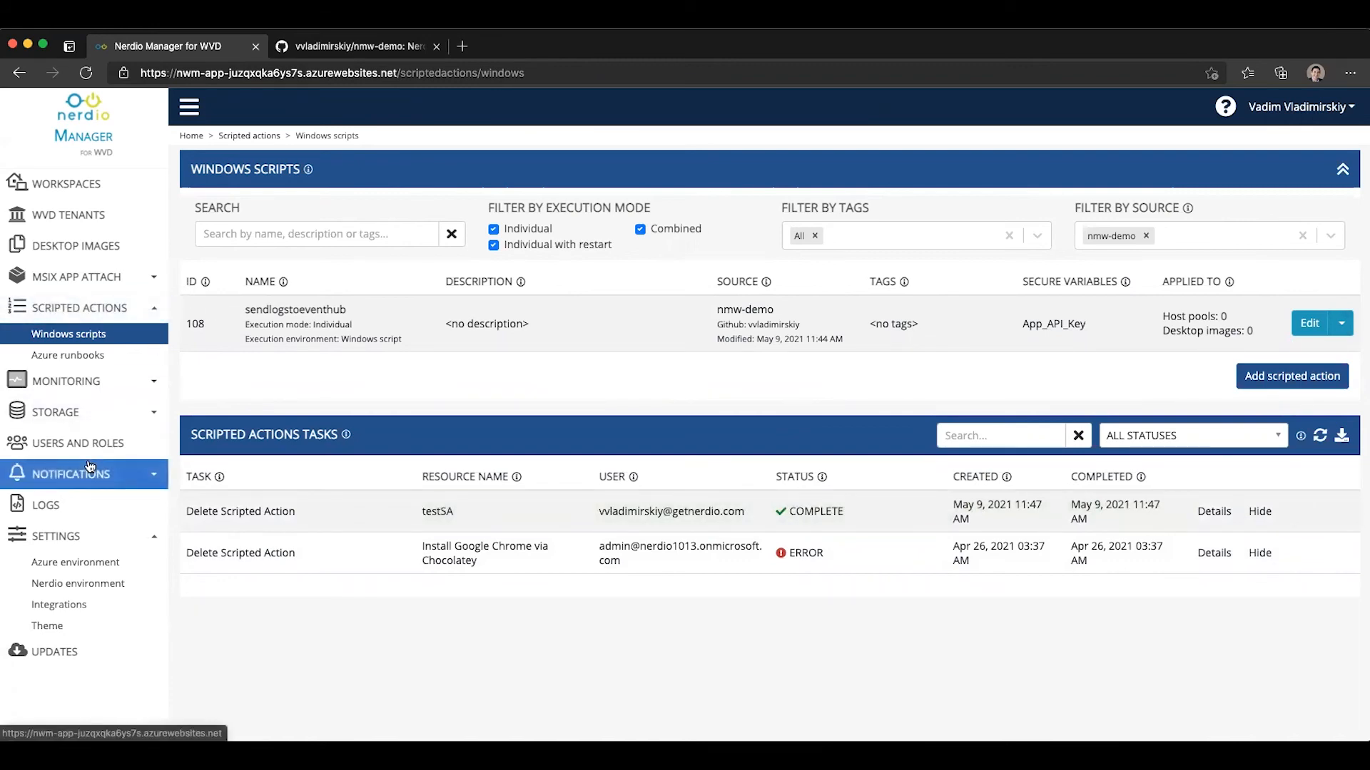
- Review the confirmation for unlinking the nmw-demo repository in the integration settings, leaving without unlinking it
click(71, 607)
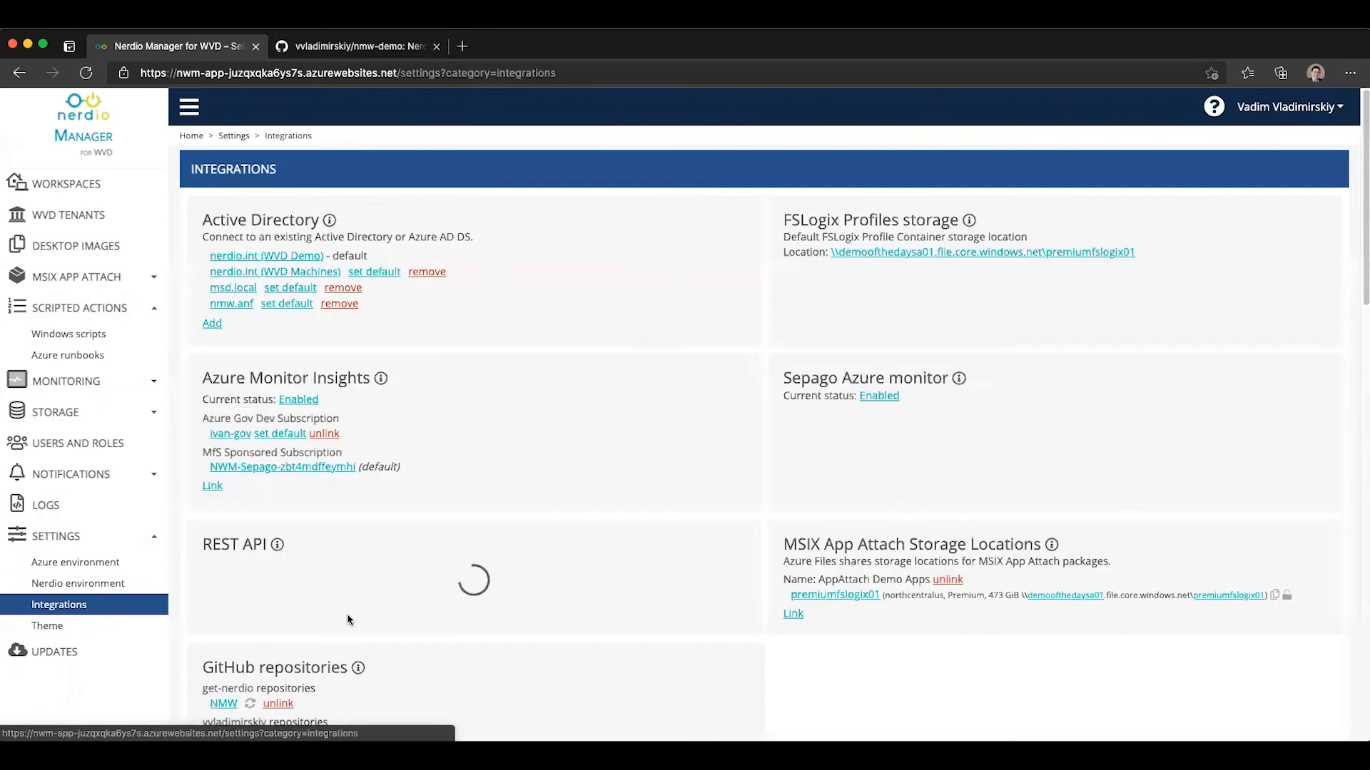
scroll(347, 620, down, 2)
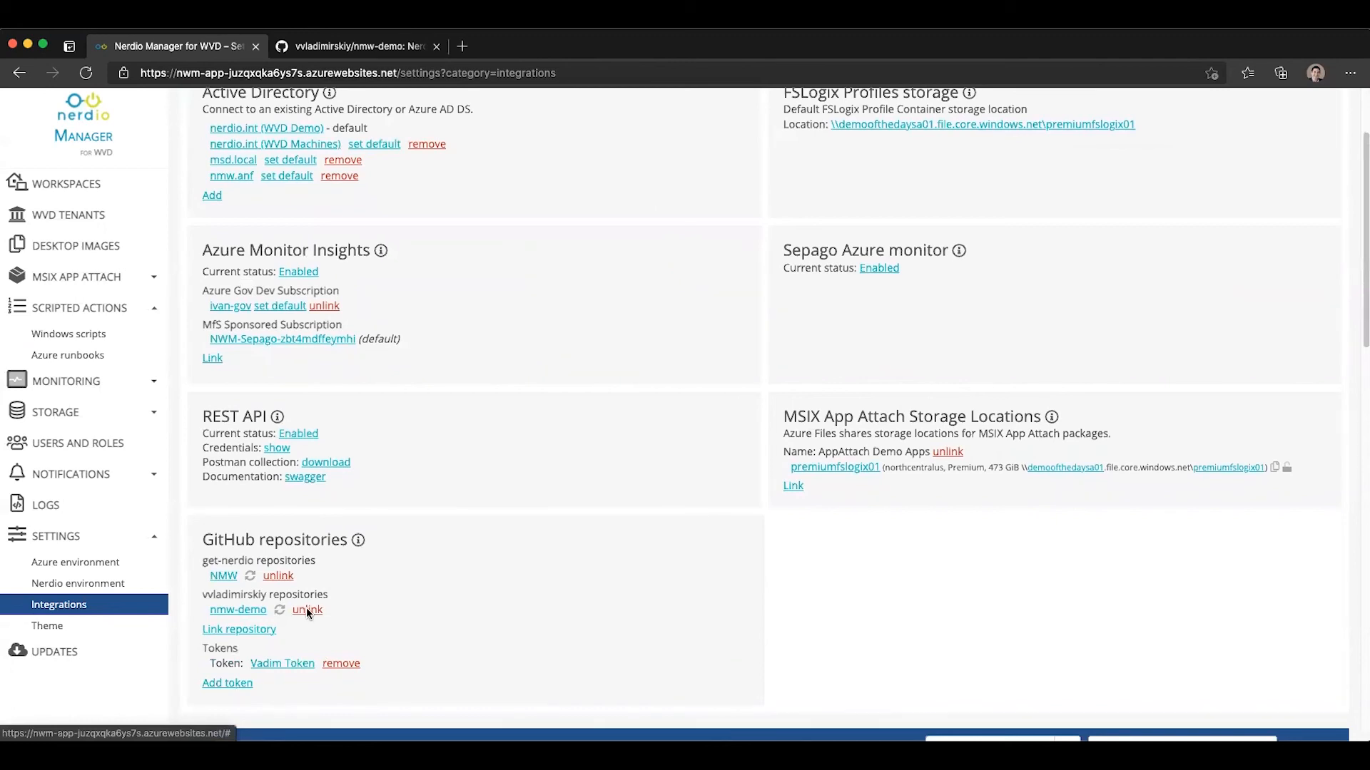
click(307, 610)
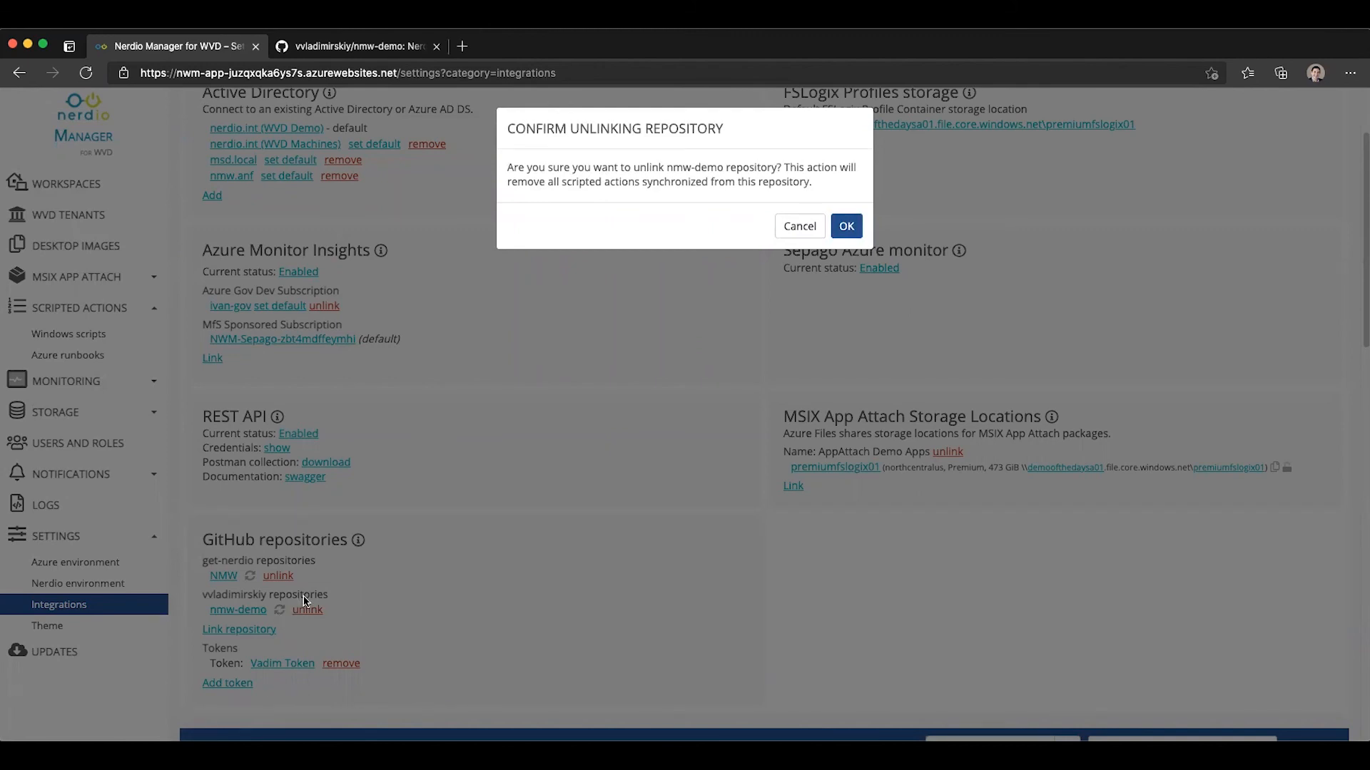
key(Escape)
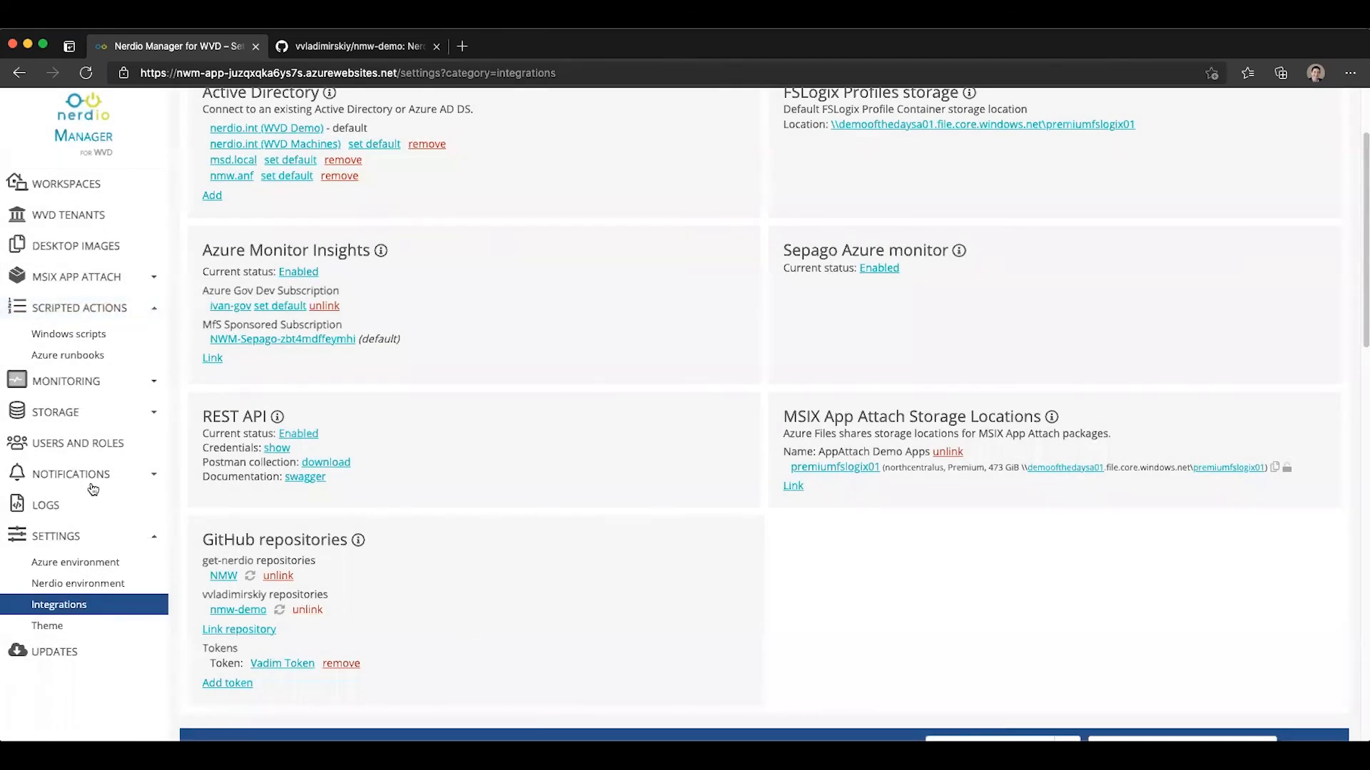
- Filter the Windows scripts by source nmw-demo to check which scripted actions come from the repository
click(70, 335)
click(1220, 237)
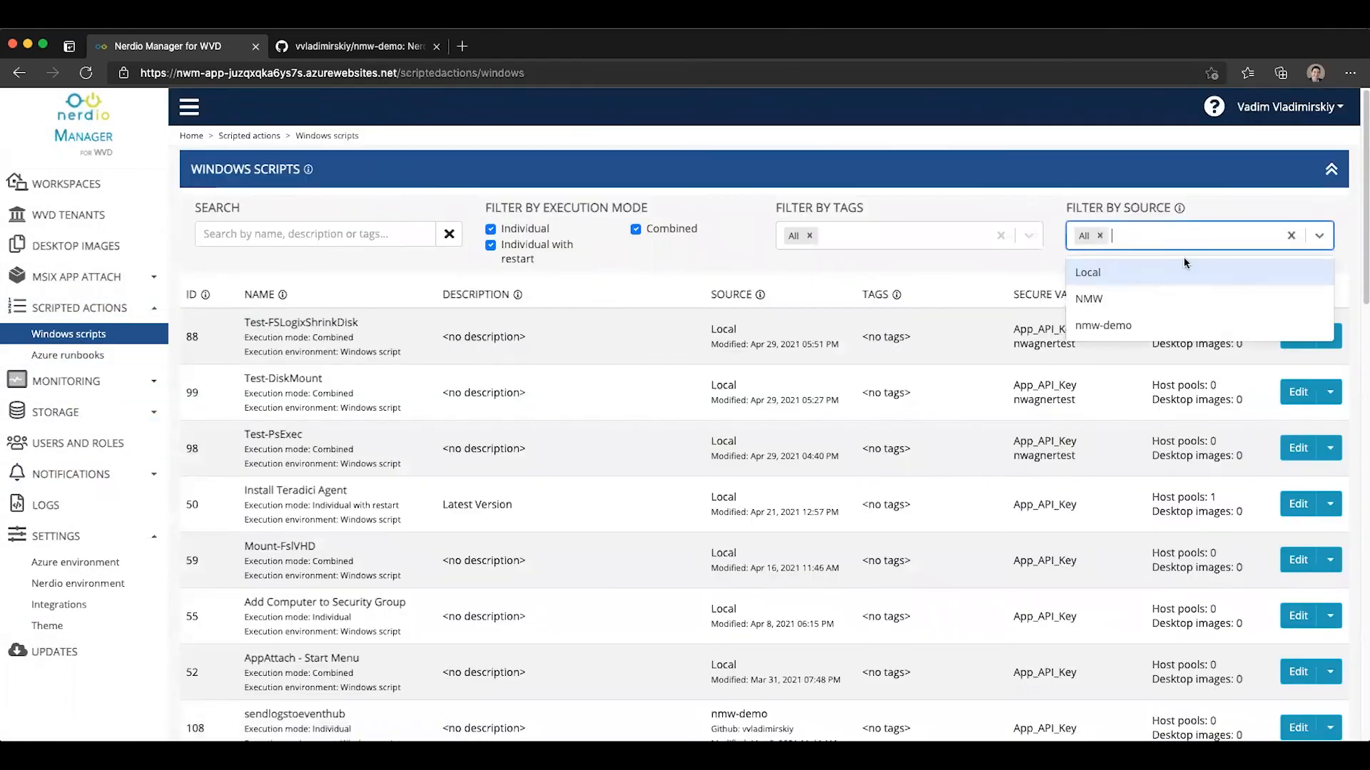
click(1127, 318)
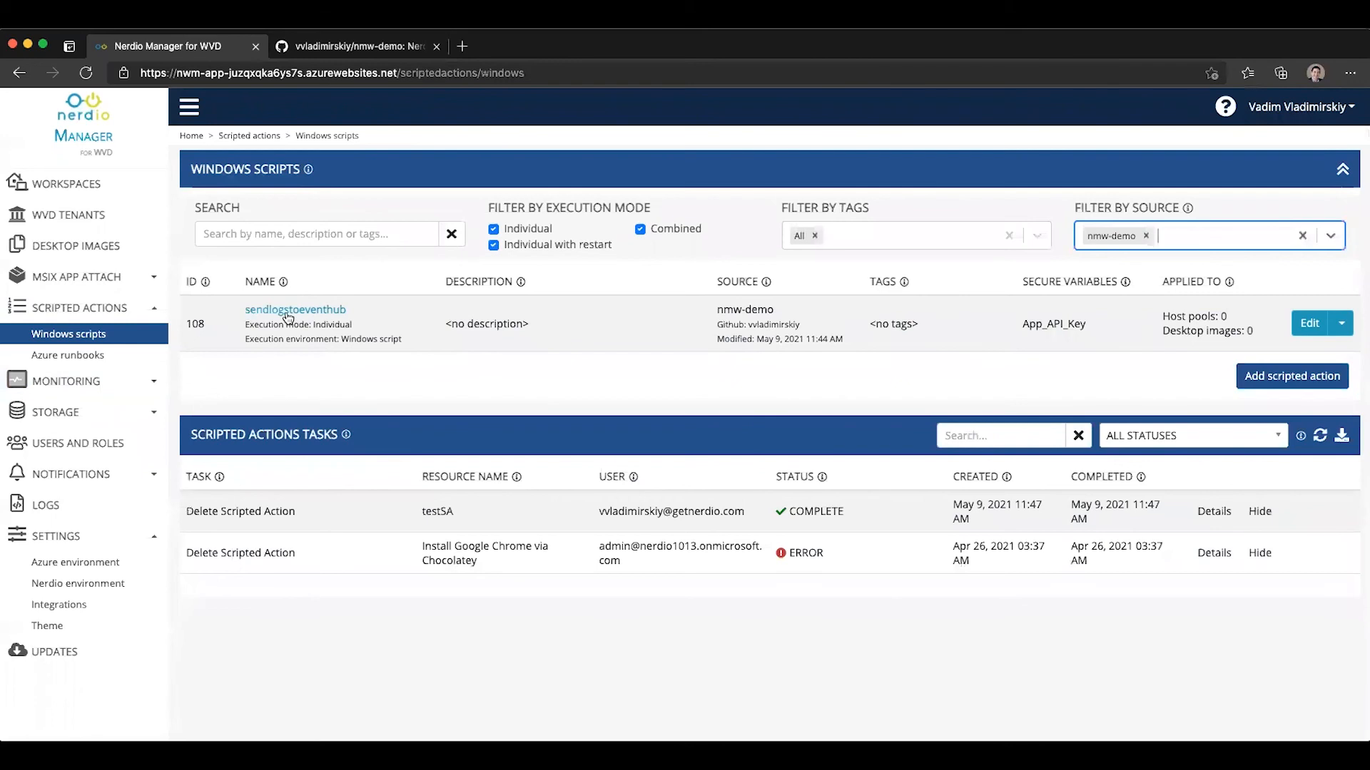
- In the spring update workspace, open the Direct Connect host pool's VM deployment options and enable running scripted actions when a host VM is created
click(78, 184)
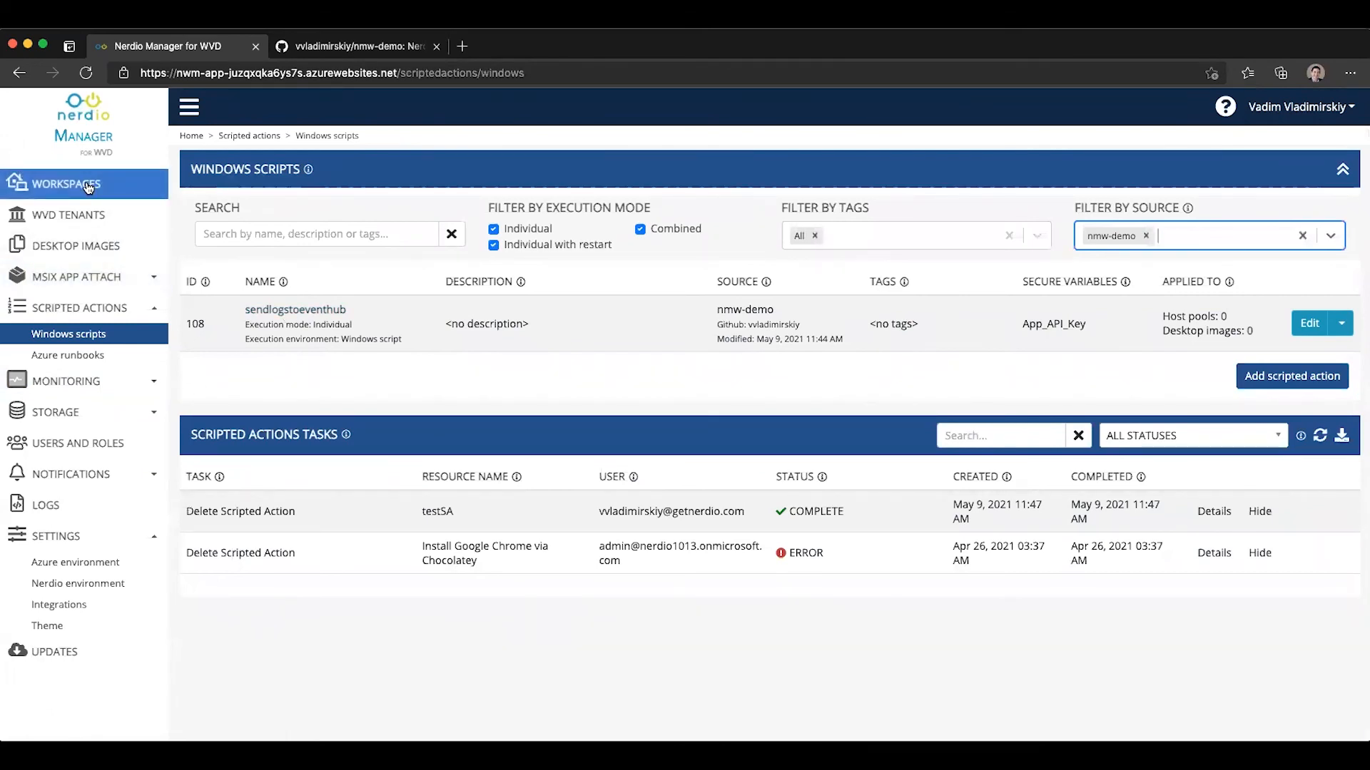
click(261, 316)
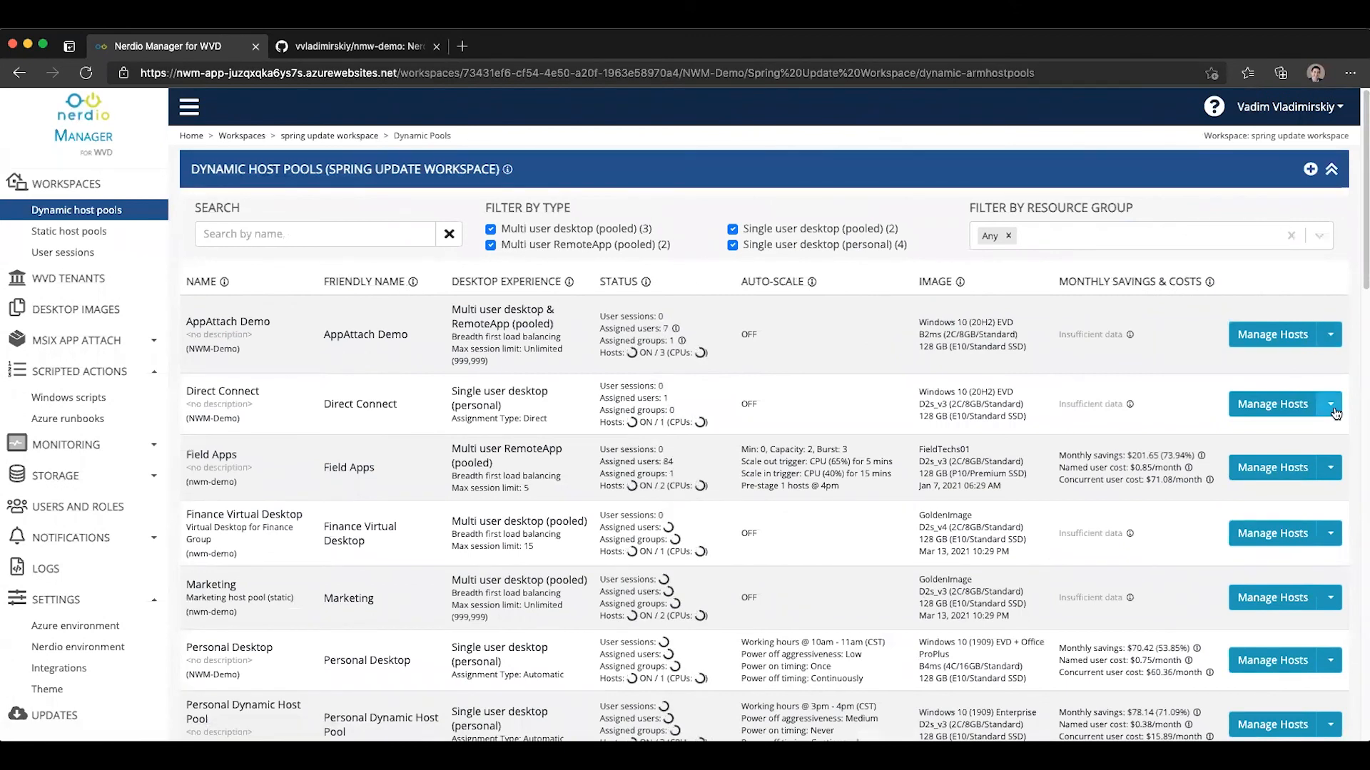
click(1331, 404)
mouse_move(1292, 476)
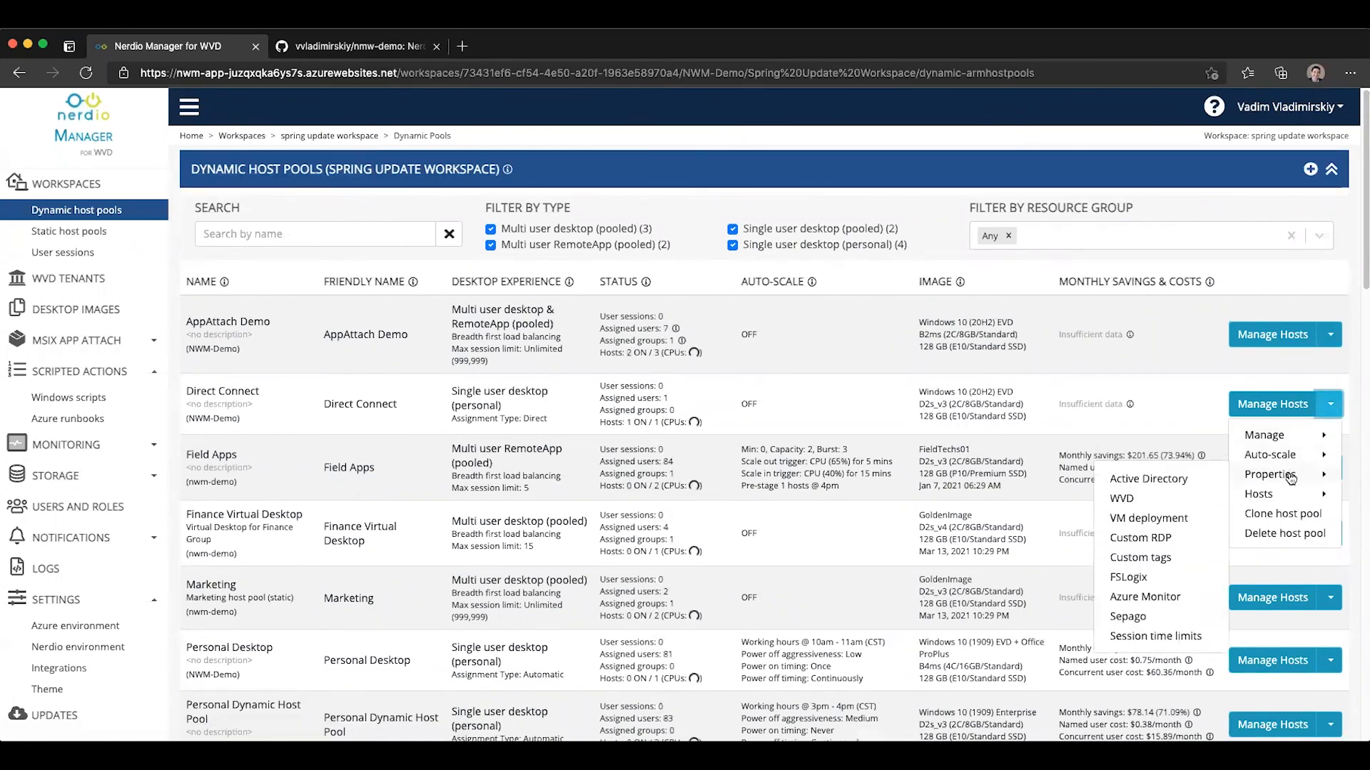
click(1157, 518)
click(994, 433)
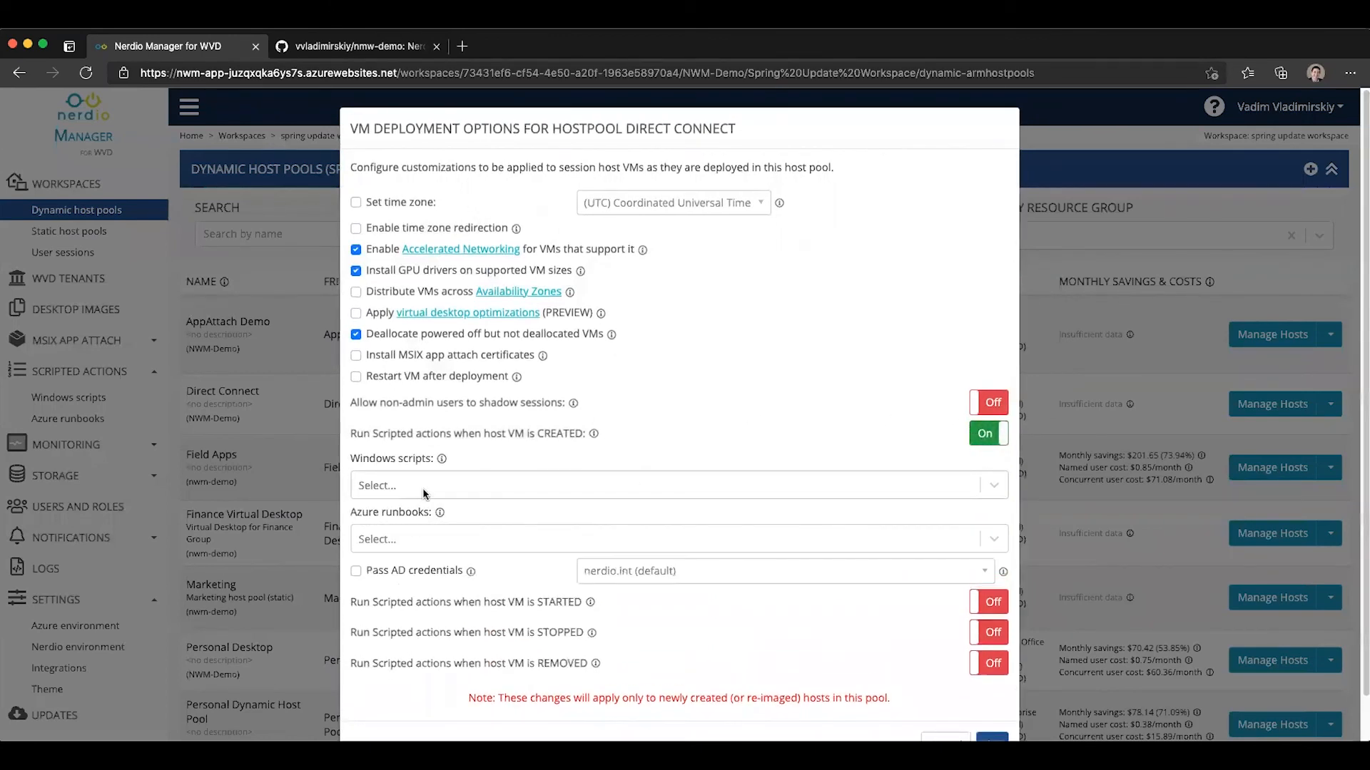
- Add sendlogstoeventhub as the Windows script for host VM creation and save the Direct Connect host pool's deployment options
click(423, 488)
scroll(545, 550, down, 5)
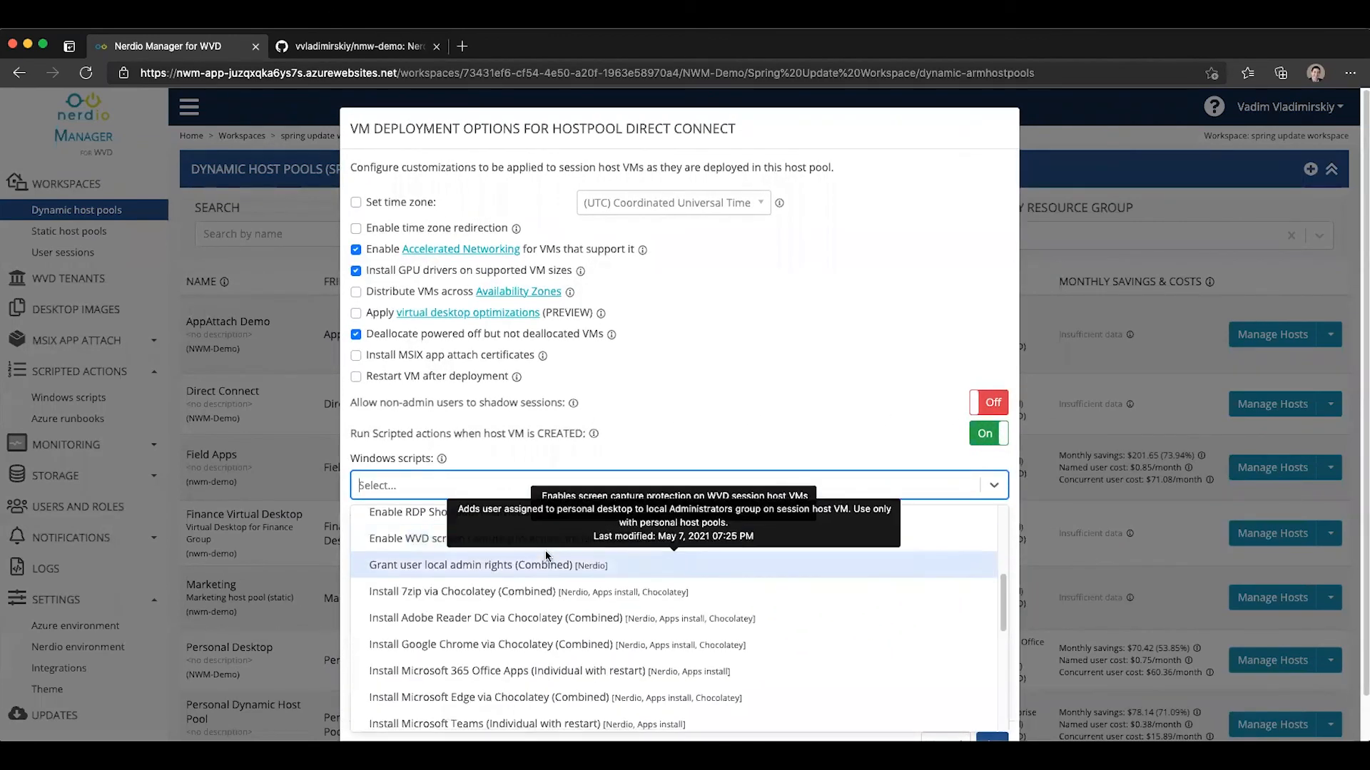
scroll(545, 550, down, 10)
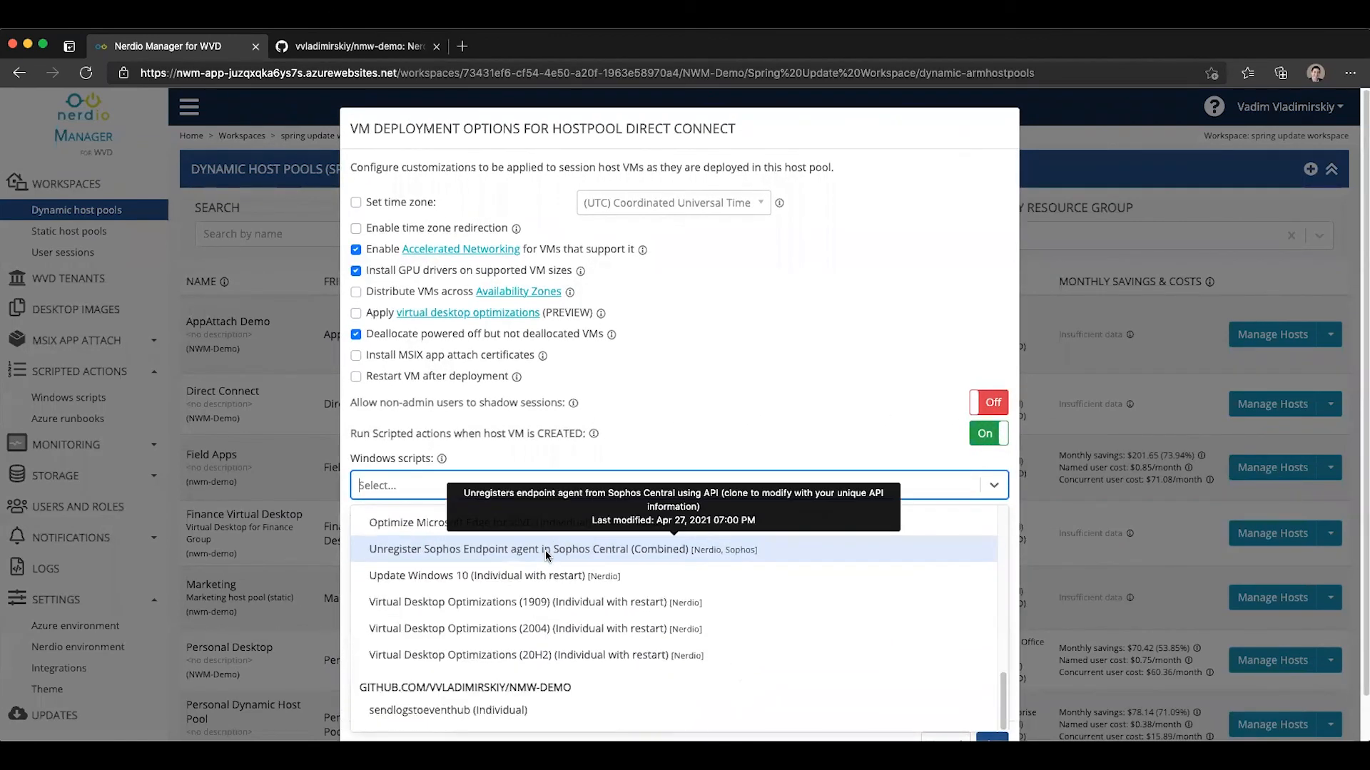
click(438, 710)
scroll(963, 492, down, 2)
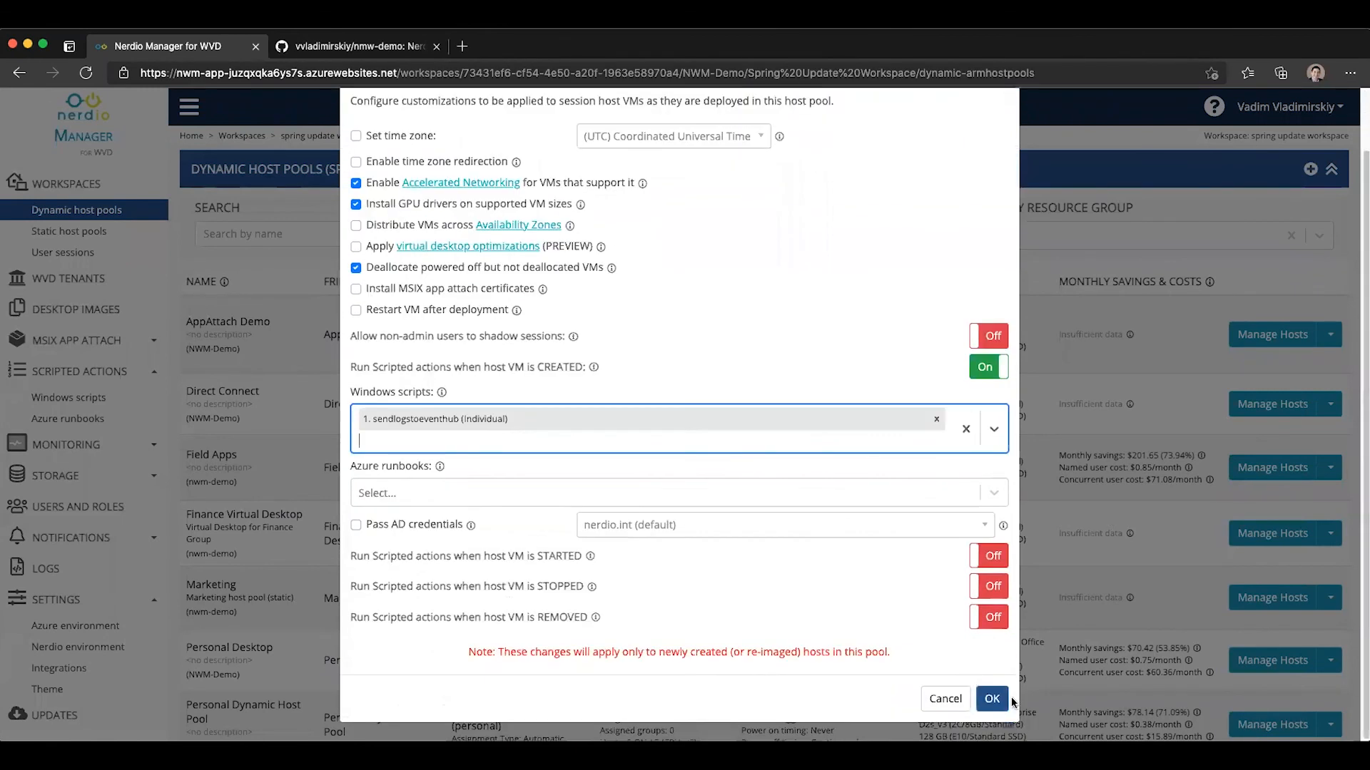
click(992, 699)
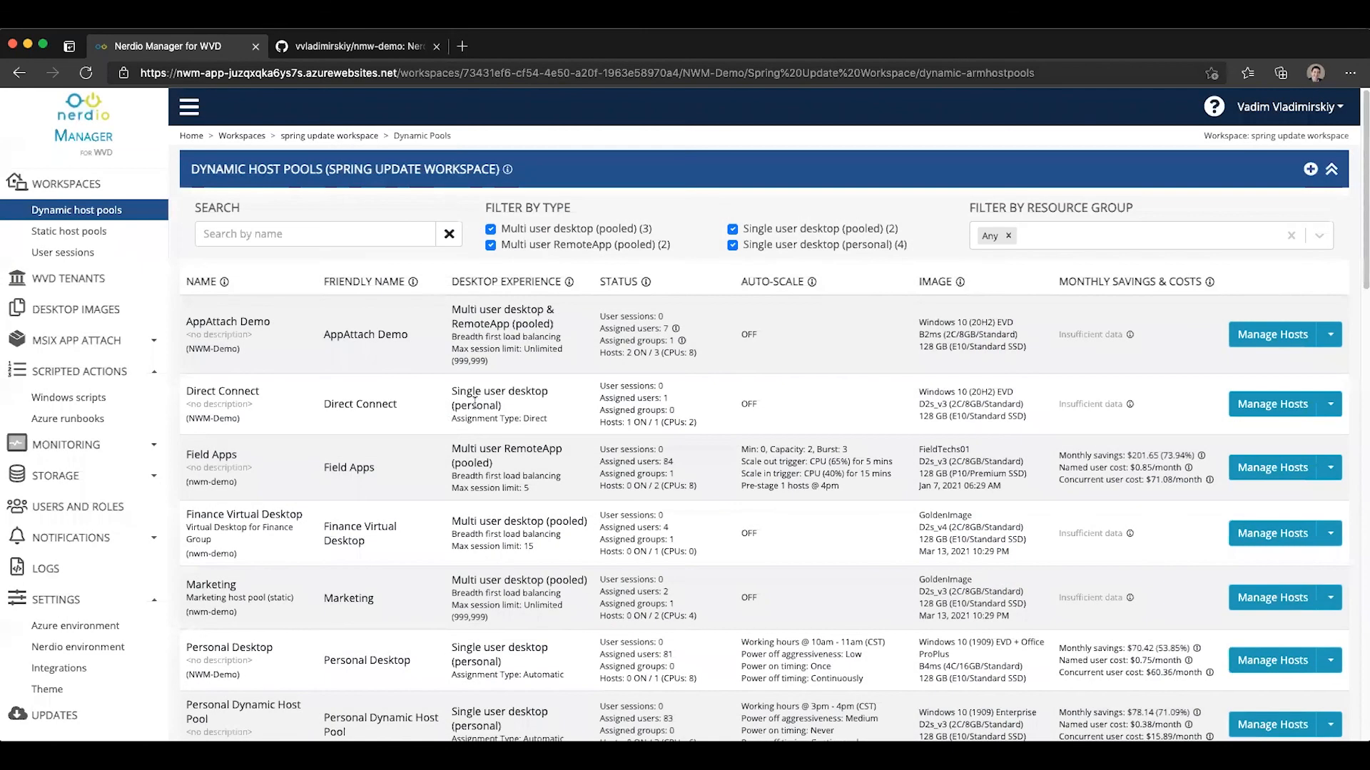
- Unlink the nmw-demo repository in the integration settings, using the Force option to override its scripted action still in use
click(74, 665)
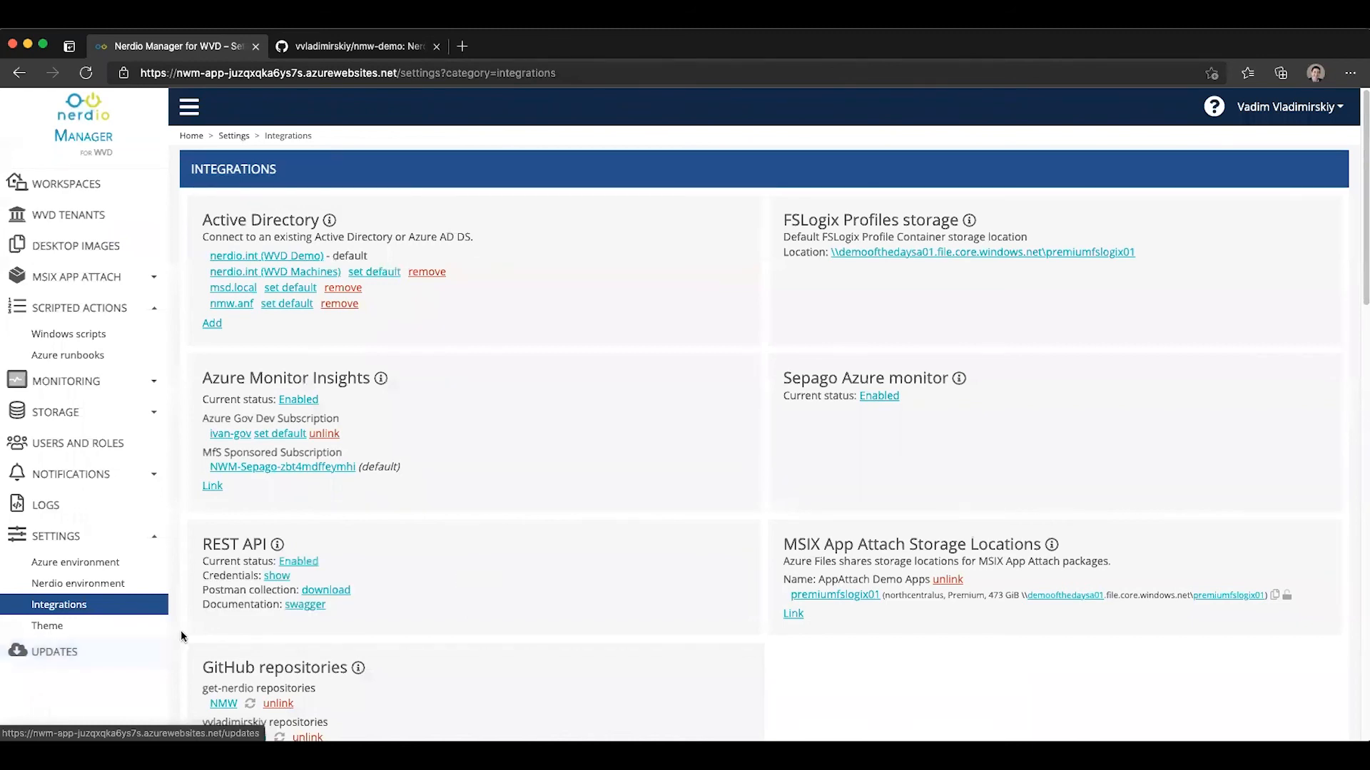
scroll(308, 670, down, 1)
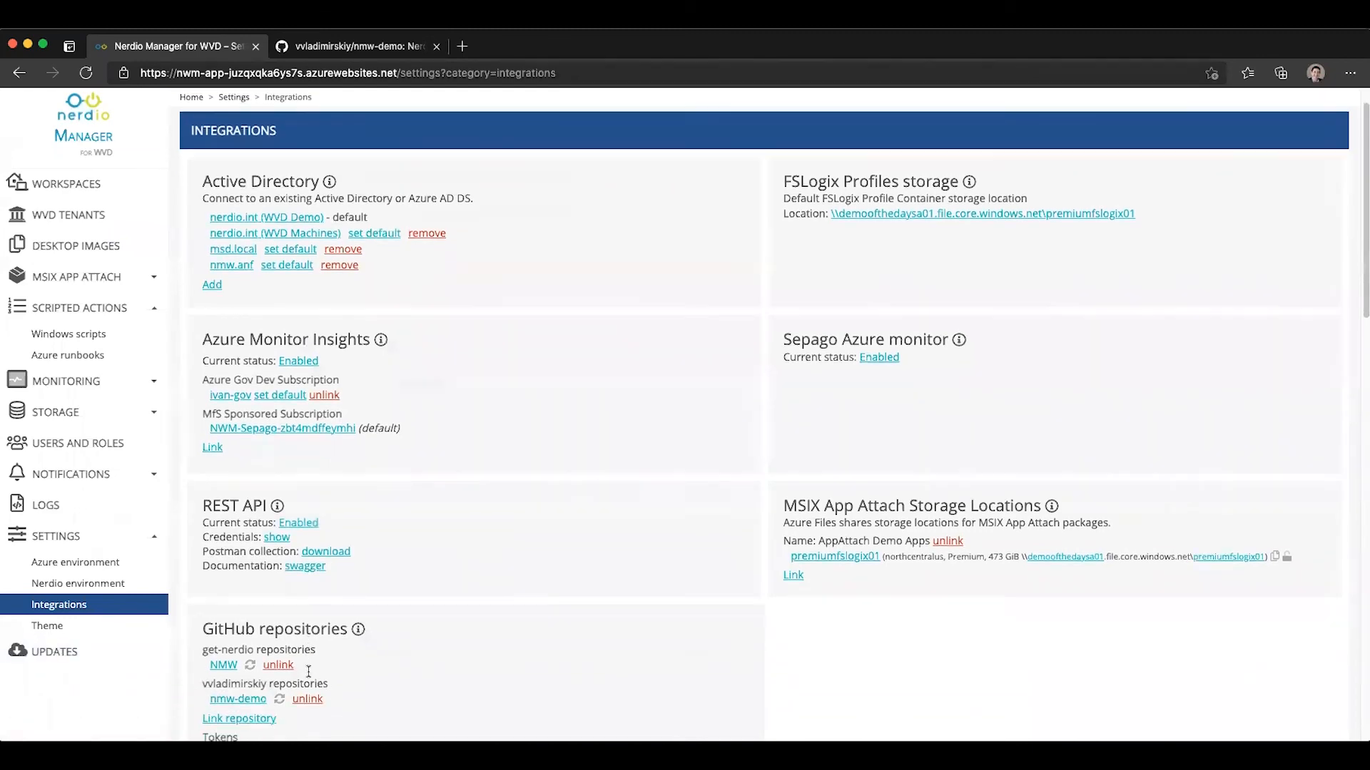
click(307, 699)
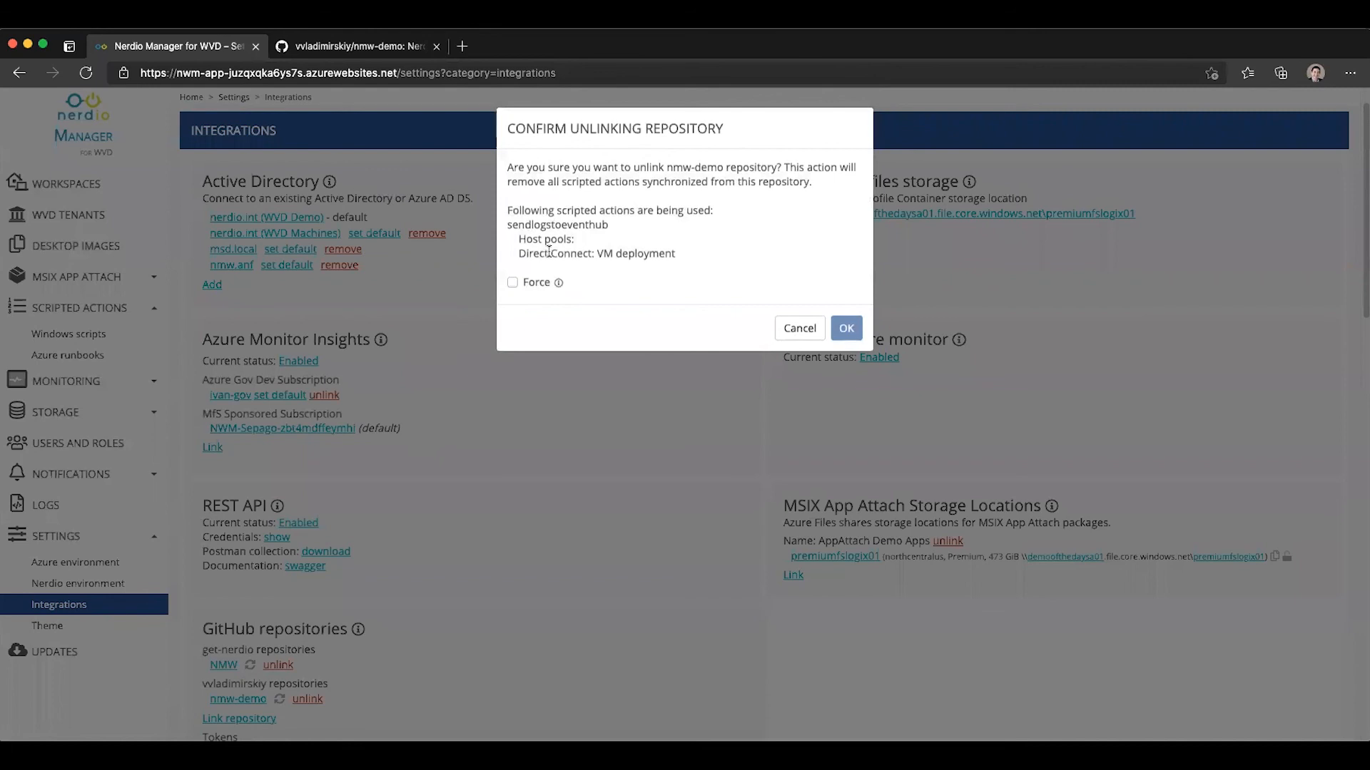
drag(689, 254, 508, 208)
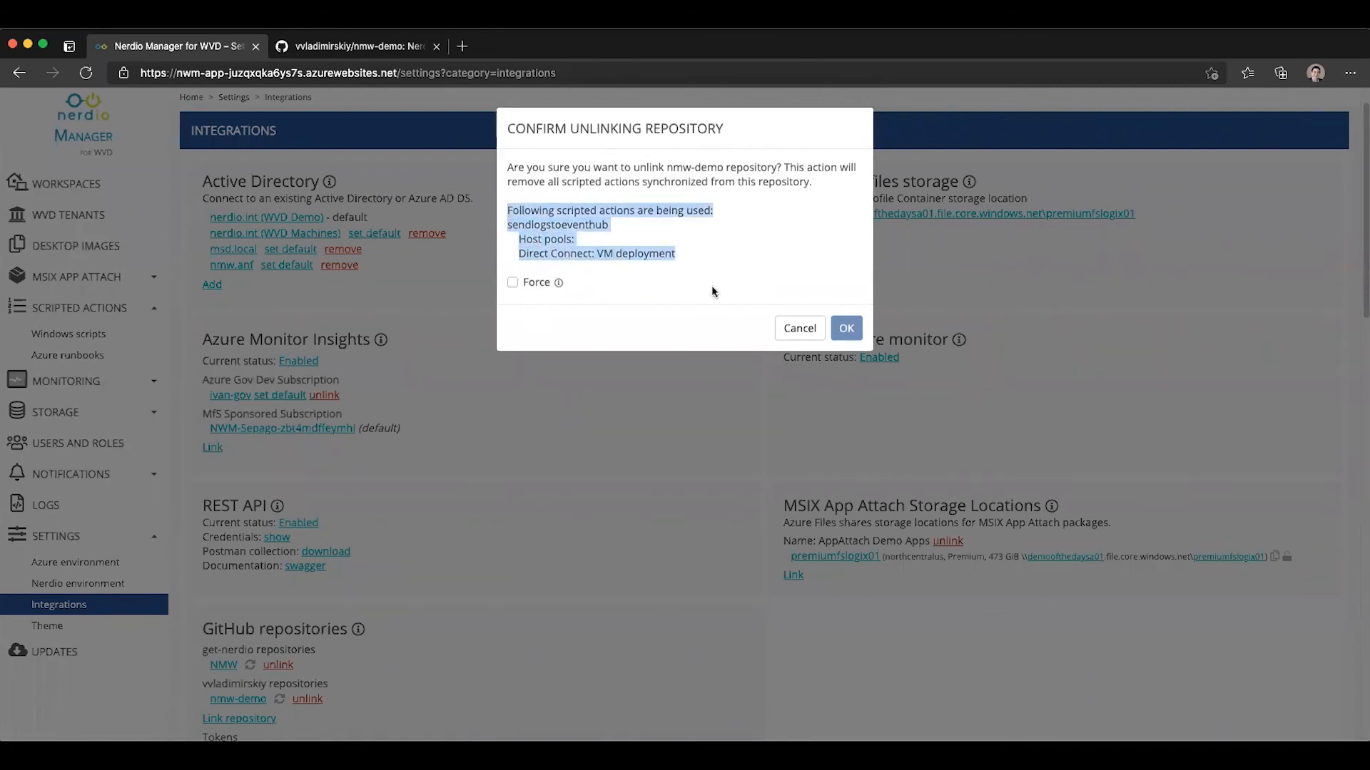
click(512, 284)
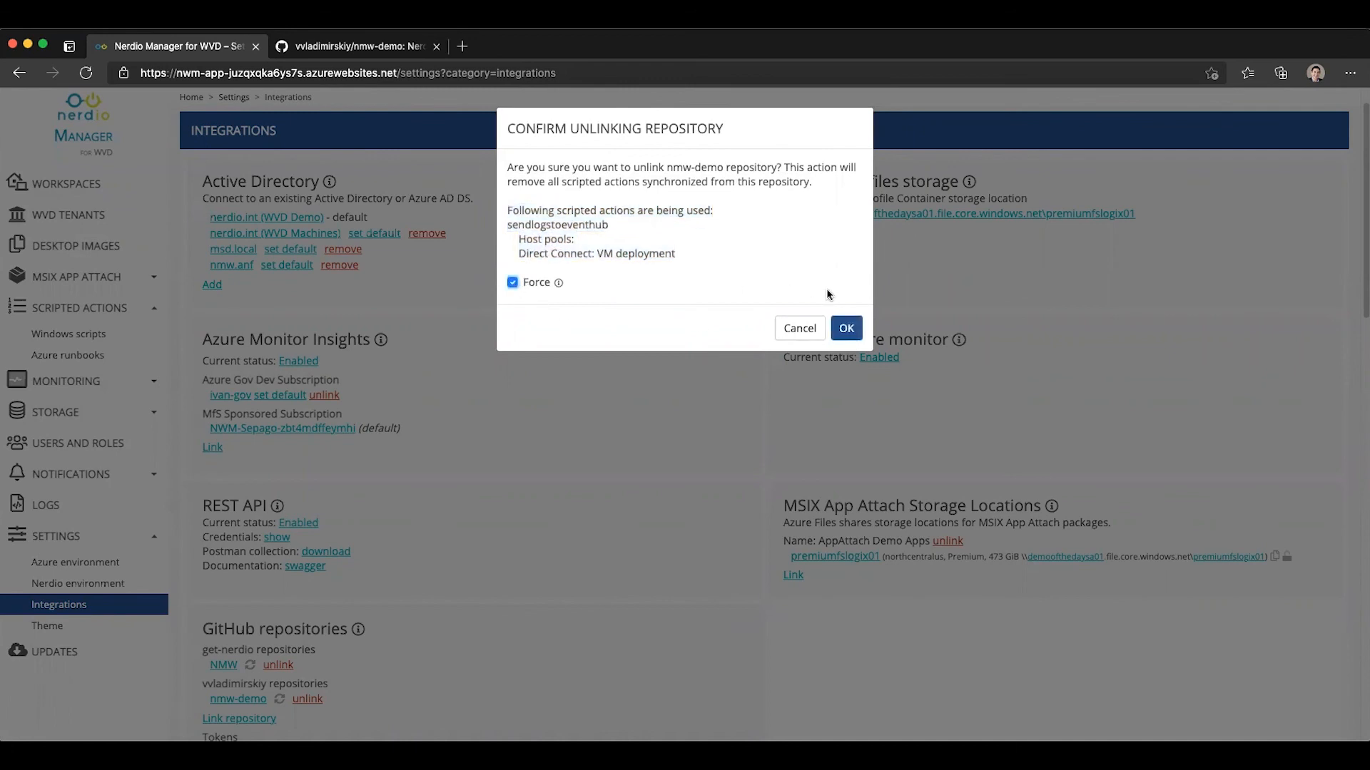
click(846, 327)
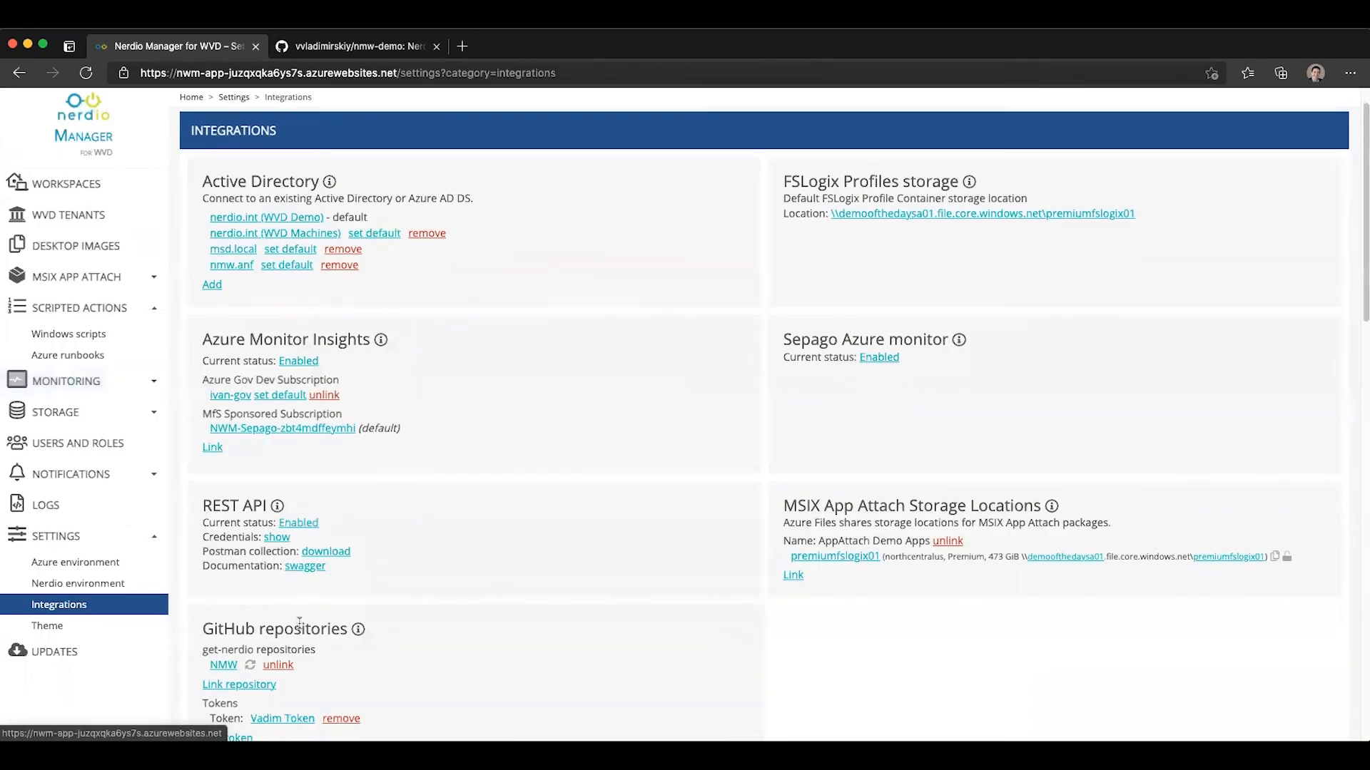
- Check the remaining linked GitHub repositories and the source filter options of the Windows scripts
scroll(214, 592, down, 1)
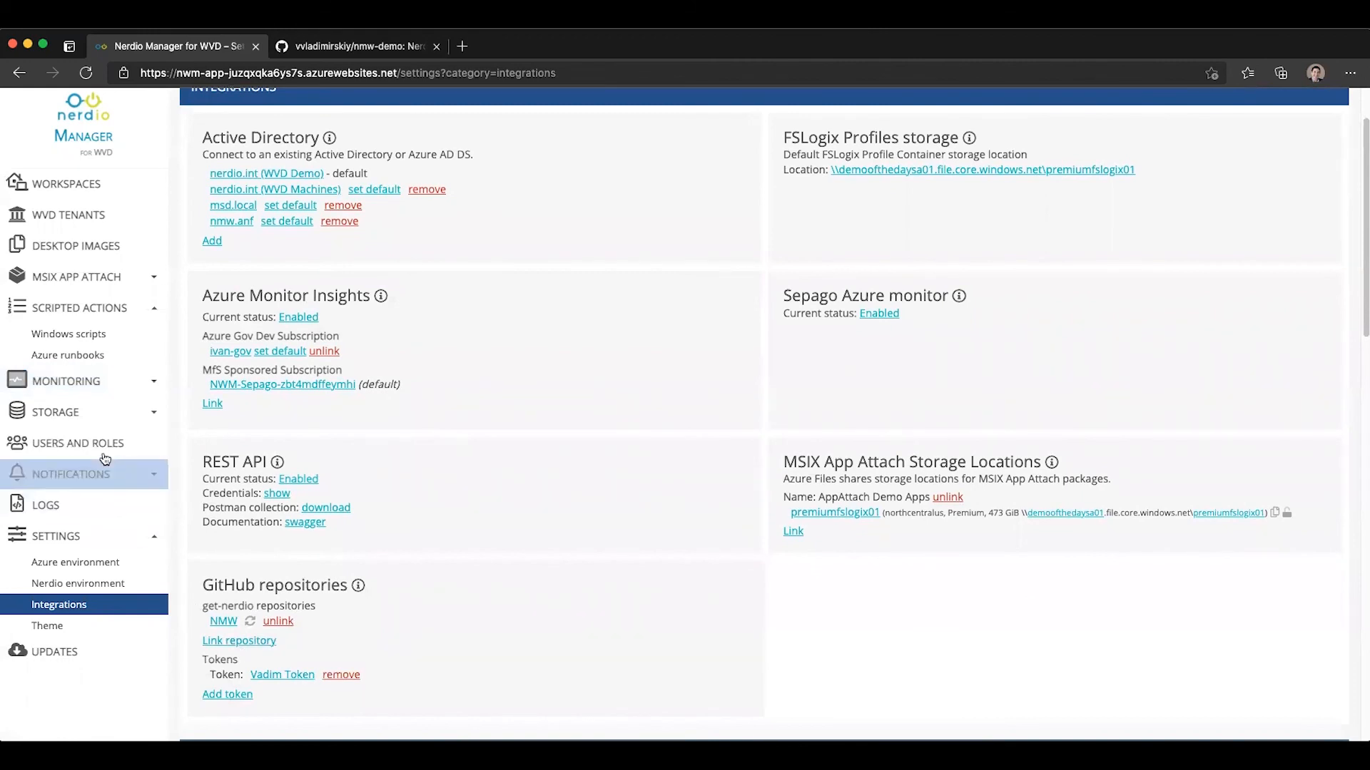
click(69, 334)
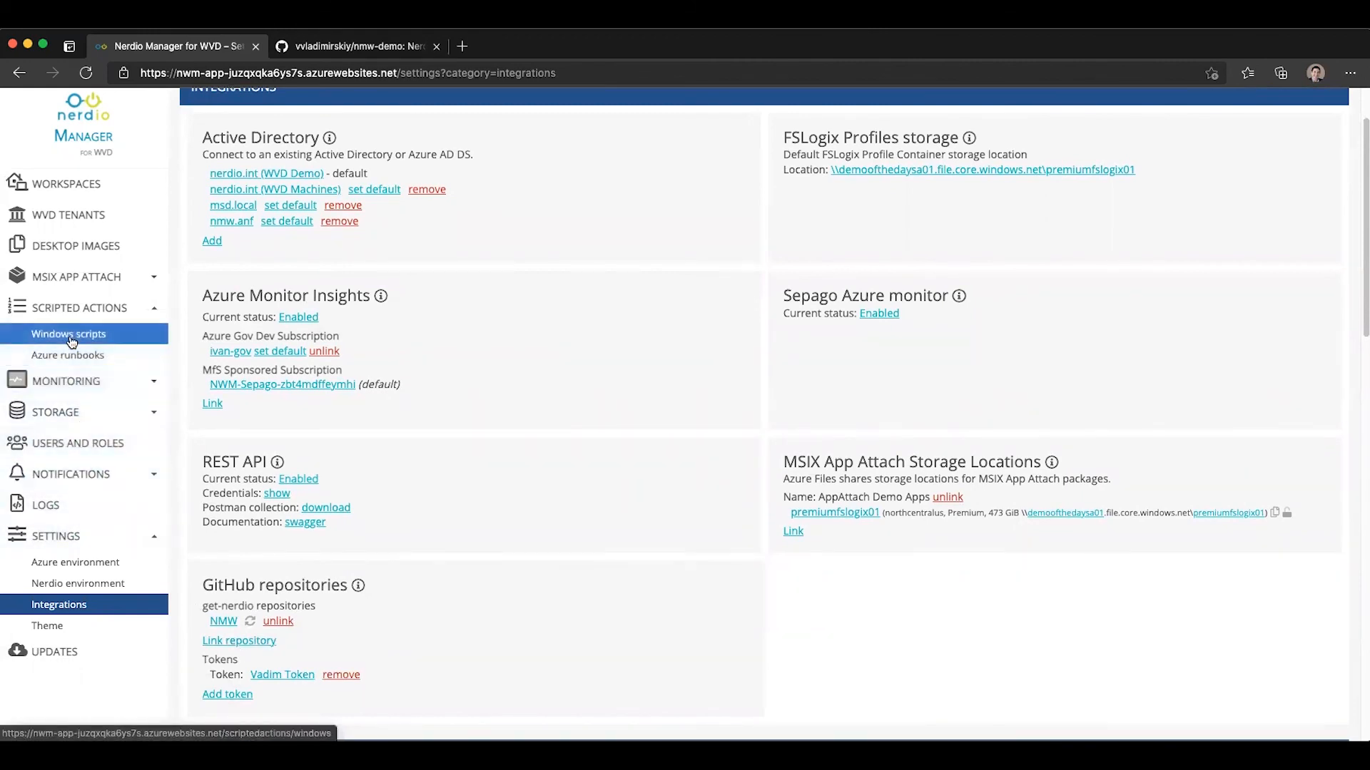
click(1175, 234)
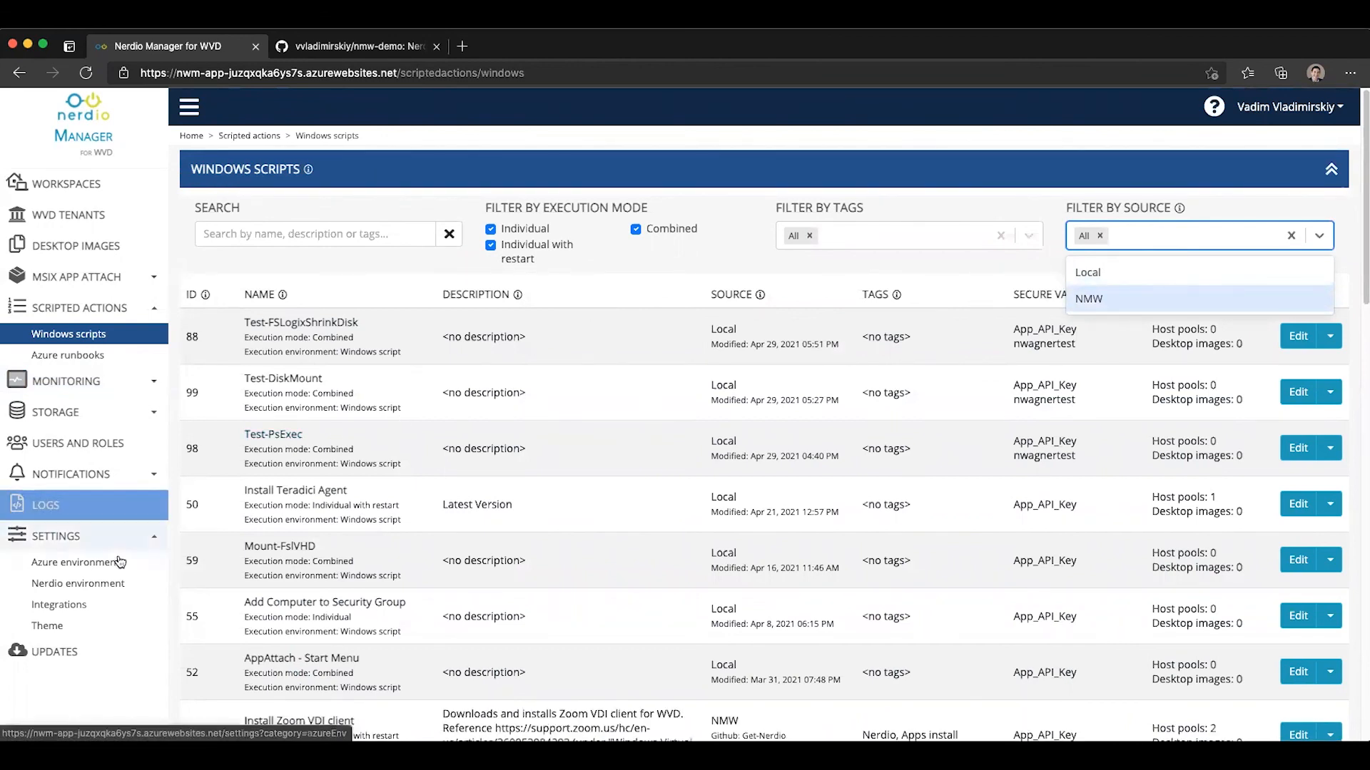
- Open the link settings of the get-nerdio NMW repository in the integrations to review its paths and synchronization
click(87, 607)
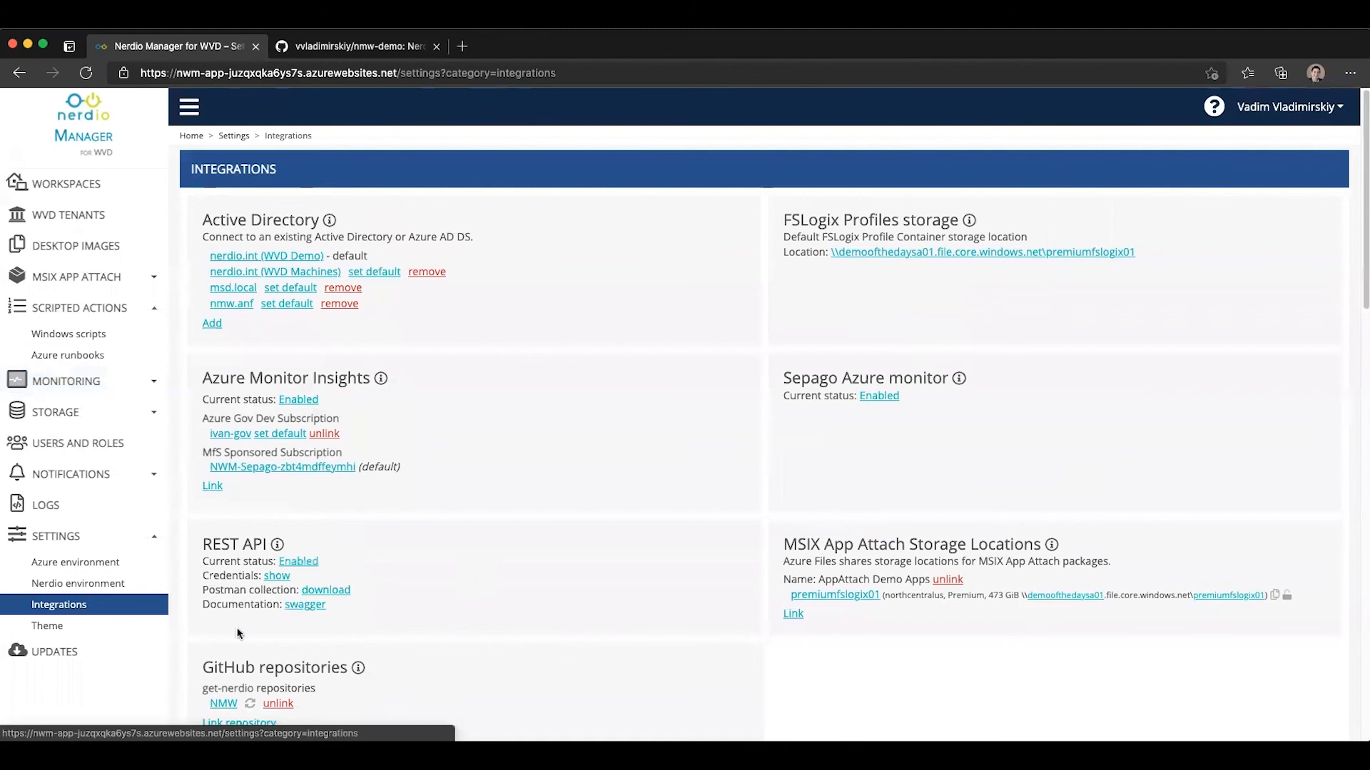
scroll(418, 657, down, 3)
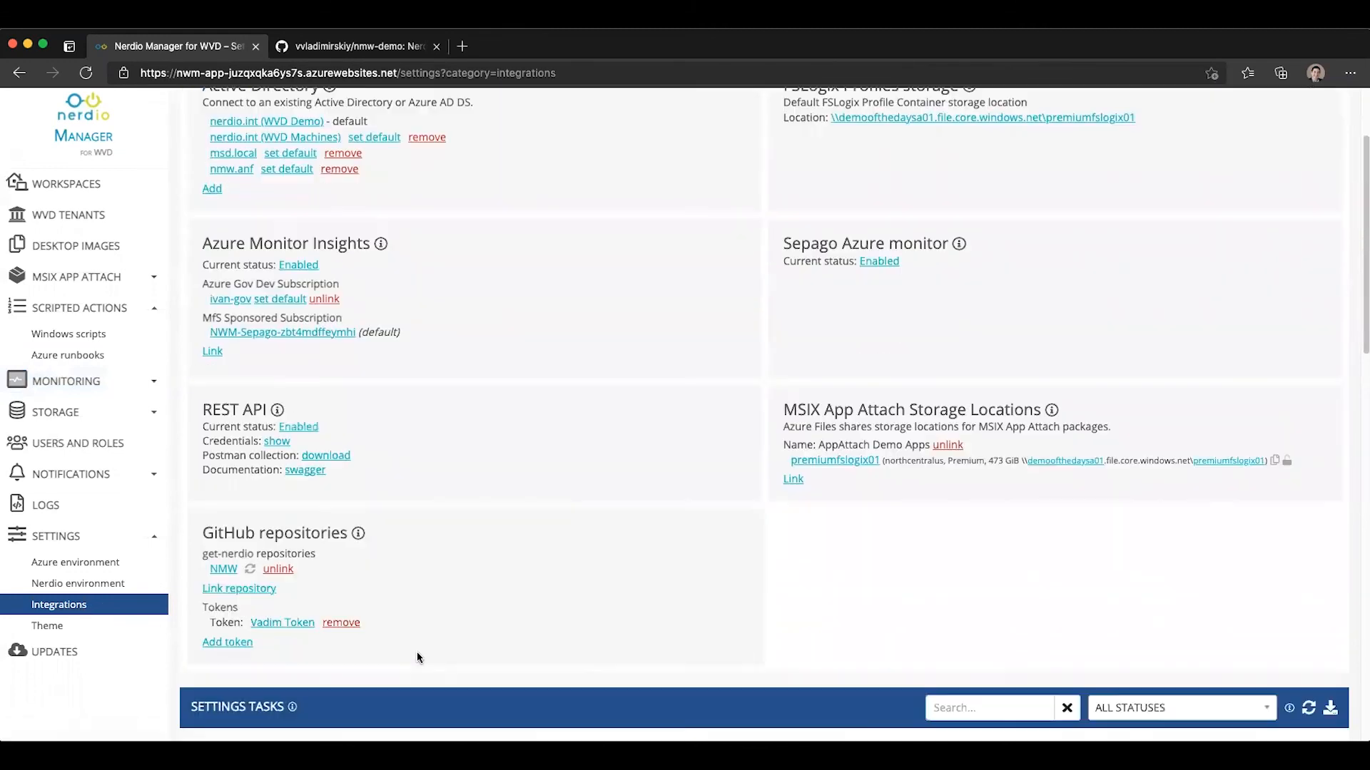
click(236, 581)
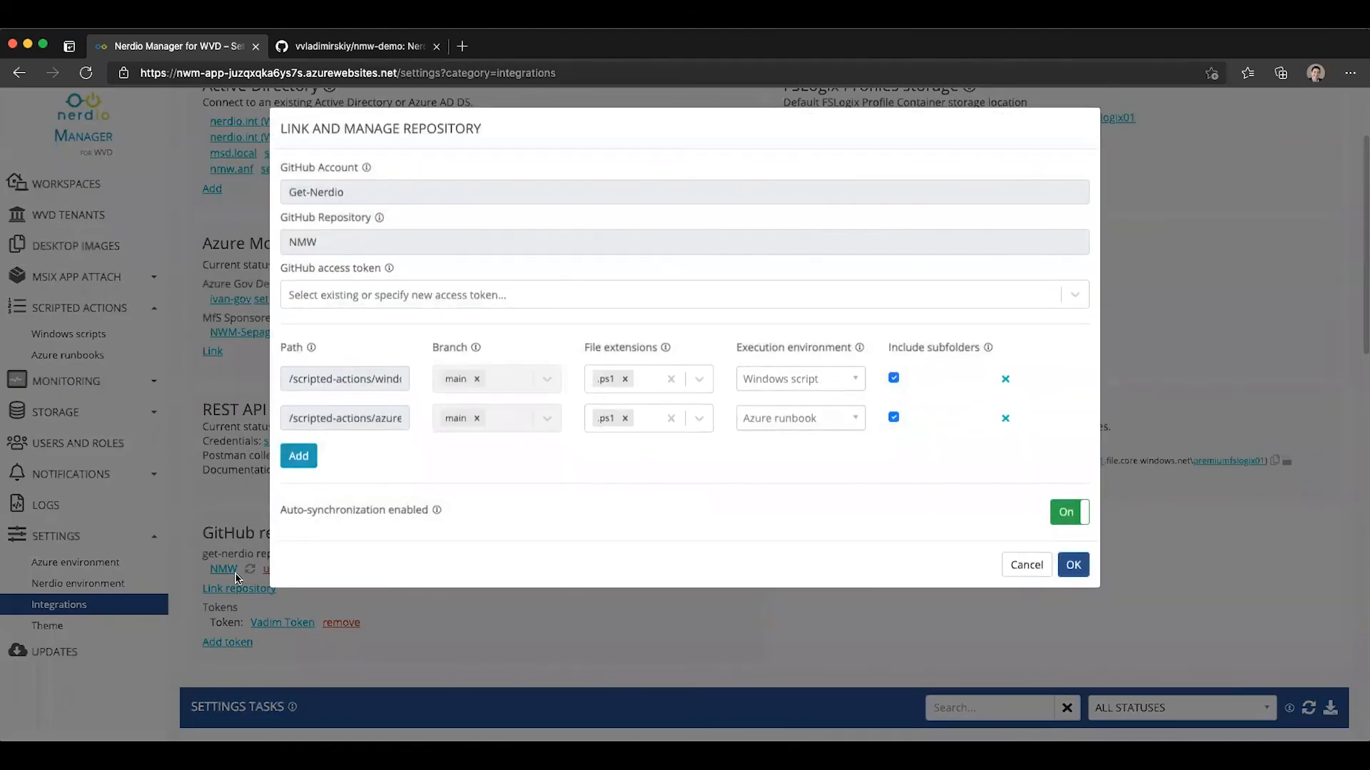